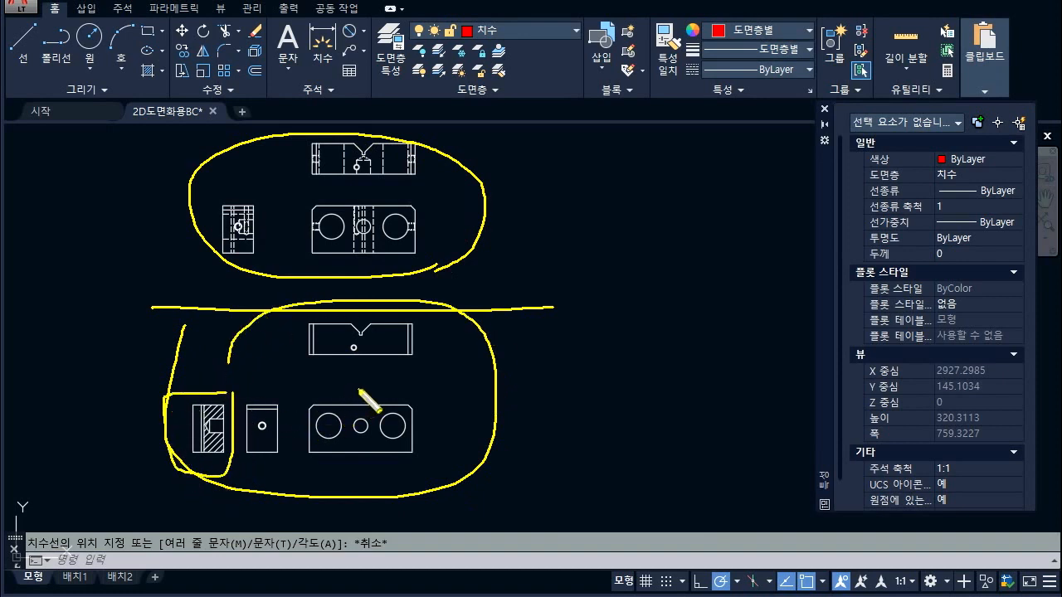
drag(359, 390, 362, 467)
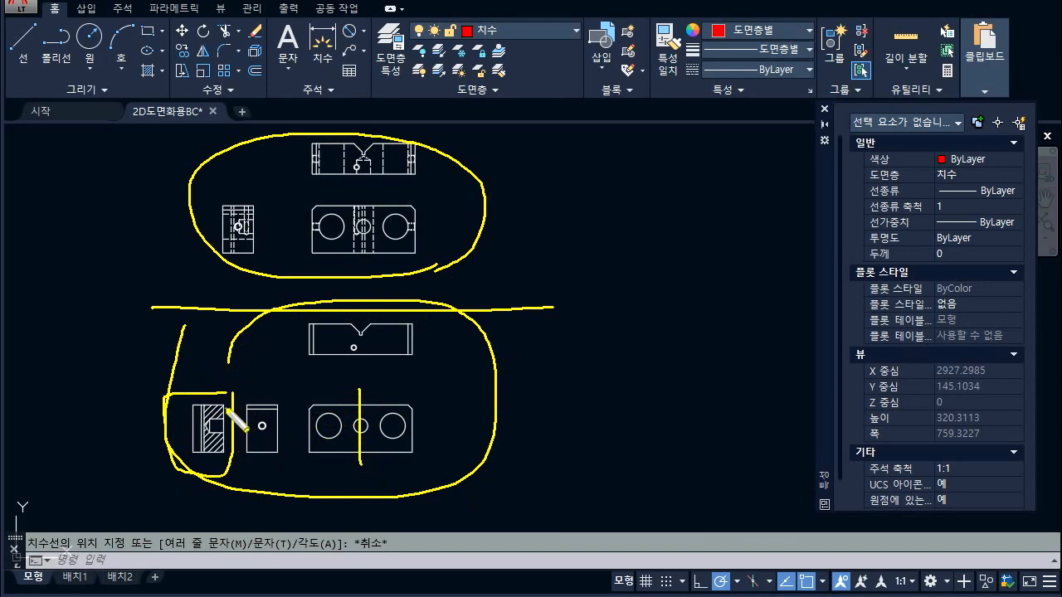
drag(187, 375, 205, 379)
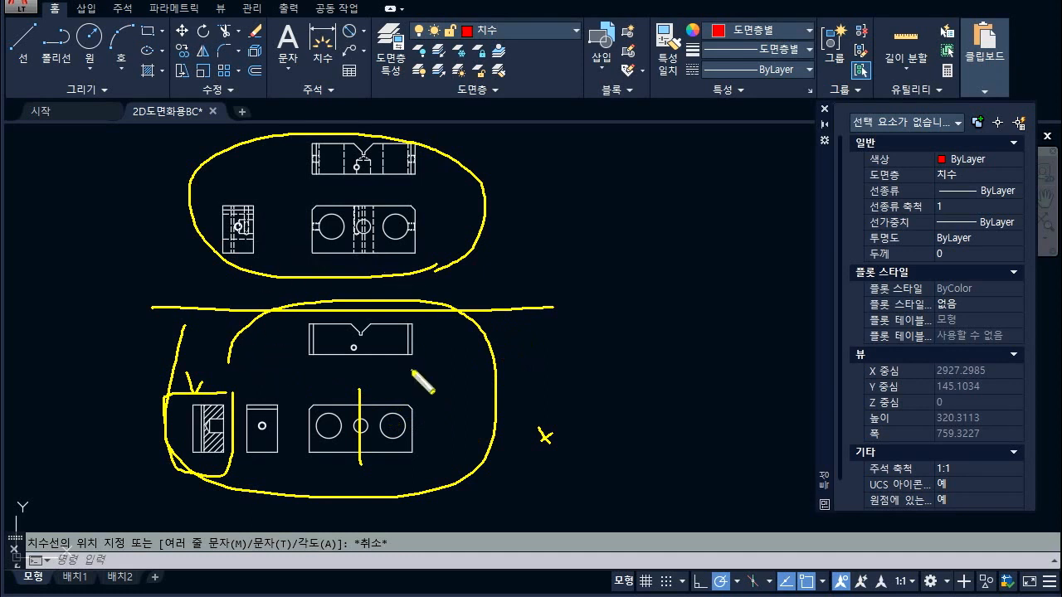
key(Escape)
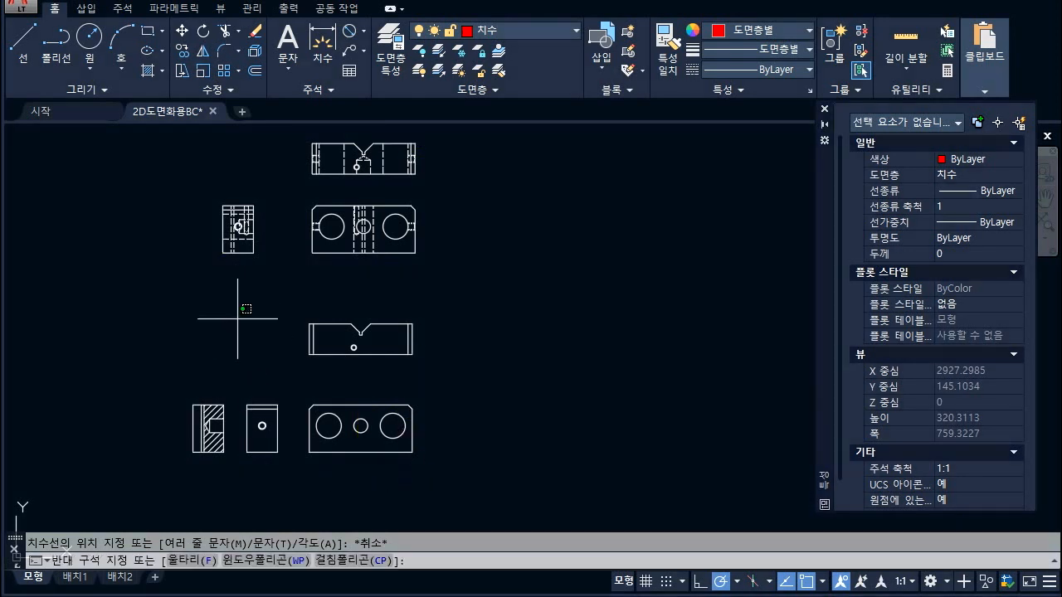
- Copy the three lower views without hidden lines, leaving out the hatched section, and paste them into the empty area beside the originals
click(245, 295)
click(452, 489)
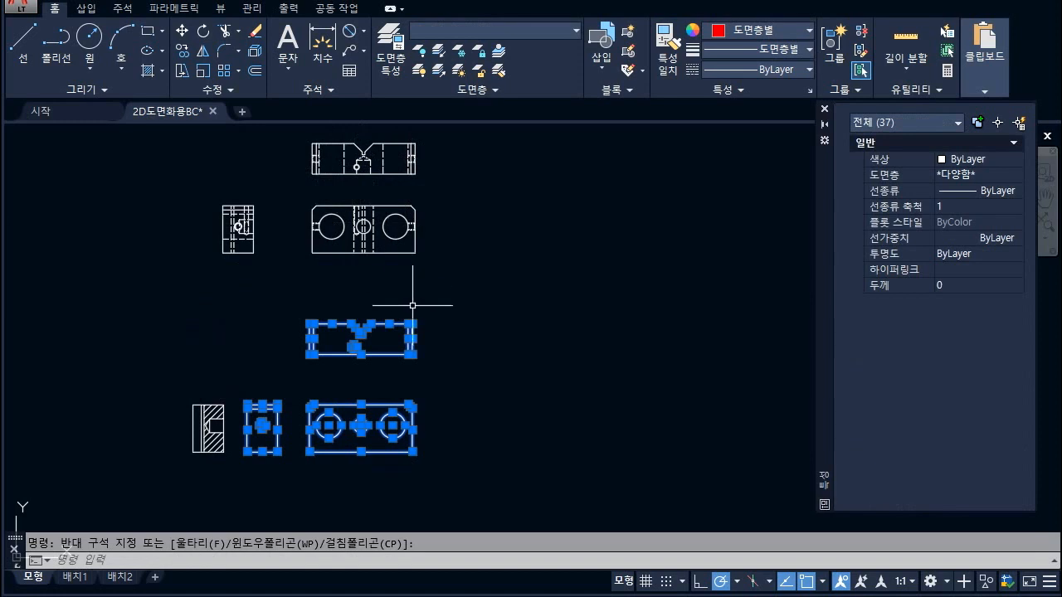
scroll(143, 261, down, 2)
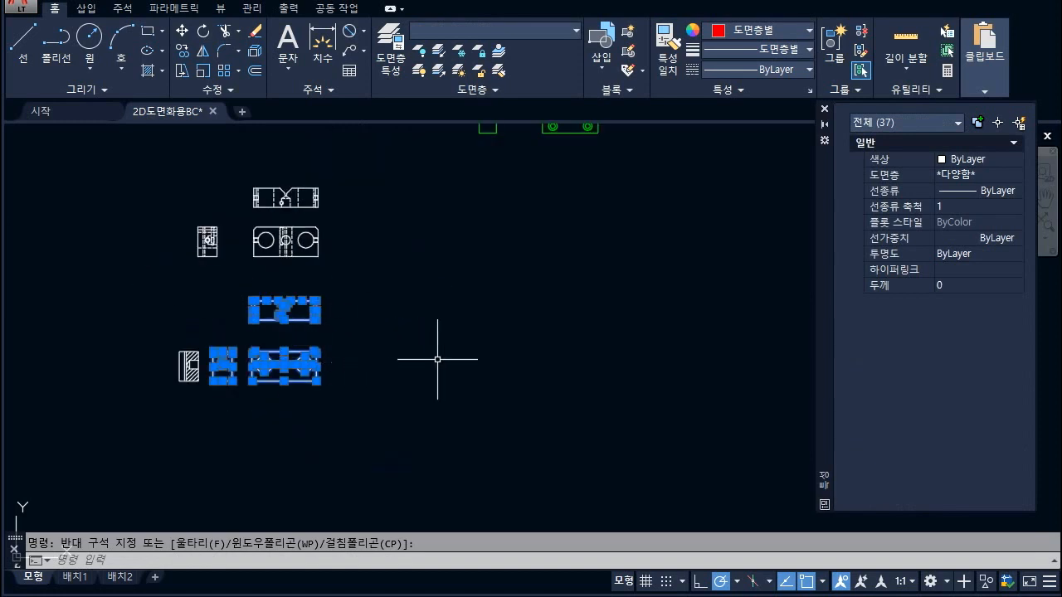
key(ctrl+v)
click(501, 365)
key(Escape)
scroll(635, 407, up, 2)
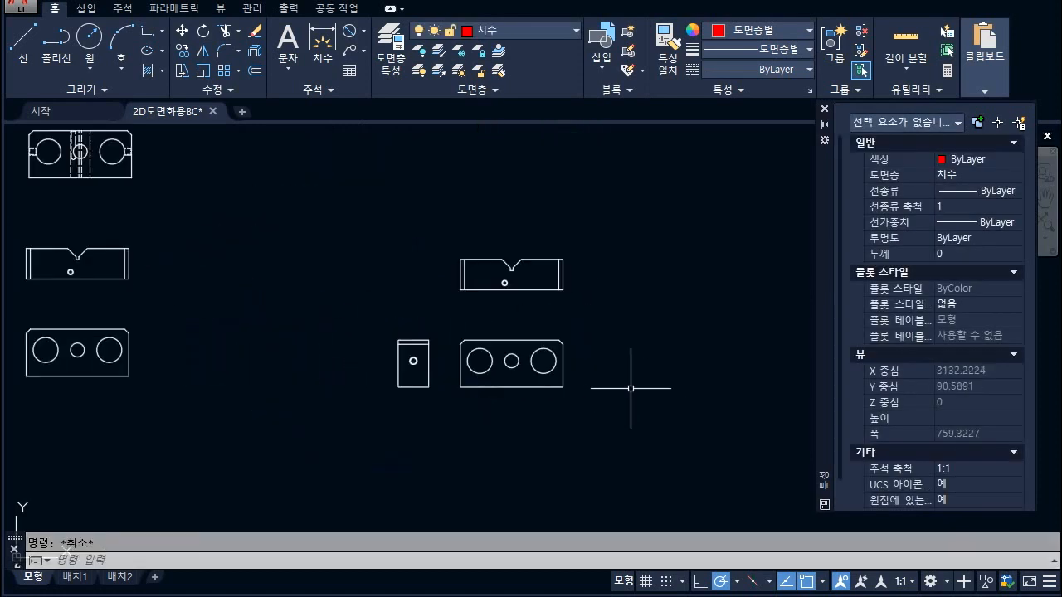
- Assign all objects of the three pasted views to the 외형선 layer
click(375, 221)
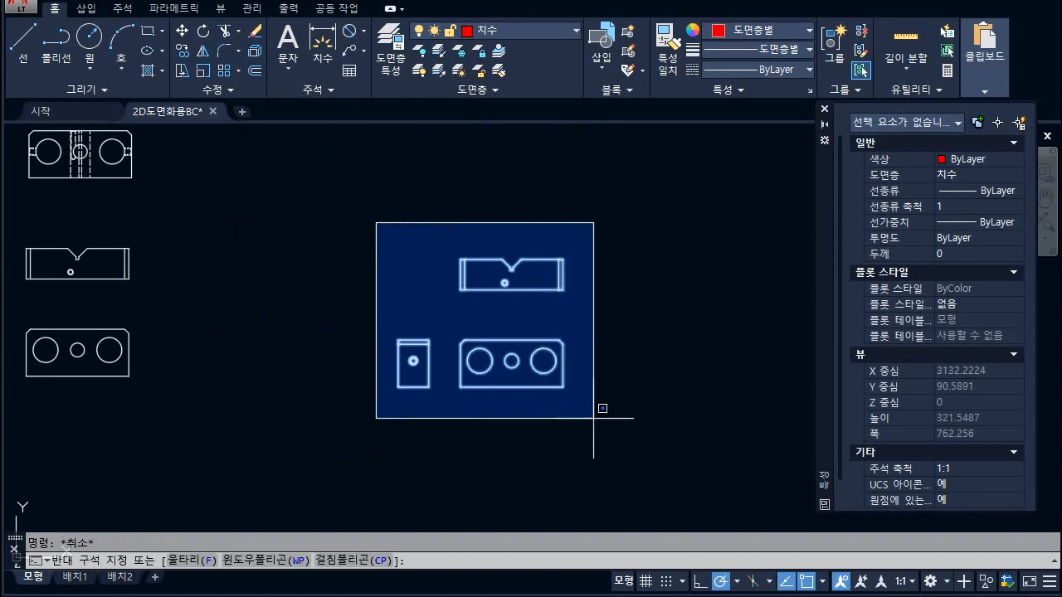
click(566, 355)
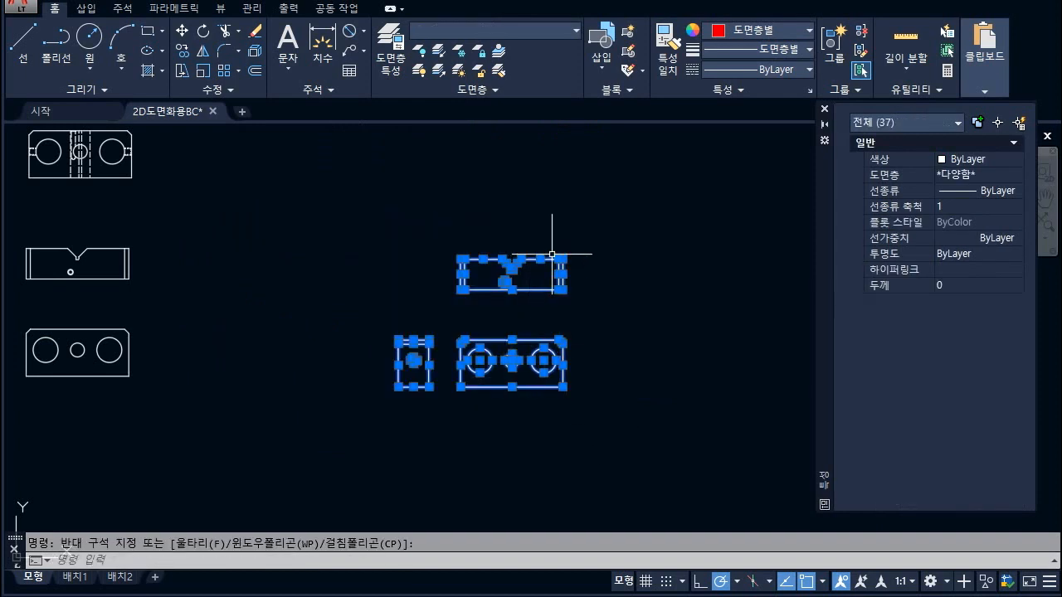
click(488, 30)
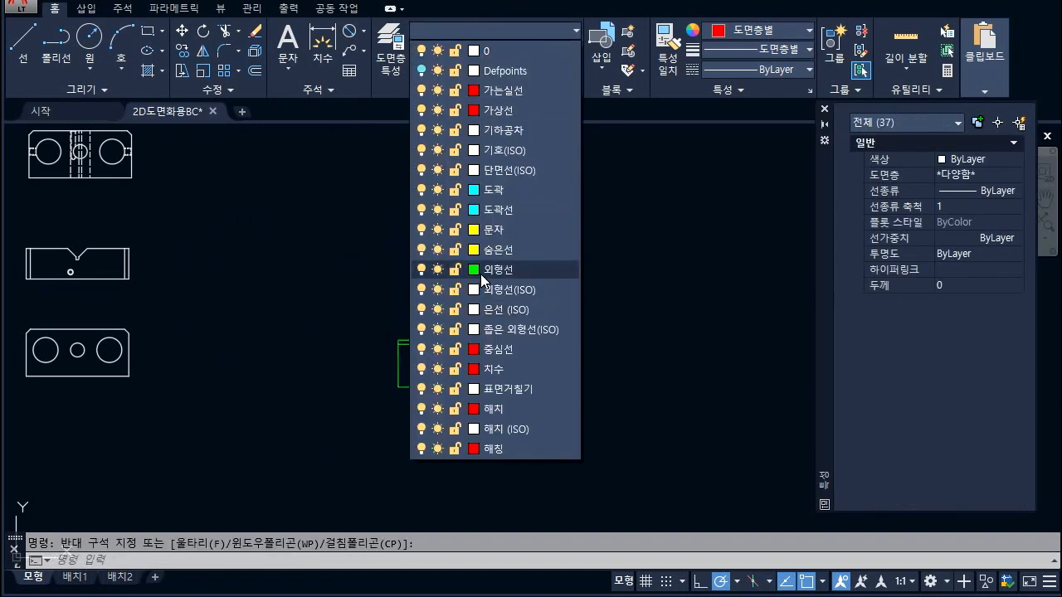
click(482, 269)
key(Escape)
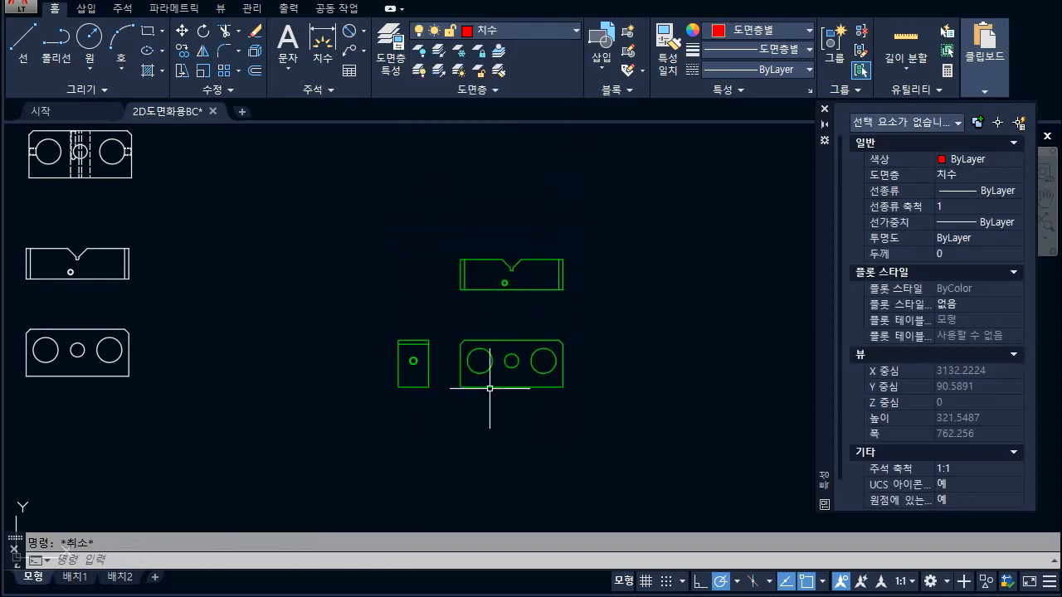
click(489, 386)
key(Escape)
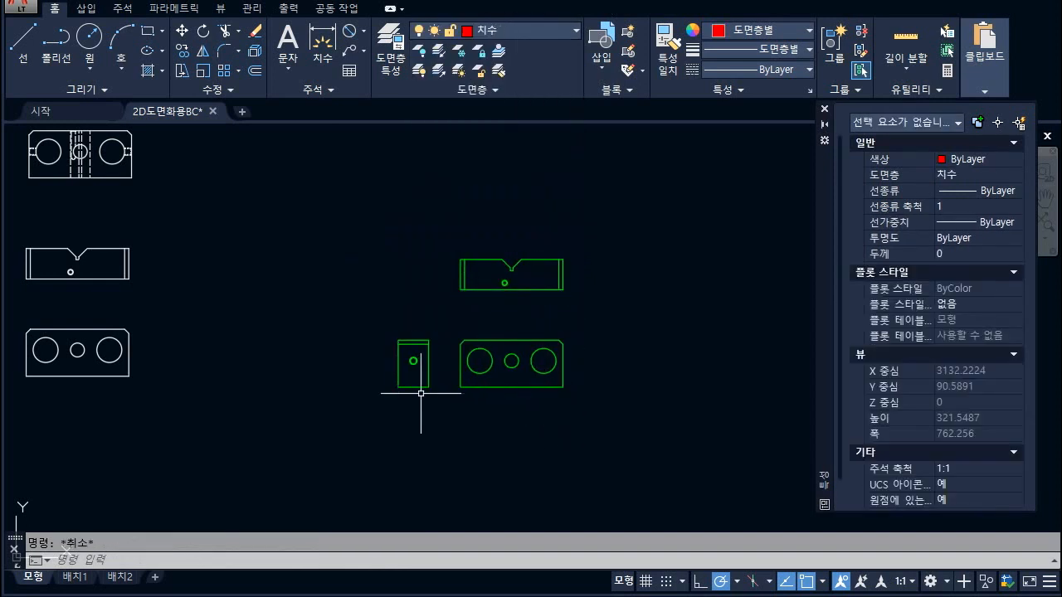
drag(497, 291, 512, 283)
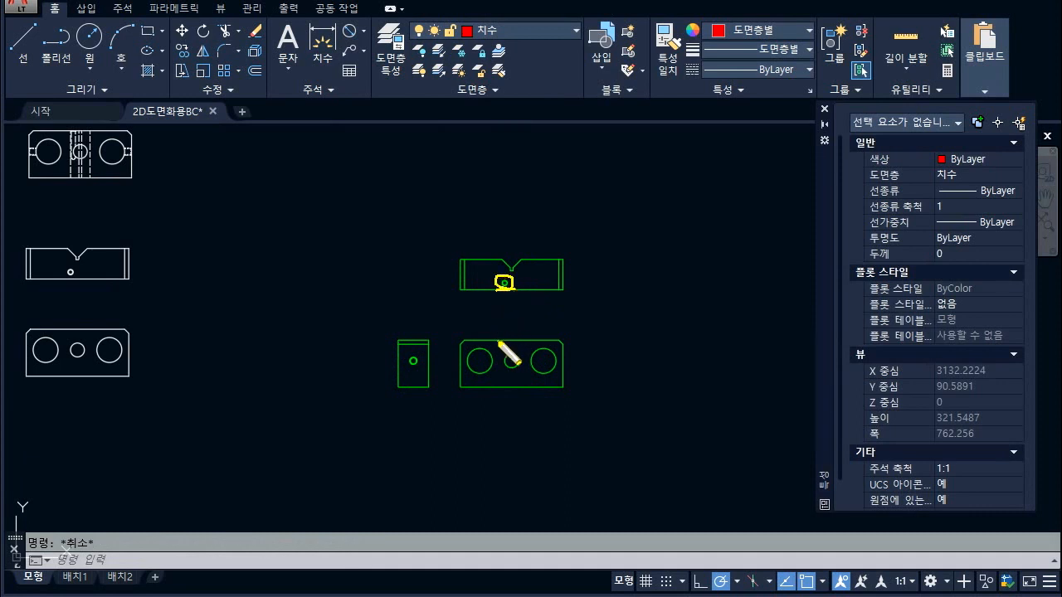
scroll(506, 280, up, 8)
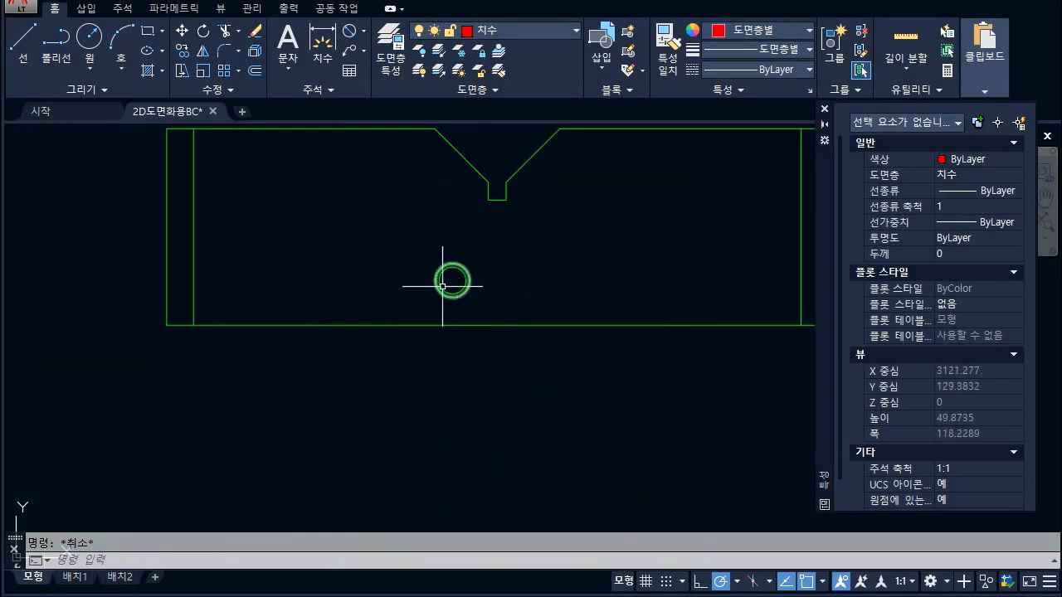
key(ctrl+2)
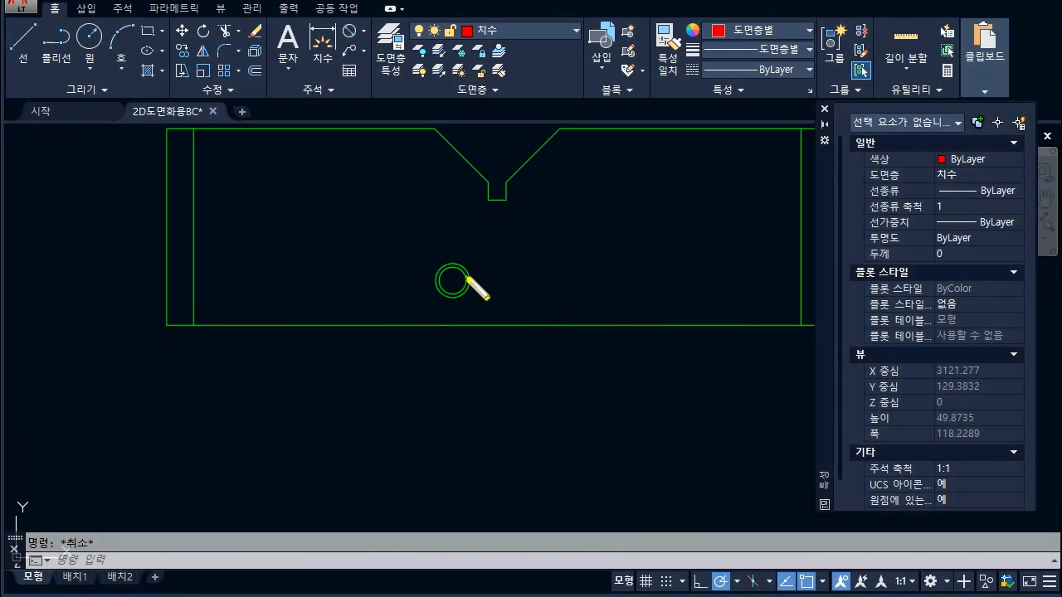
drag(466, 267, 469, 284)
mouse_move(608, 248)
mouse_down()
mouse_move(562, 314)
mouse_move(600, 316)
mouse_up()
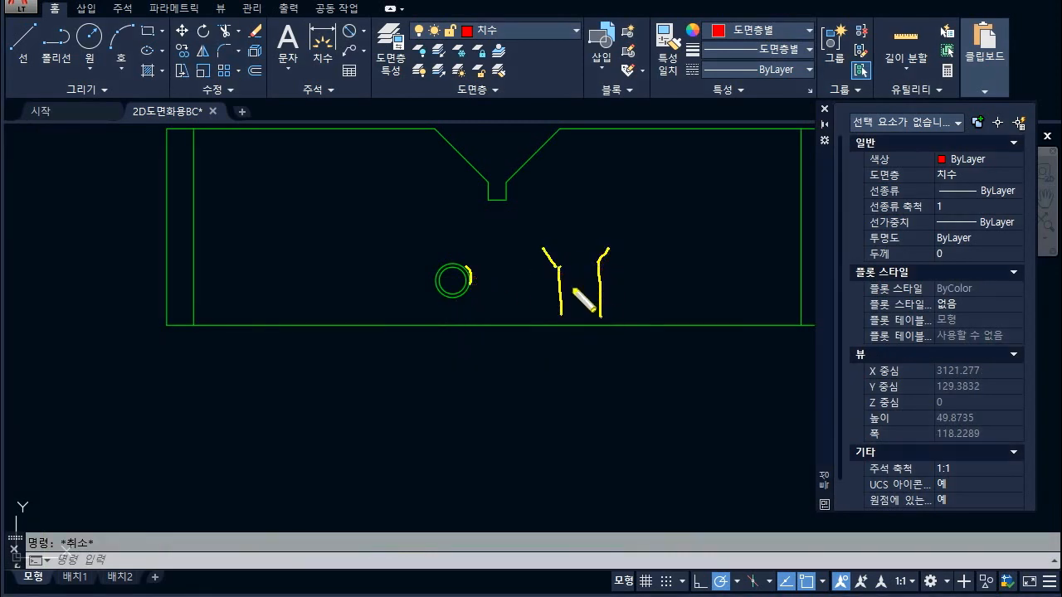
drag(539, 249, 643, 241)
drag(519, 272, 641, 269)
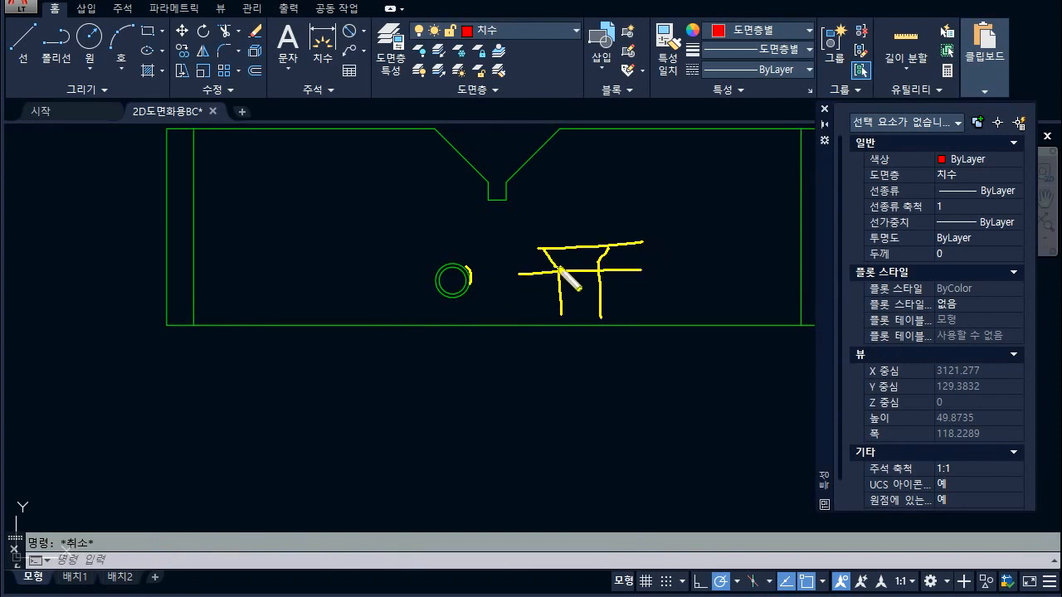
drag(559, 269, 562, 205)
drag(599, 245, 599, 201)
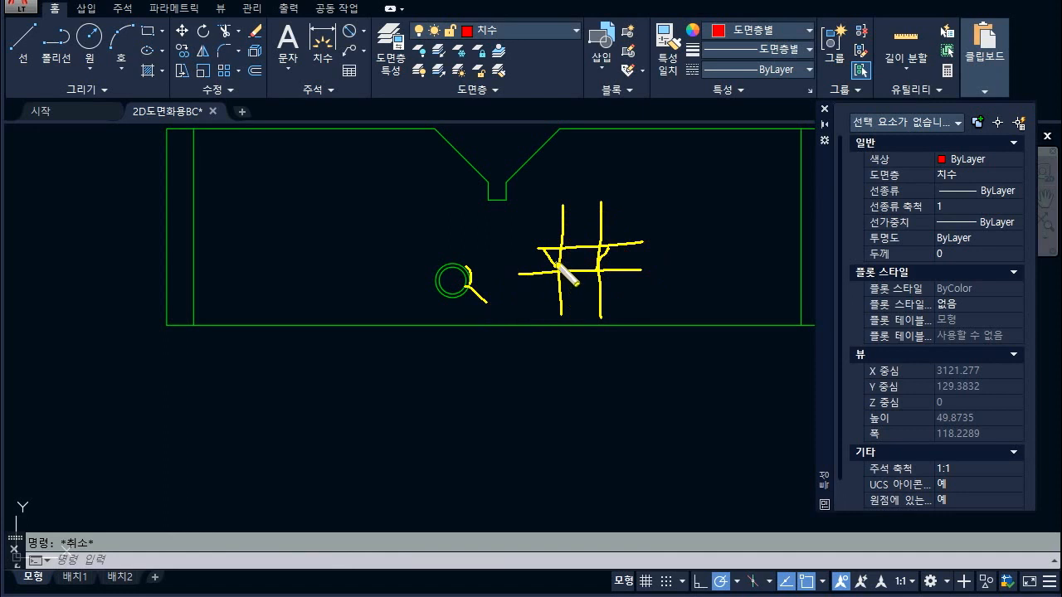
mouse_move(597, 261)
mouse_down()
mouse_move(597, 280)
mouse_move(598, 261)
mouse_up()
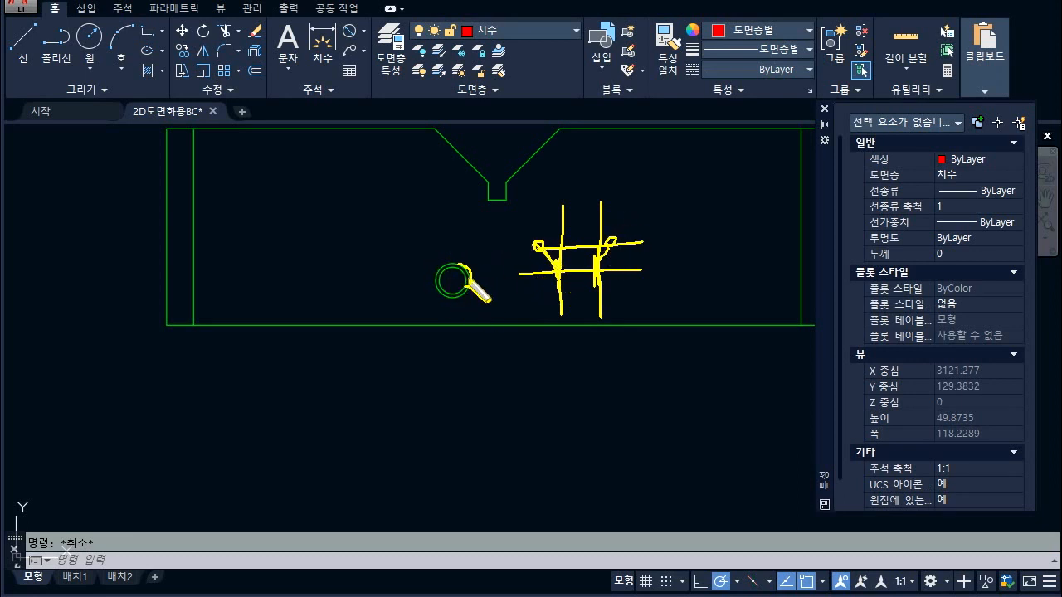
key(Escape)
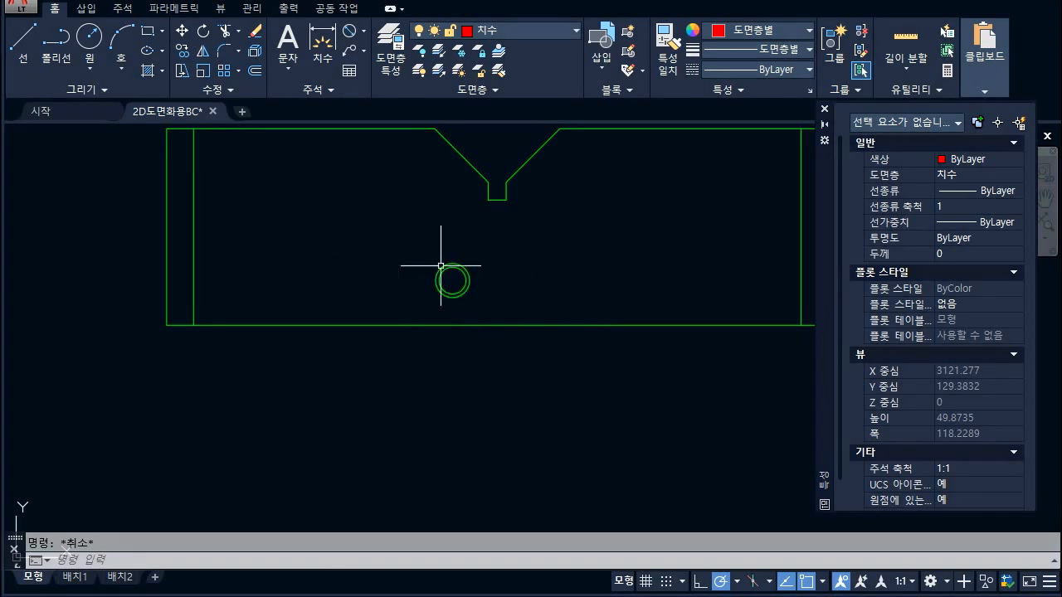
scroll(338, 244, down, 2)
scroll(466, 289, up, 2)
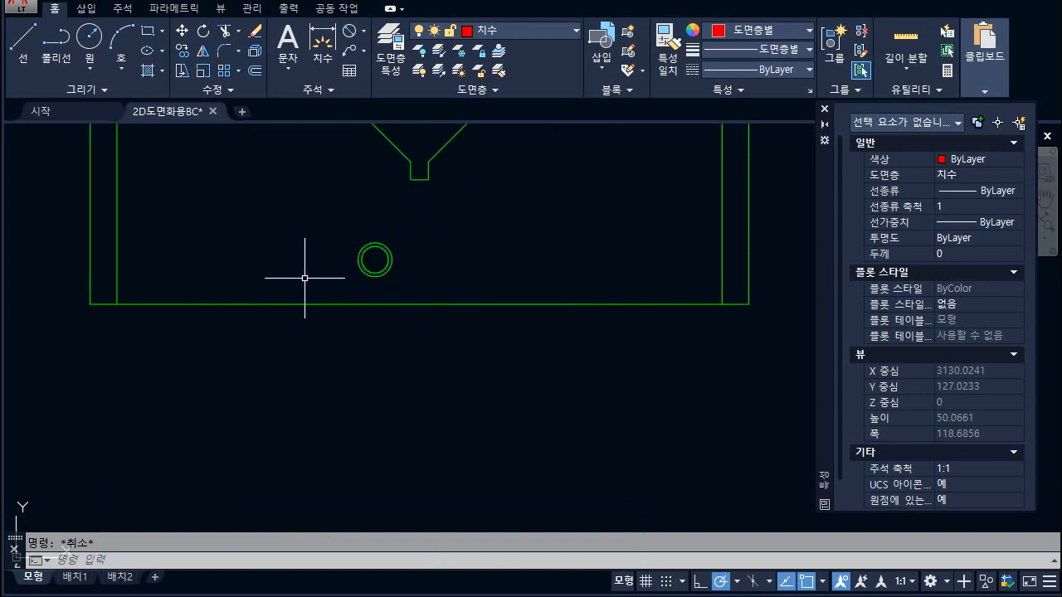
key(ctrl+2)
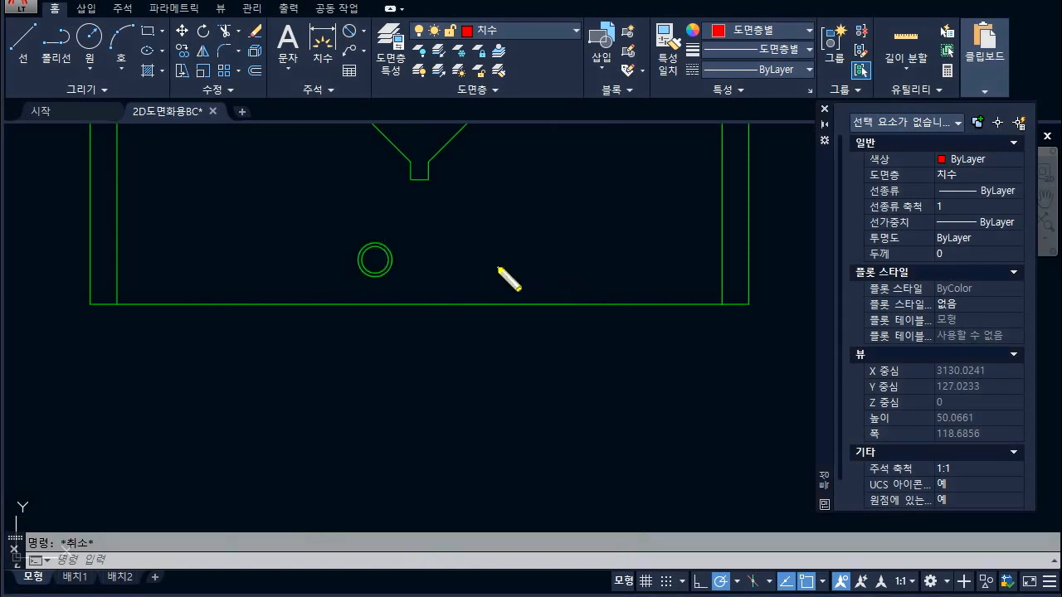
drag(484, 252, 574, 251)
drag(523, 207, 528, 317)
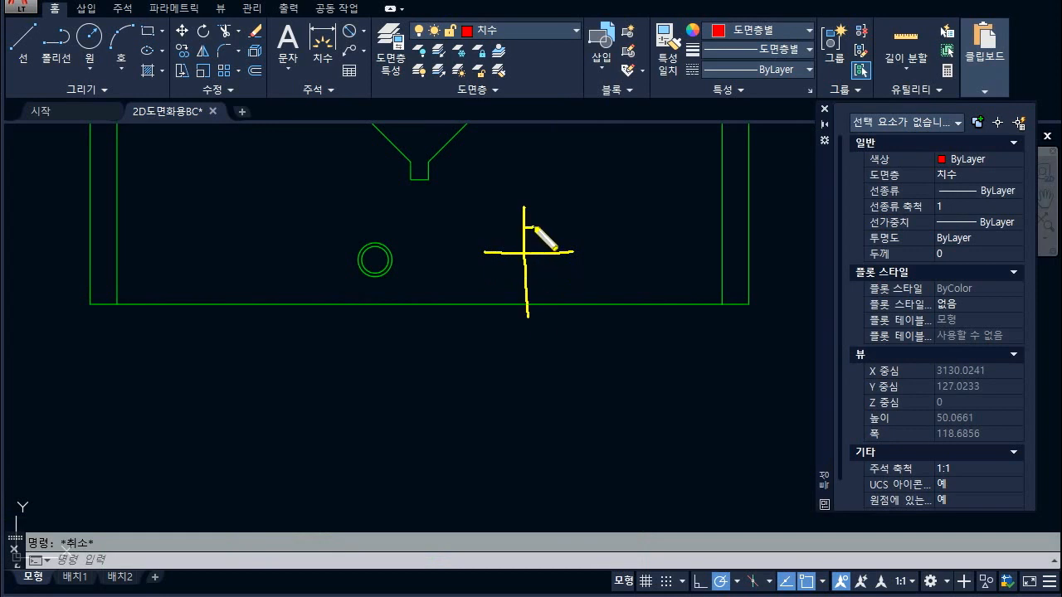
mouse_move(535, 227)
mouse_down()
mouse_move(554, 264)
mouse_move(530, 285)
mouse_up()
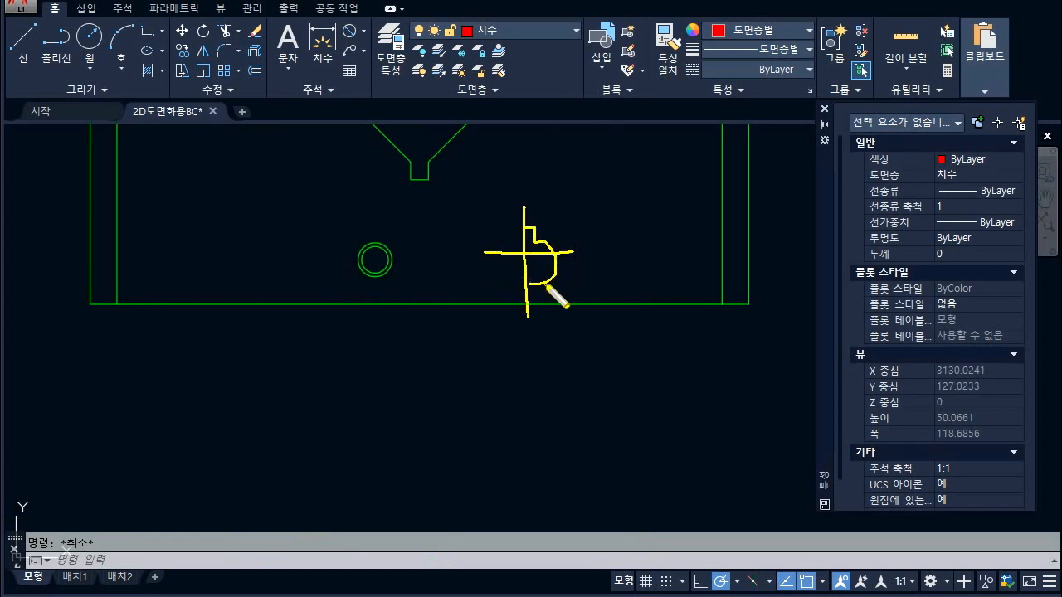
mouse_move(540, 234)
mouse_down()
mouse_move(560, 278)
mouse_move(544, 292)
mouse_move(562, 274)
mouse_up()
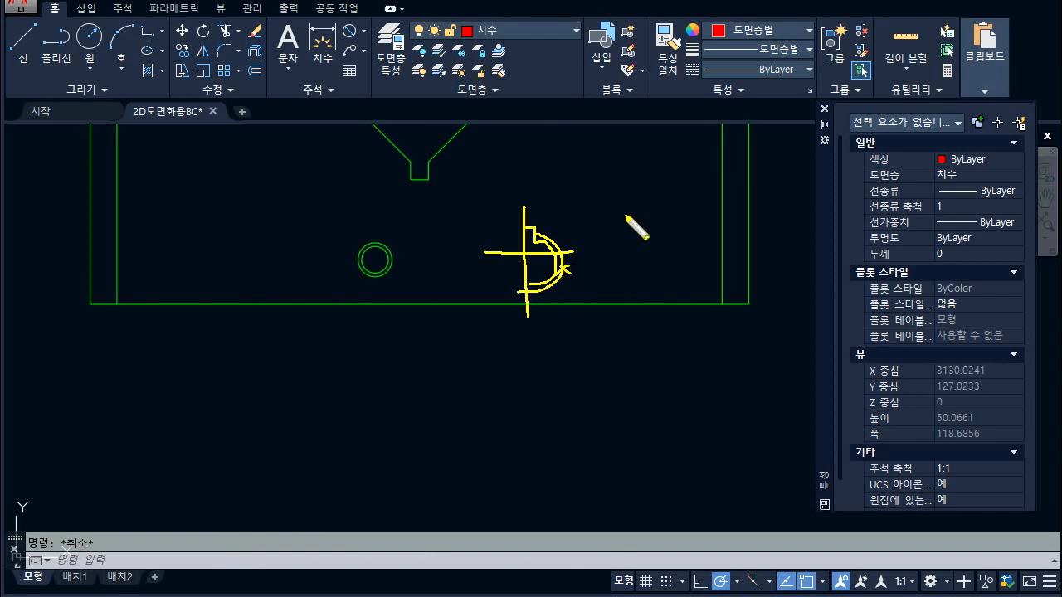
key(Escape)
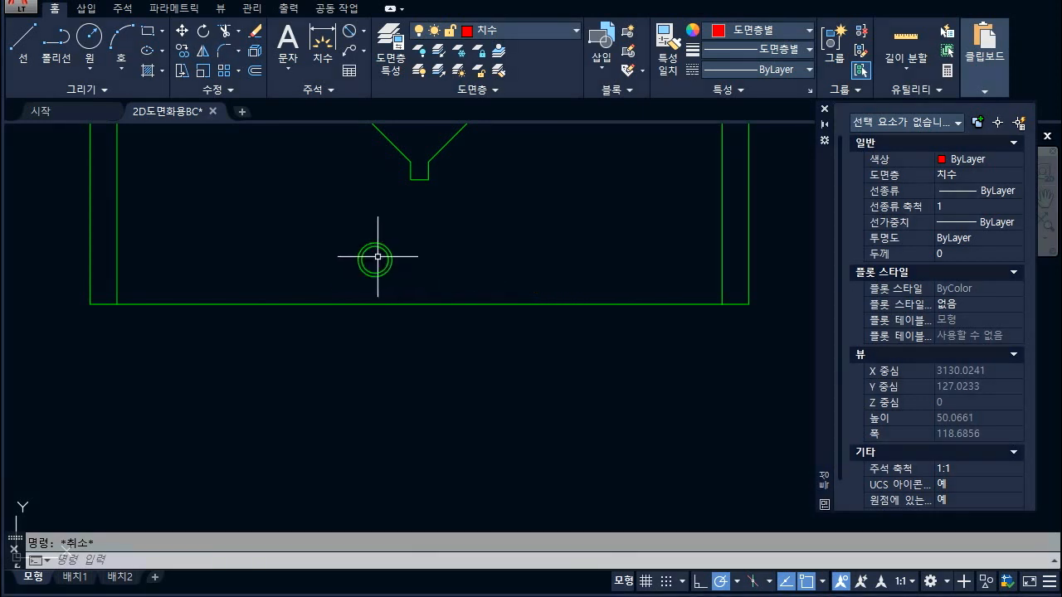
- Erase the outer of the two concentric circles at the small hole in the green view with the V-notch
scroll(379, 240, down, 2)
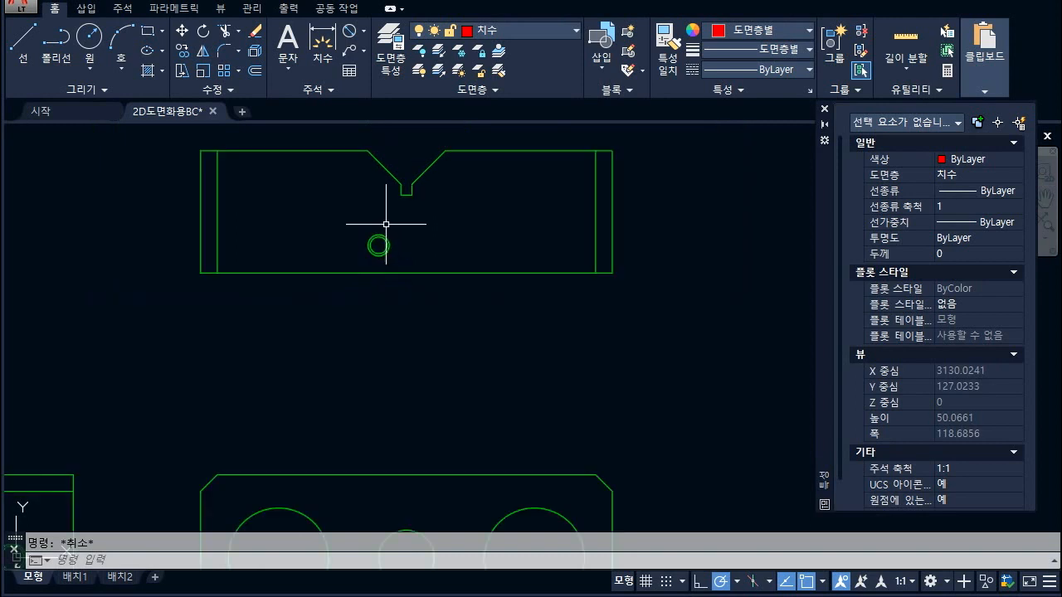
scroll(388, 236, up, 4)
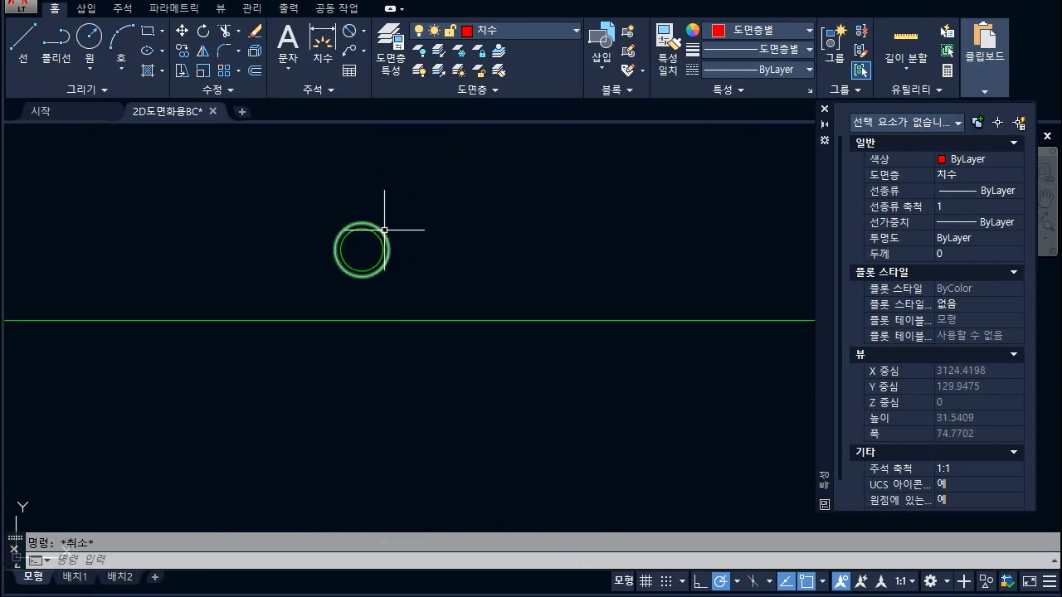
click(384, 230)
key(Delete)
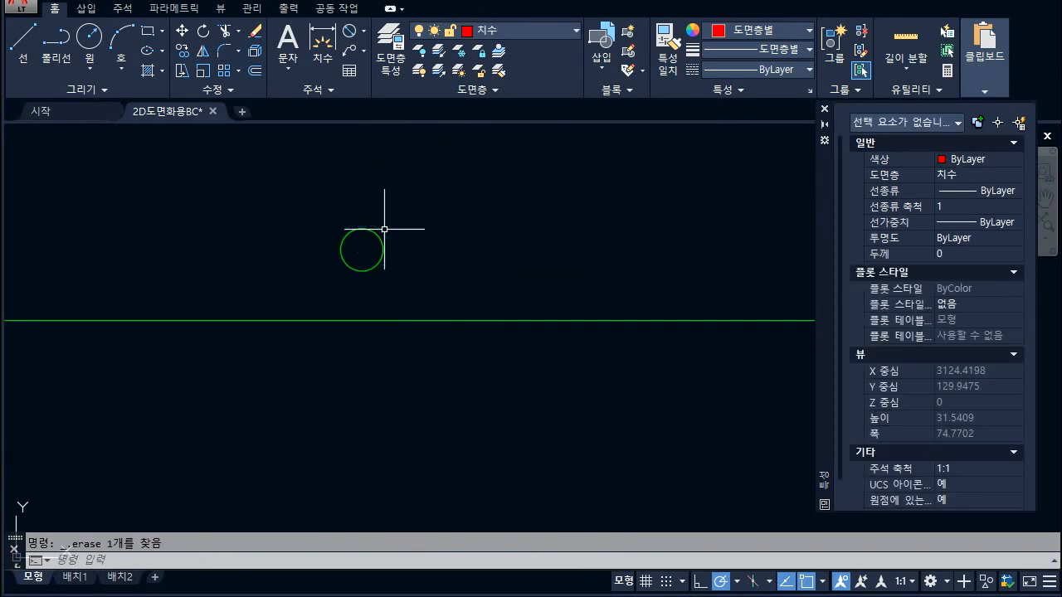
scroll(366, 237, down, 6)
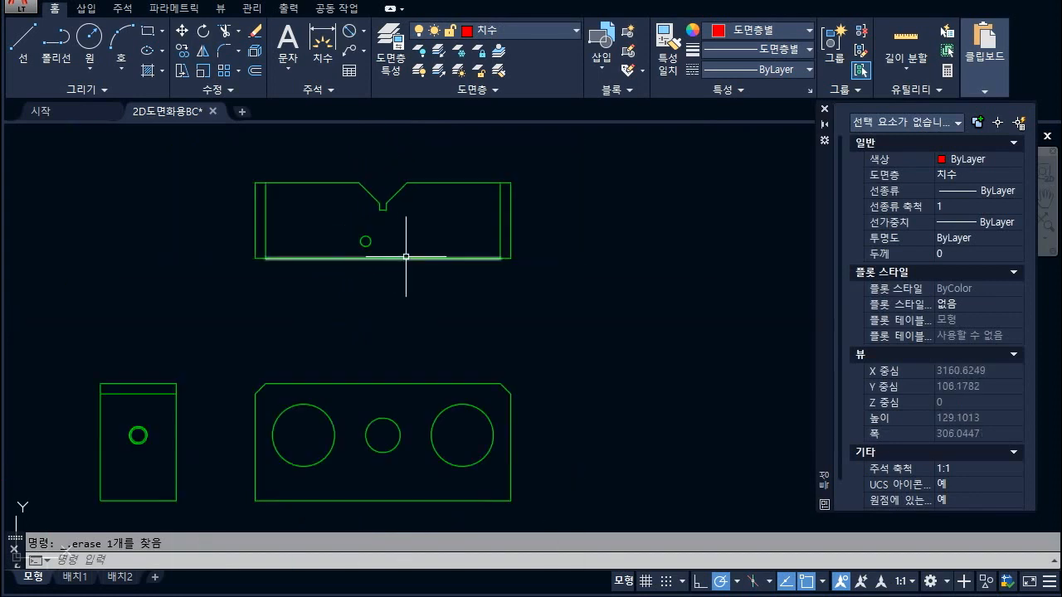
key(Escape)
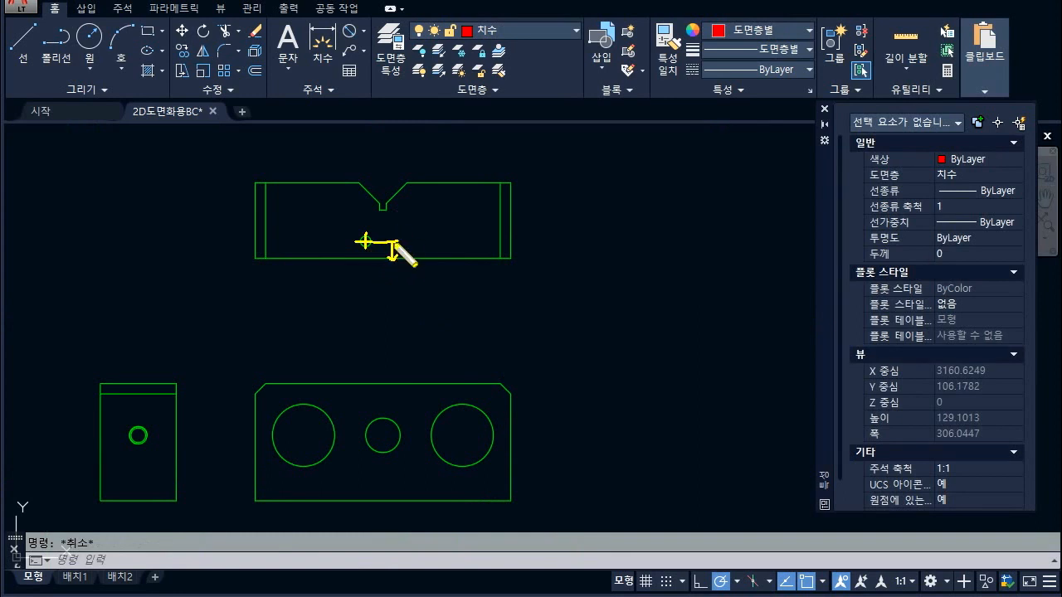
drag(242, 240, 388, 236)
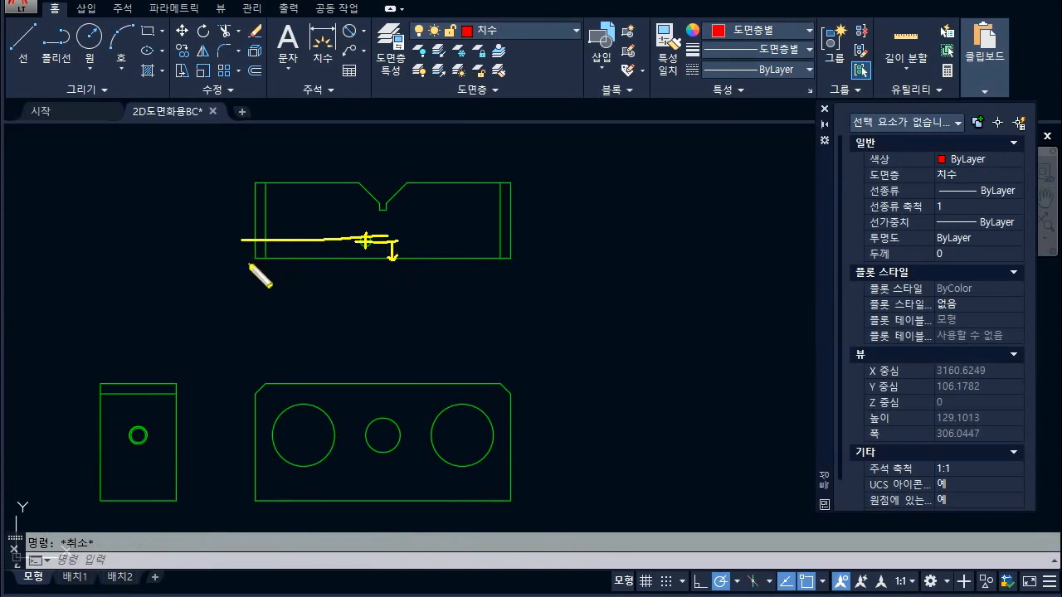
mouse_move(254, 250)
mouse_down()
mouse_move(254, 273)
mouse_move(294, 284)
mouse_move(366, 251)
mouse_up()
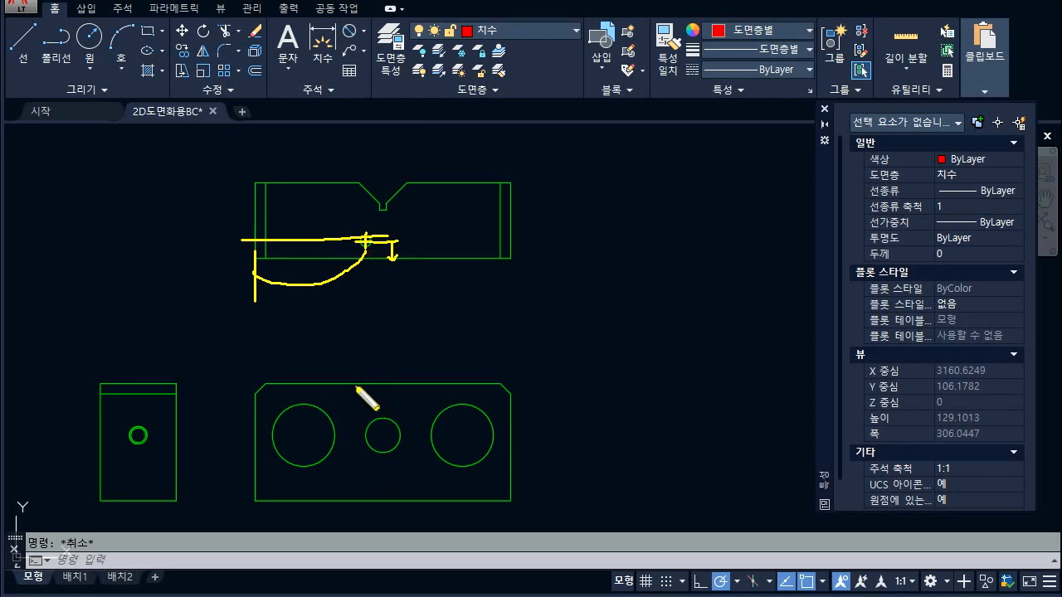
drag(357, 387, 363, 459)
drag(379, 396, 378, 415)
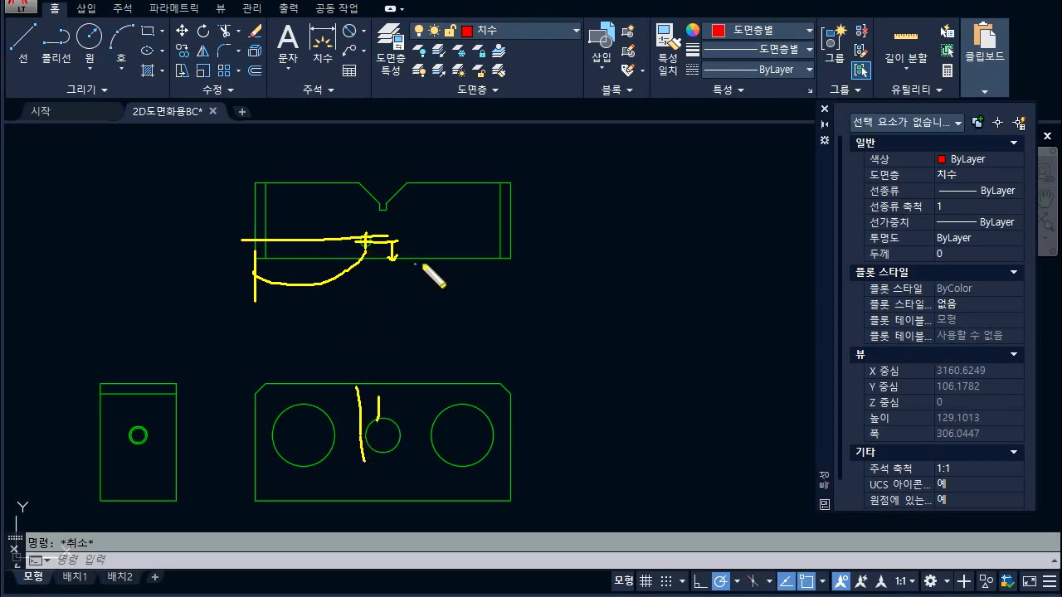
key(Escape)
scroll(414, 355, down, 6)
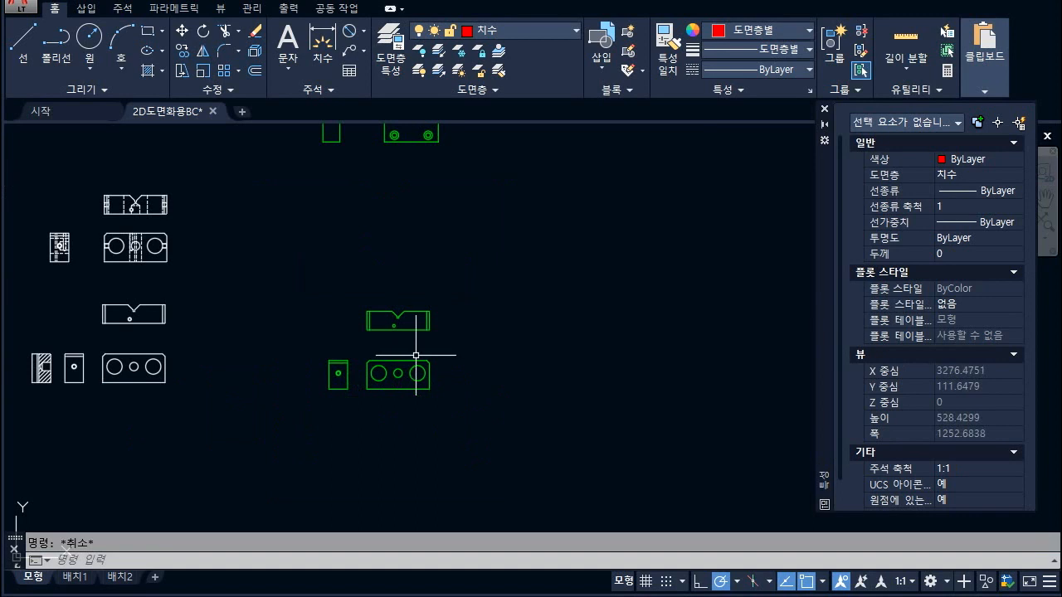
scroll(130, 289, up, 8)
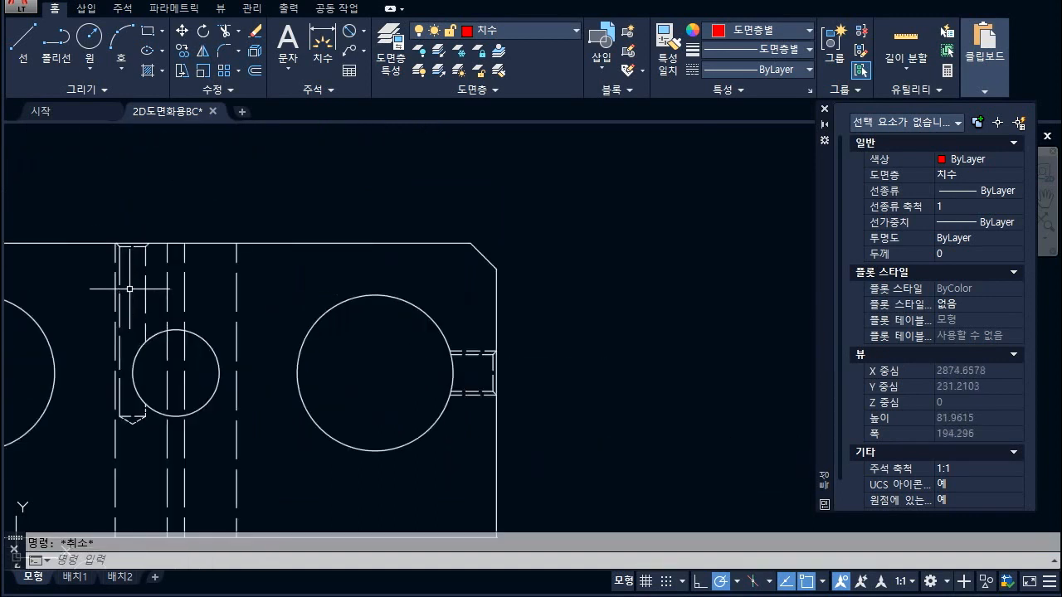
- Copy the hidden lines of the narrow drilled hole in the original two-large-hole view, using the view's lower-left outline corner as base point
scroll(107, 202, up, 2)
scroll(114, 221, down, 2)
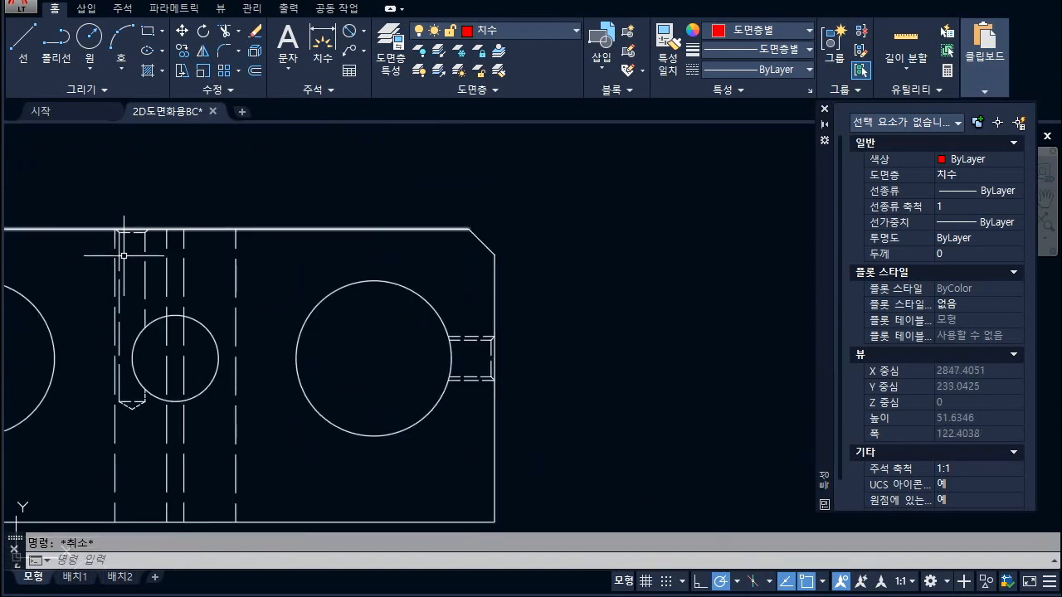
click(108, 211)
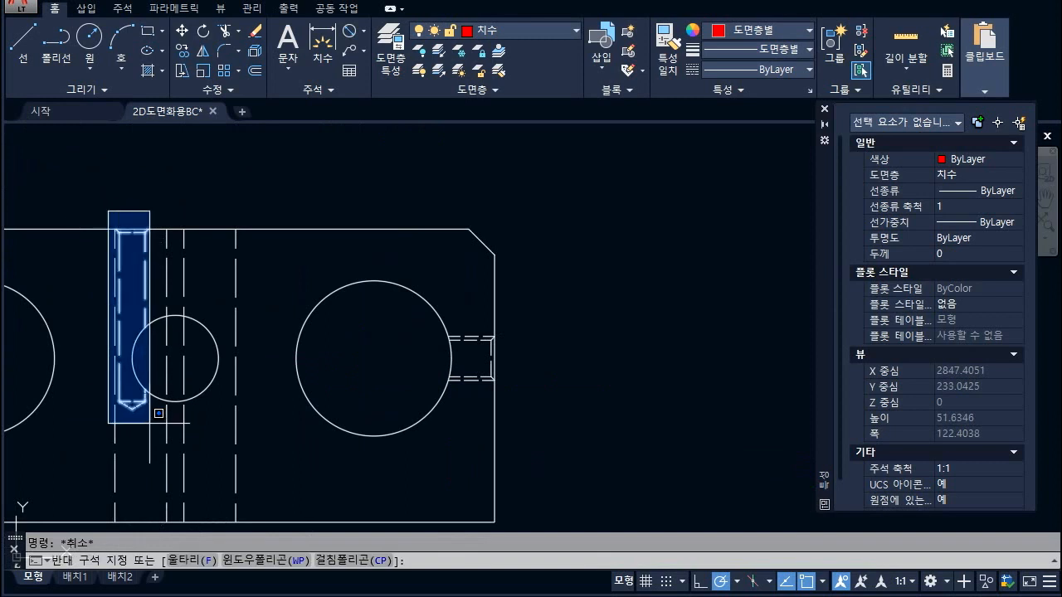
click(159, 413)
scroll(332, 315, down, 5)
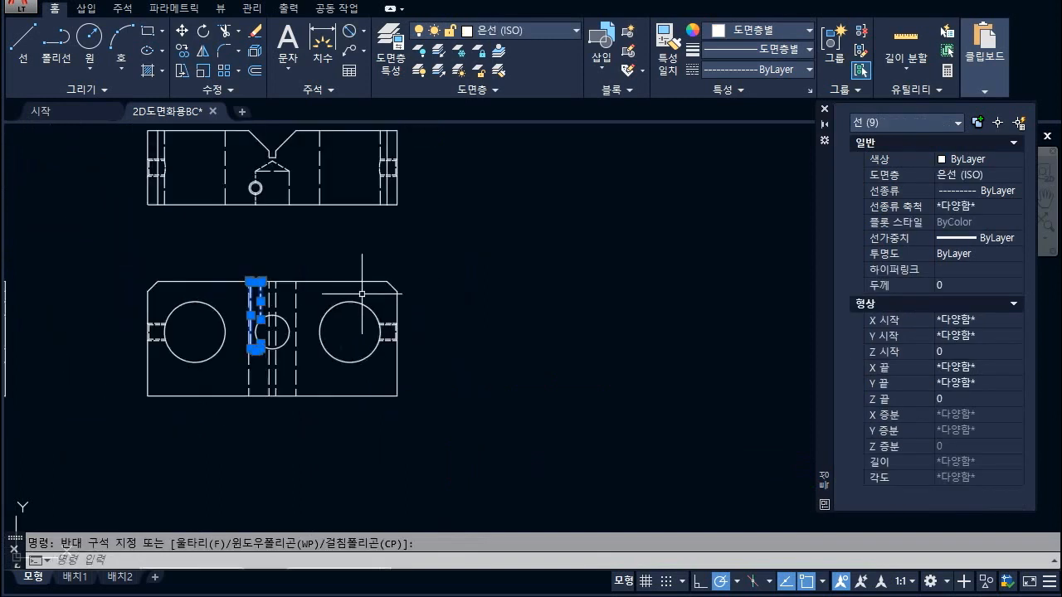
right_click(49, 151)
mouse_move(101, 202)
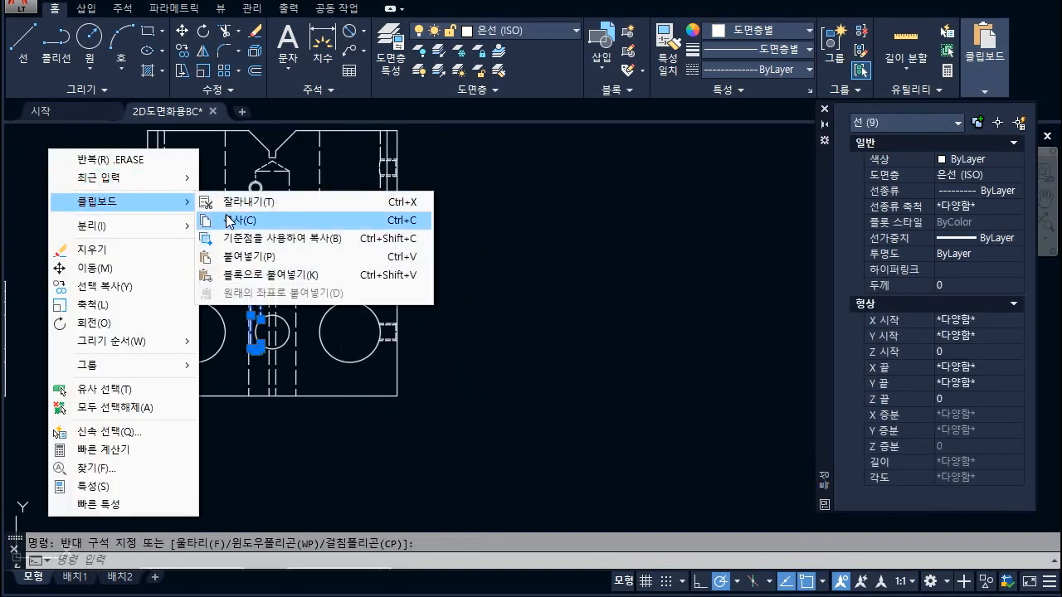
click(249, 238)
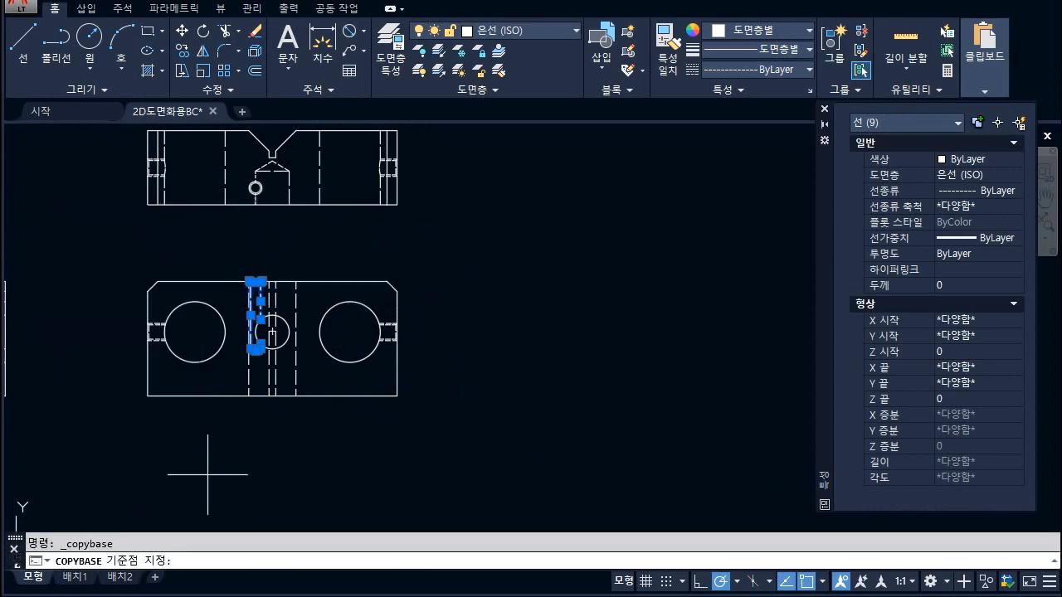
click(148, 395)
- Paste the copied drilled-hole lines into the matching green view, aligned to its lower-left outline corner
scroll(76, 304, down, 5)
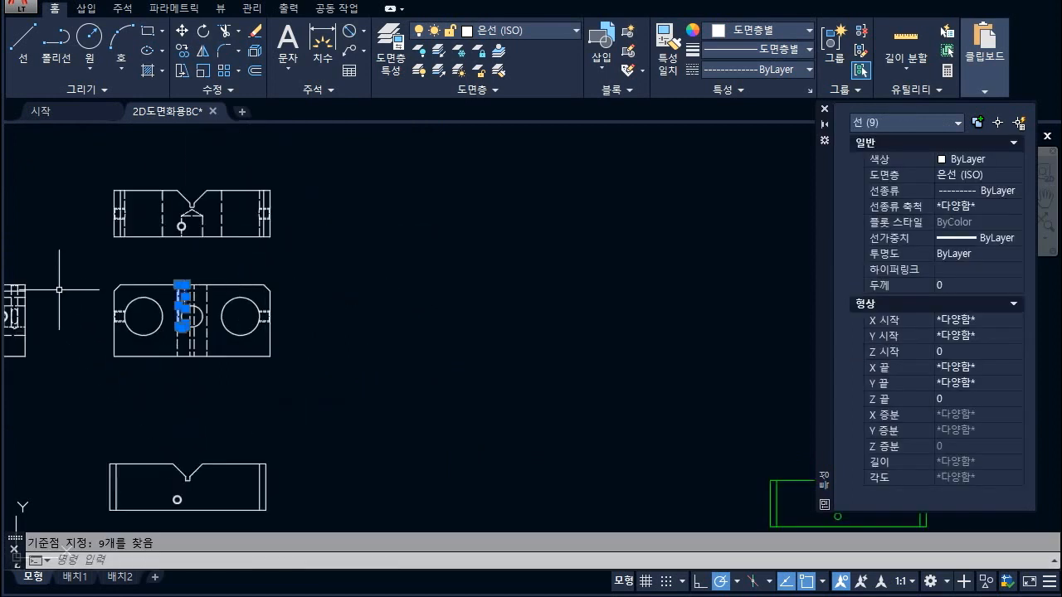
scroll(237, 351, up, 5)
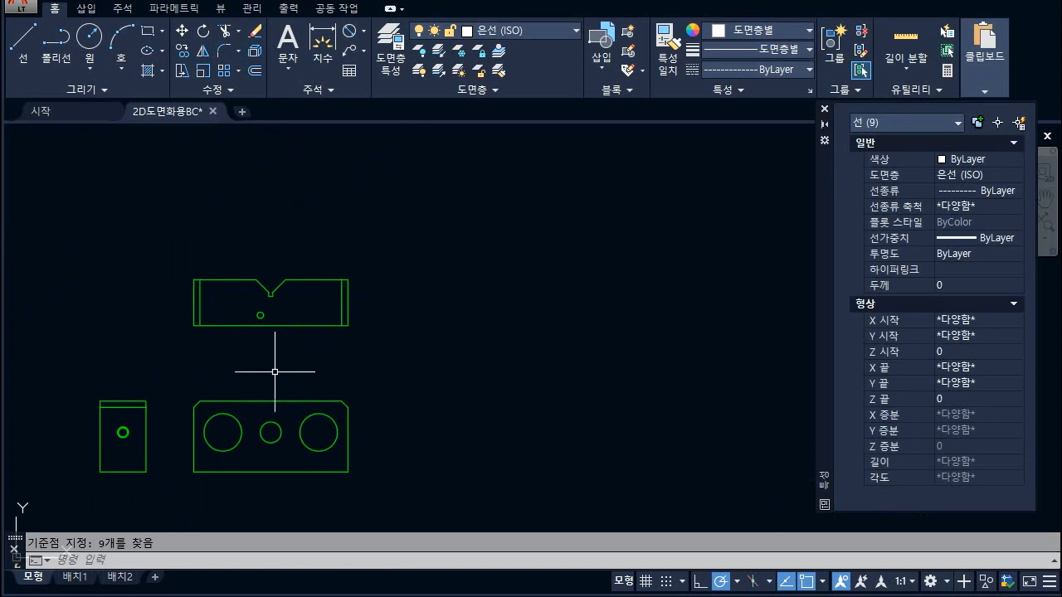
key(ctrl+v)
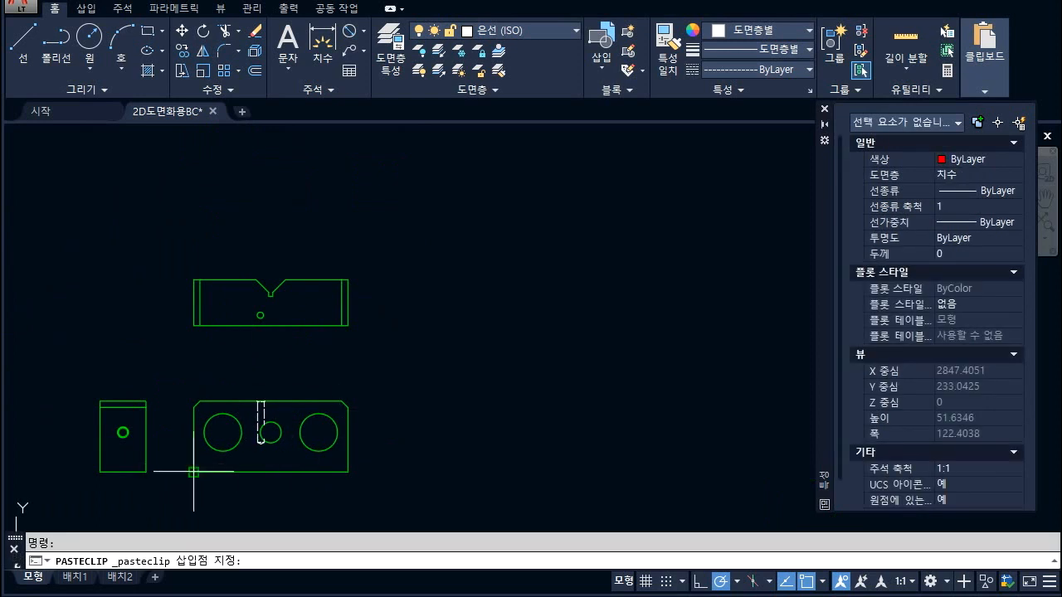
key(Escape)
- Assign all pasted drilled-hole lines in the green view to the 숨은선 layer
scroll(272, 434, up, 2)
click(236, 362)
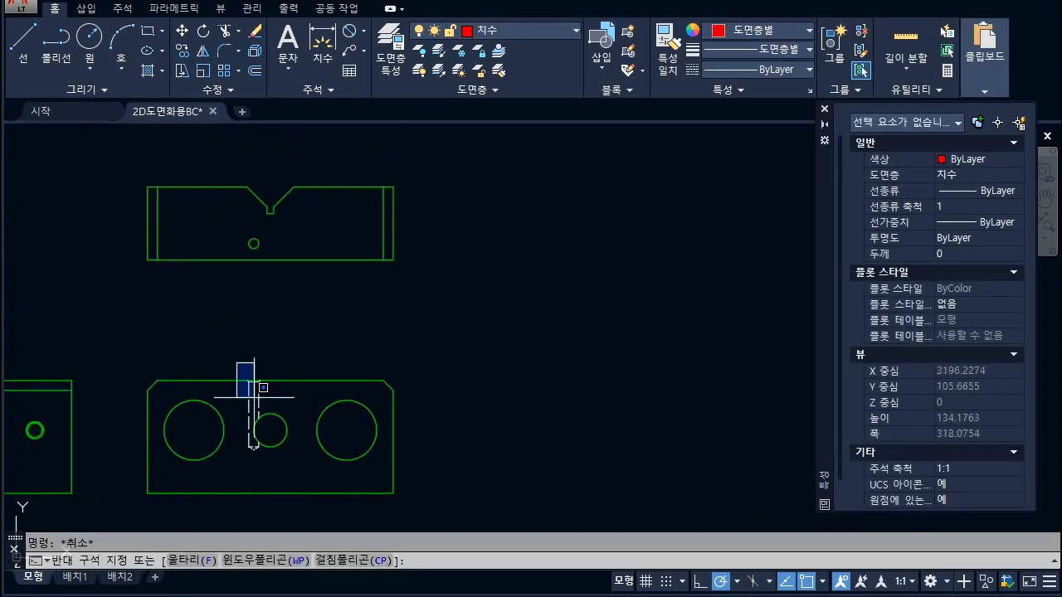
click(273, 448)
click(502, 34)
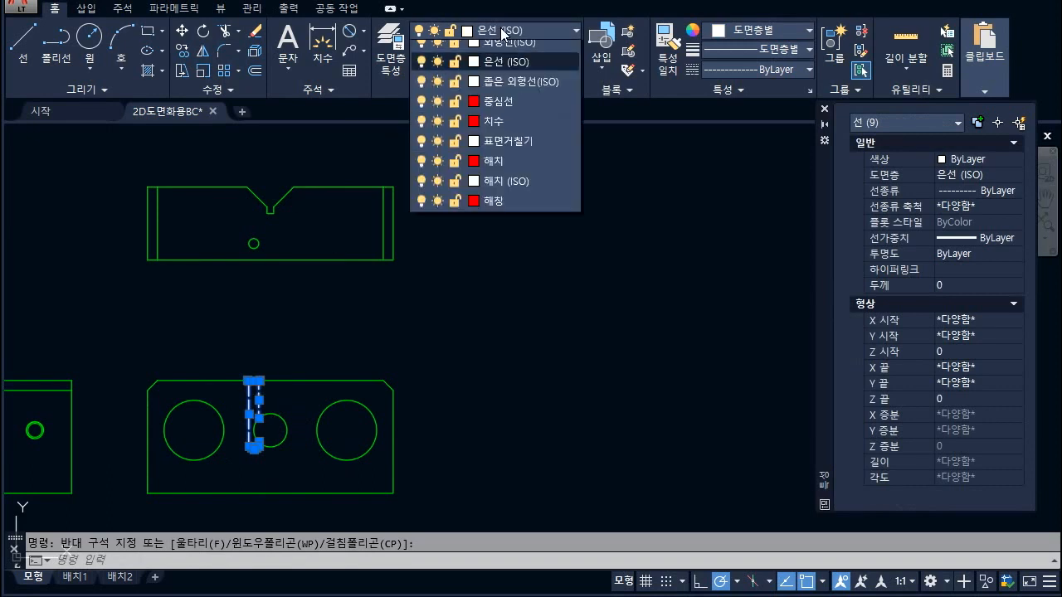
click(503, 251)
key(Escape)
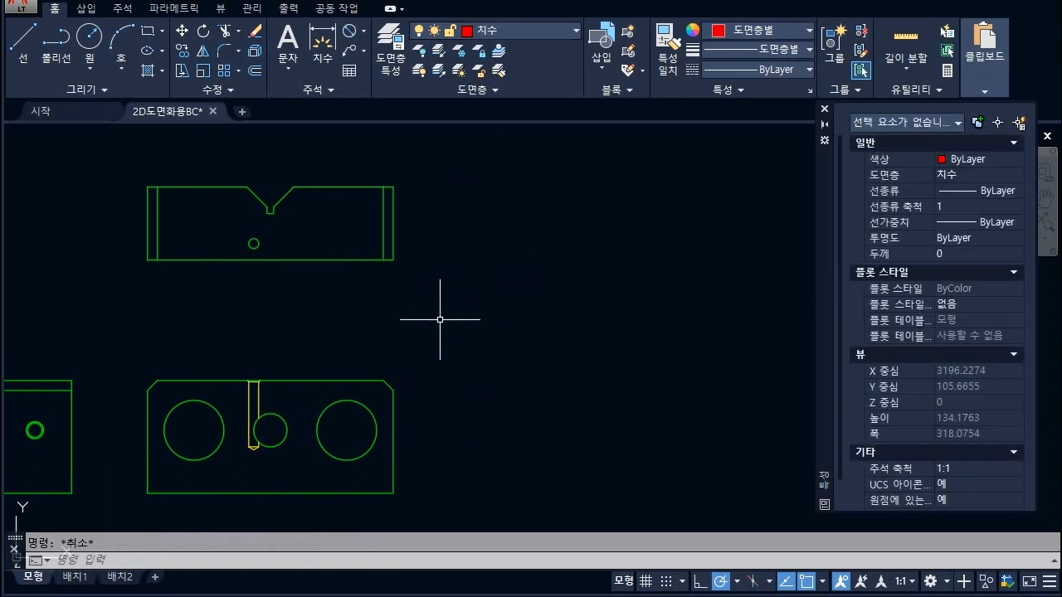
- Set the linetype scale of all the drilled hole's hidden lines to 1
click(239, 362)
click(276, 455)
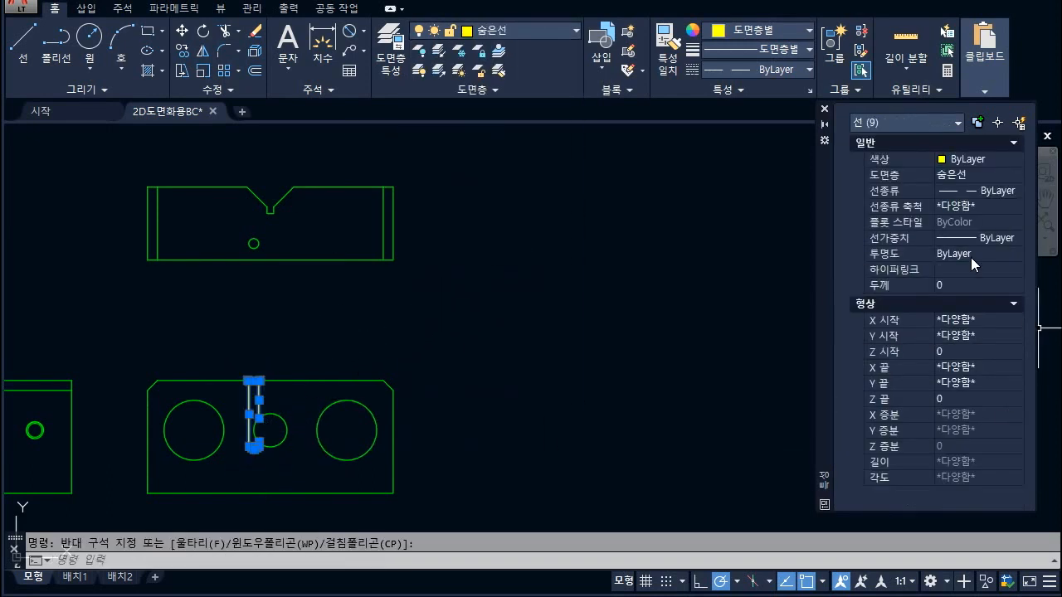
click(951, 207)
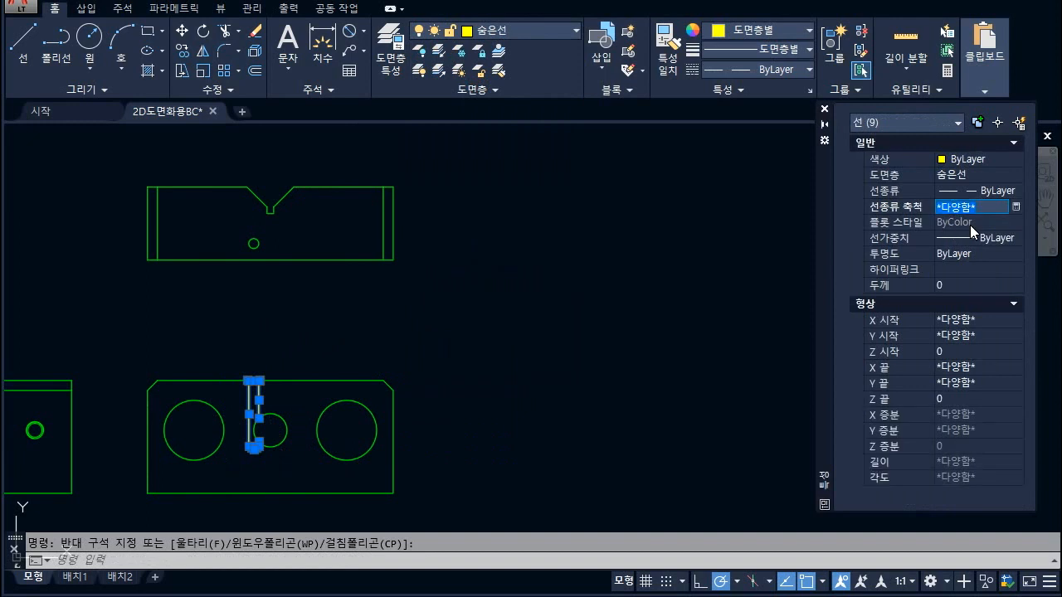
text(1)
key(Return)
key(Escape)
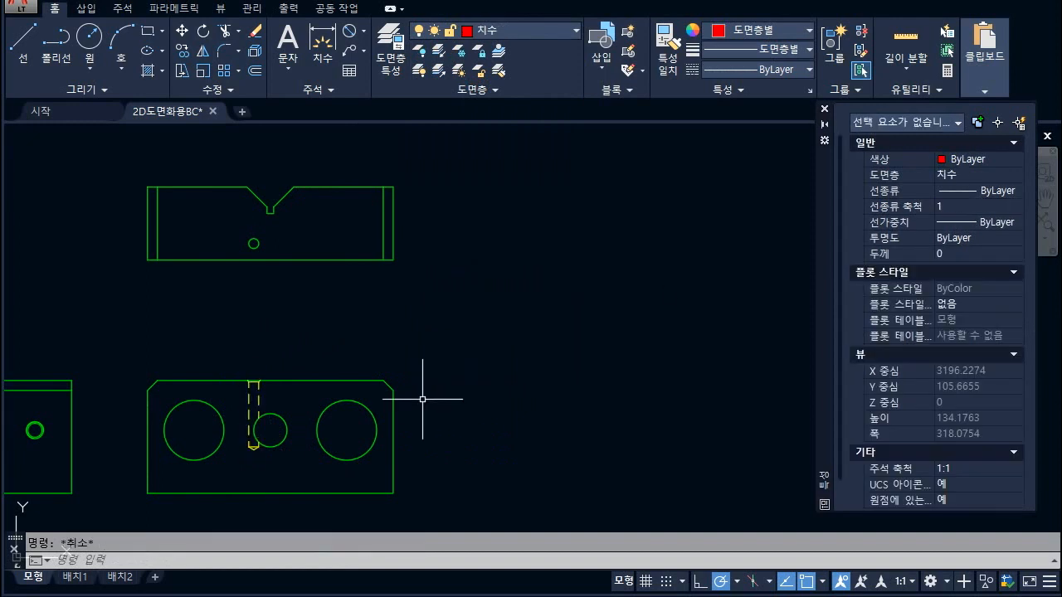
scroll(422, 399, down, 2)
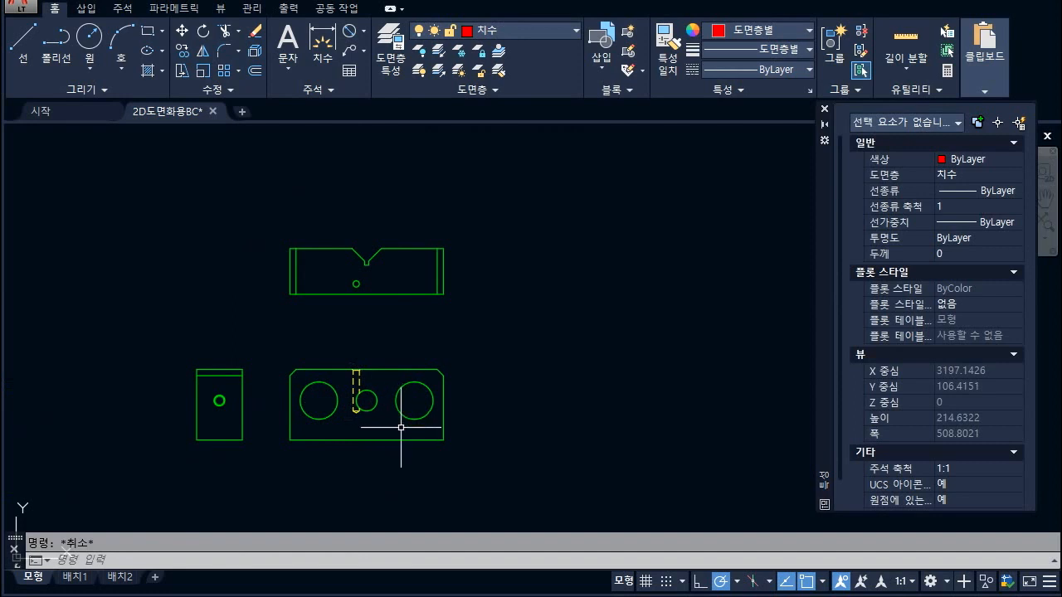
drag(348, 284, 363, 287)
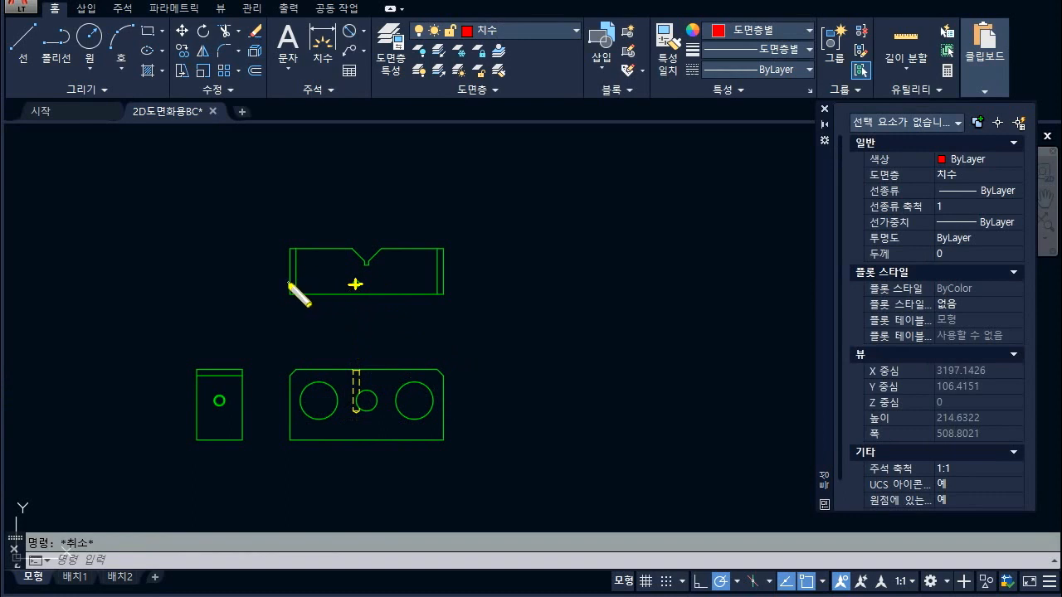
mouse_move(288, 295)
mouse_down()
mouse_move(311, 307)
mouse_move(353, 296)
mouse_up()
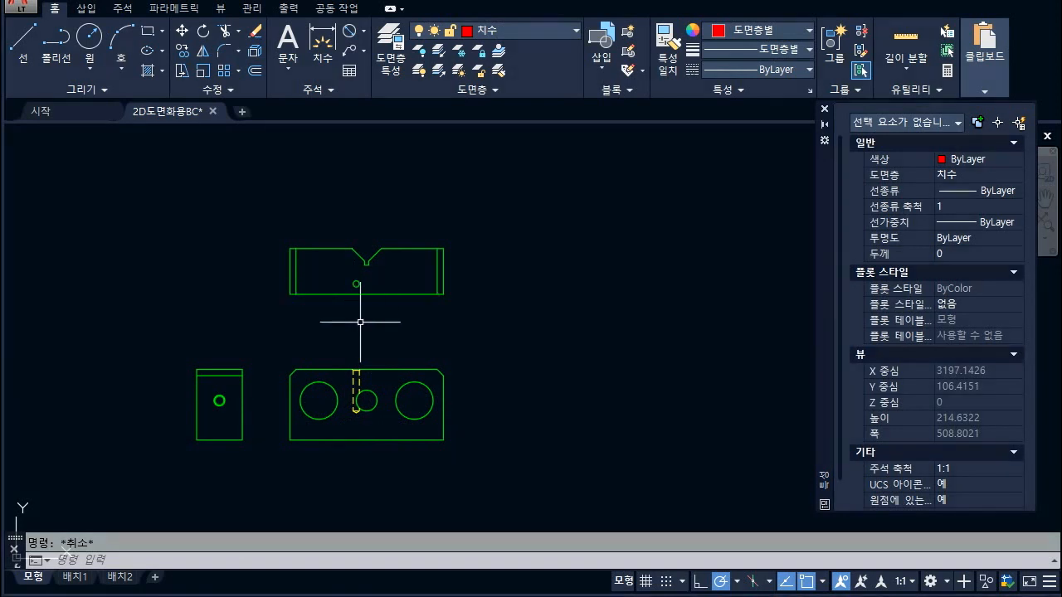
drag(351, 298, 368, 296)
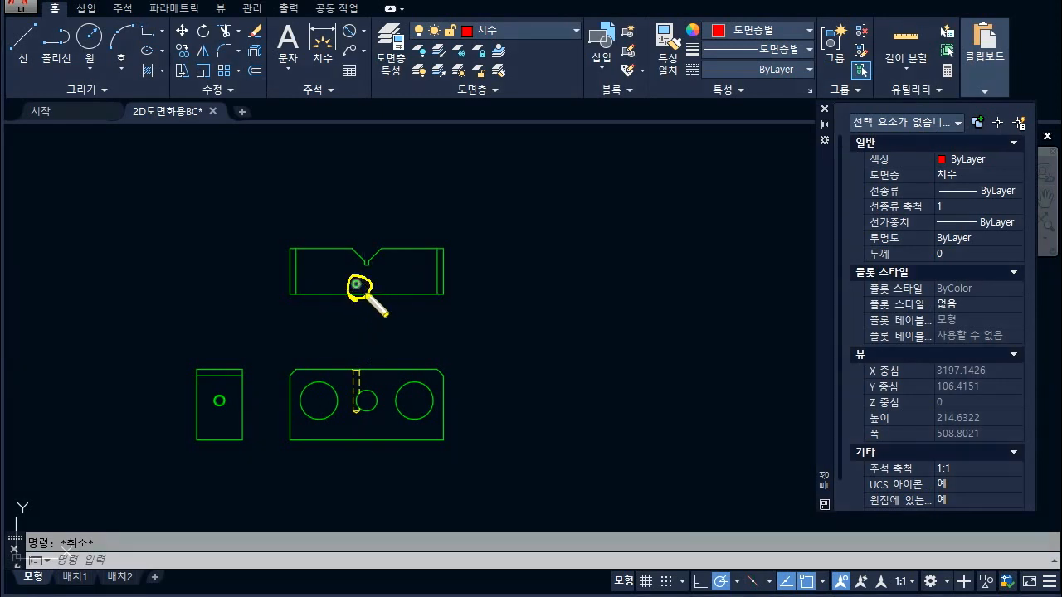
drag(357, 371, 359, 408)
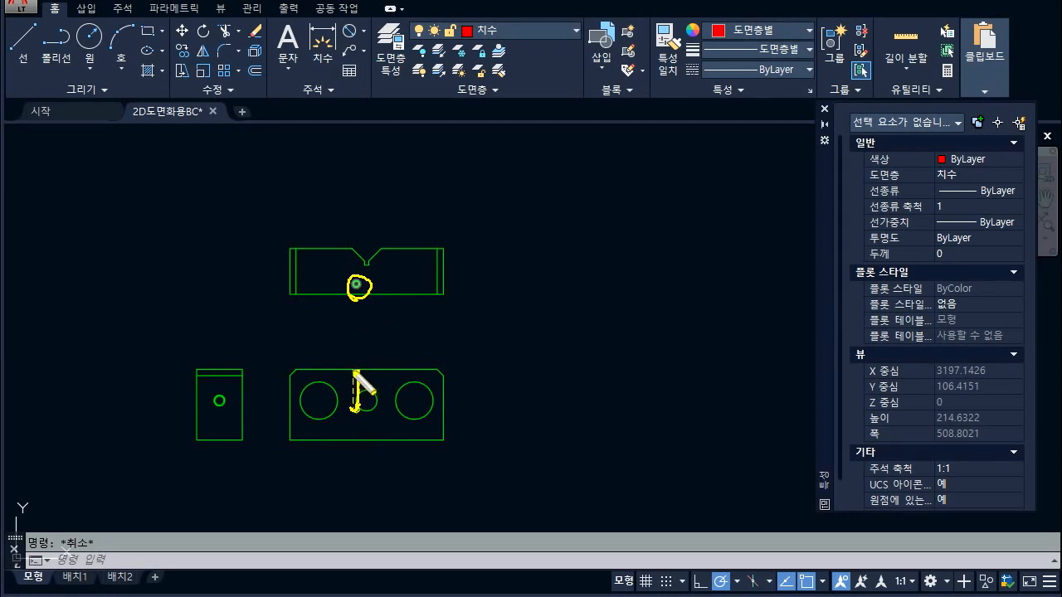
mouse_move(351, 419)
mouse_down()
mouse_move(358, 358)
mouse_move(362, 426)
mouse_up()
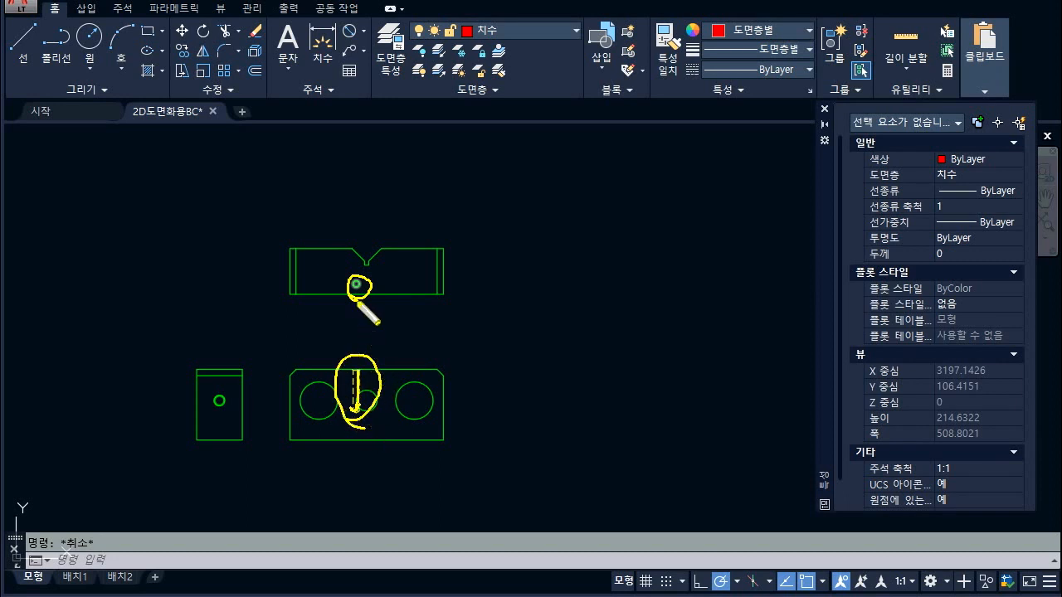
mouse_move(355, 284)
mouse_down()
mouse_move(365, 314)
mouse_move(406, 317)
mouse_up()
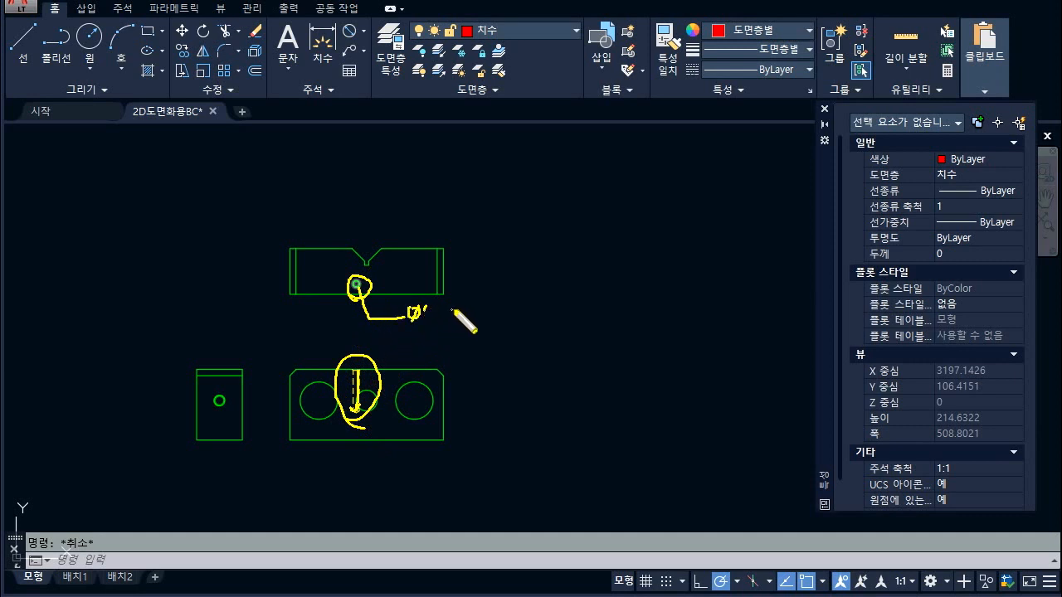
mouse_move(486, 308)
mouse_down()
mouse_move(517, 307)
mouse_move(398, 327)
mouse_move(538, 303)
mouse_move(402, 320)
mouse_up()
drag(355, 371, 358, 410)
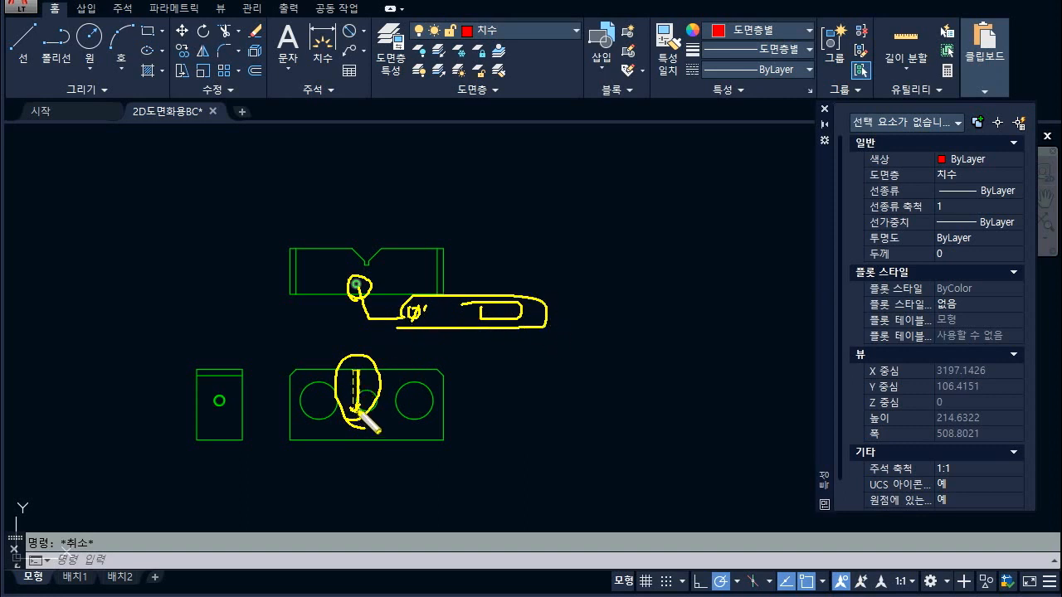
key(Escape)
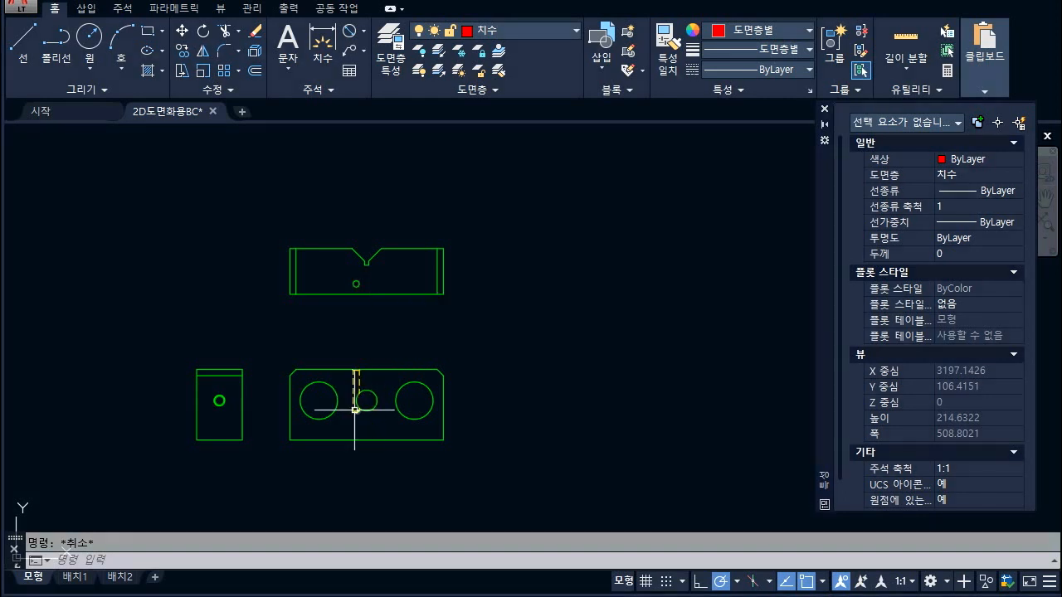
scroll(356, 410, up, 4)
key(ctrl+2)
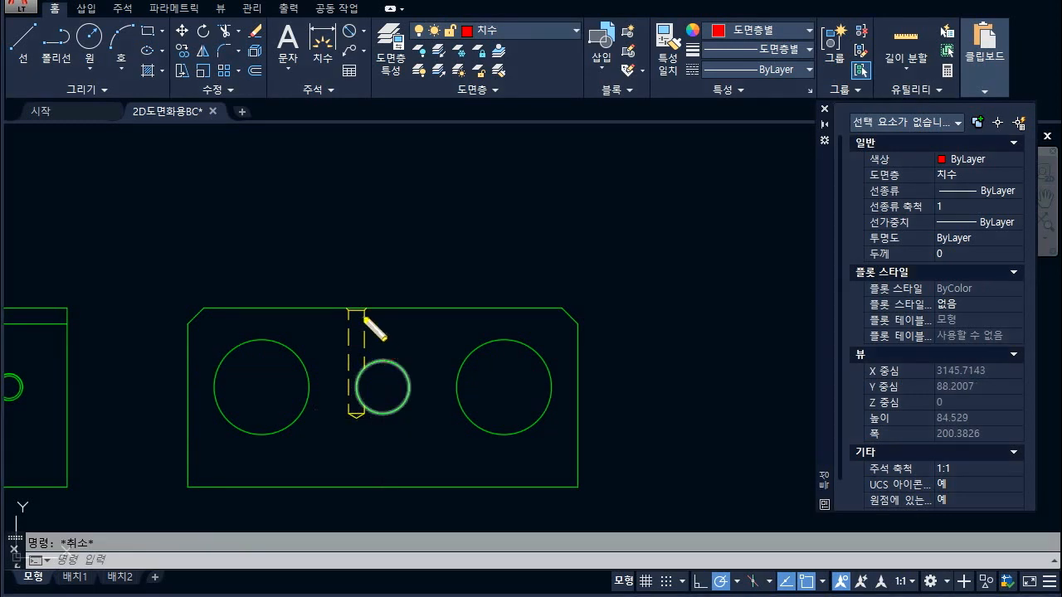
drag(353, 321, 358, 340)
drag(357, 375, 356, 406)
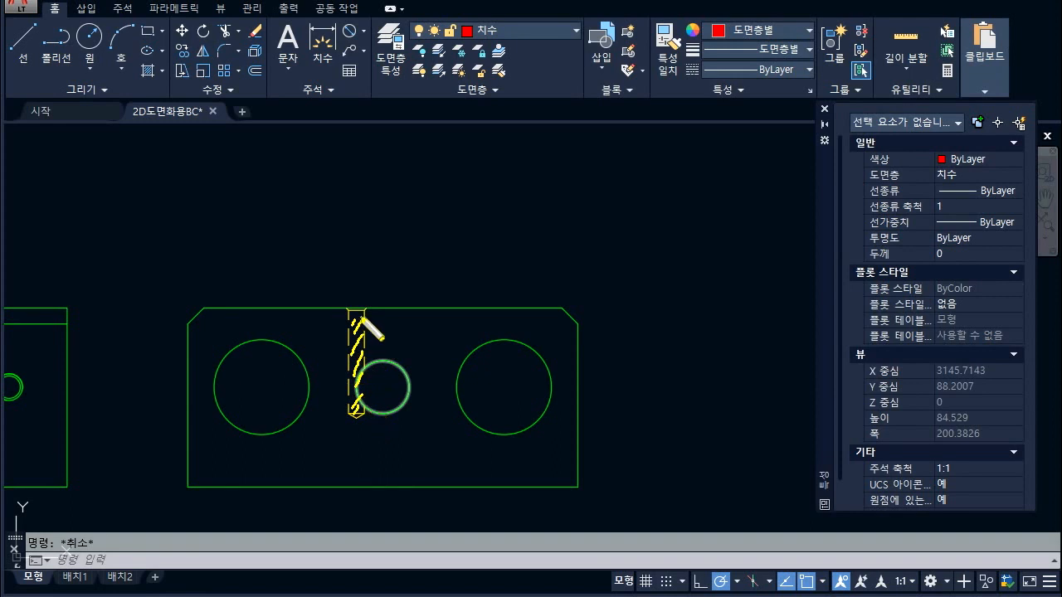
mouse_move(342, 298)
mouse_down()
mouse_move(354, 413)
mouse_move(398, 301)
mouse_move(384, 302)
mouse_up()
scroll(387, 375, down, 6)
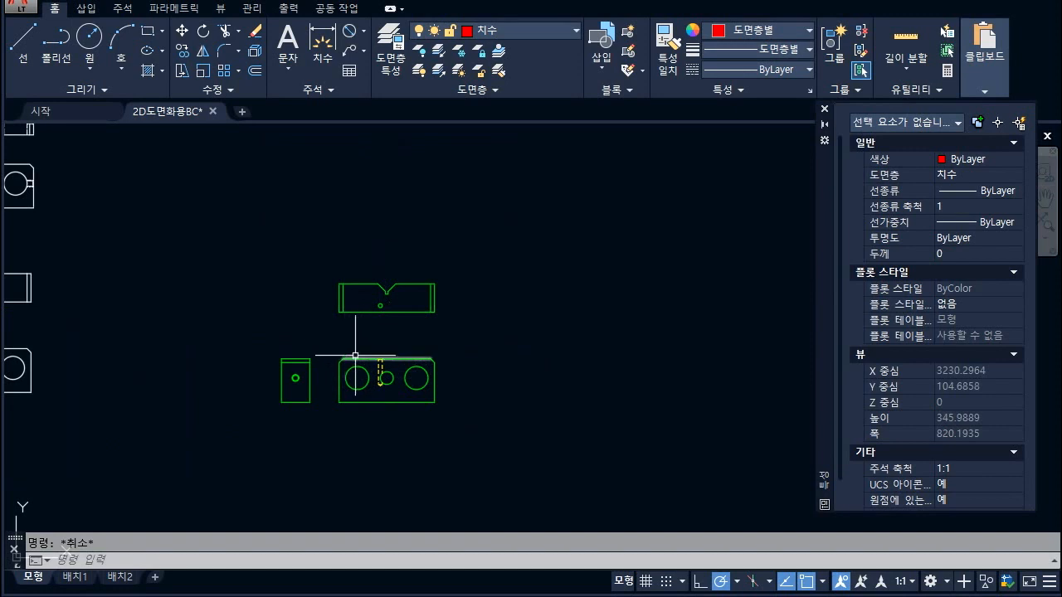
key(ctrl+2)
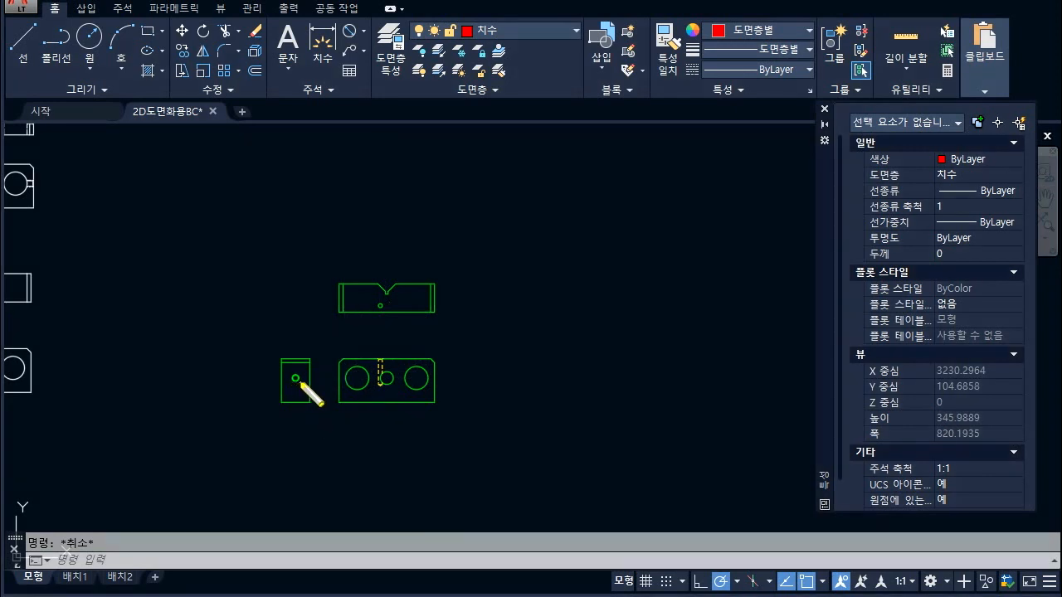
mouse_move(294, 379)
mouse_down()
mouse_move(305, 377)
mouse_move(296, 383)
mouse_up()
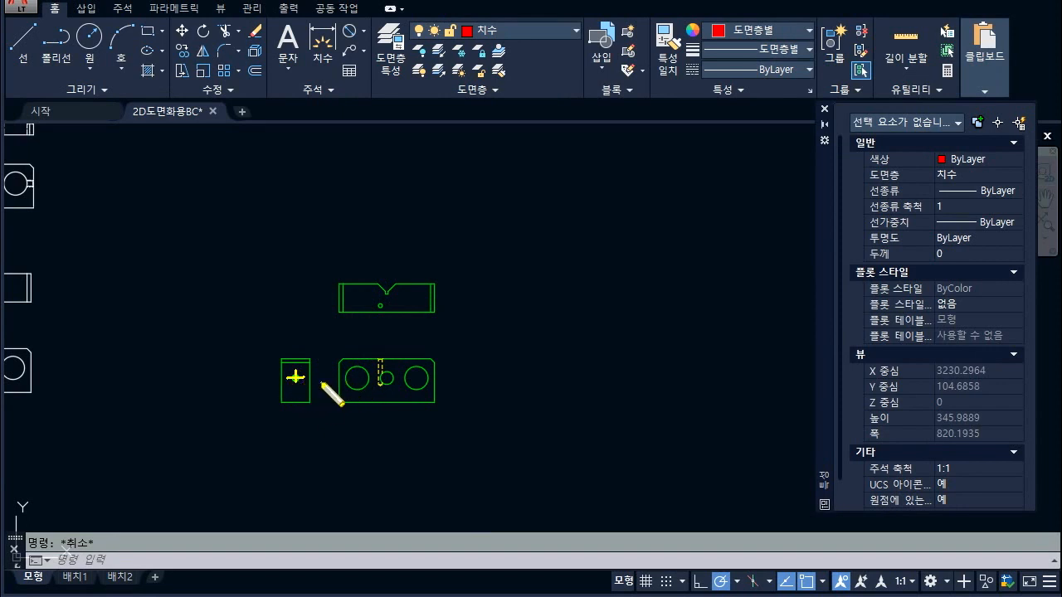
key(Escape)
scroll(301, 378, up, 4)
key(ctrl+2)
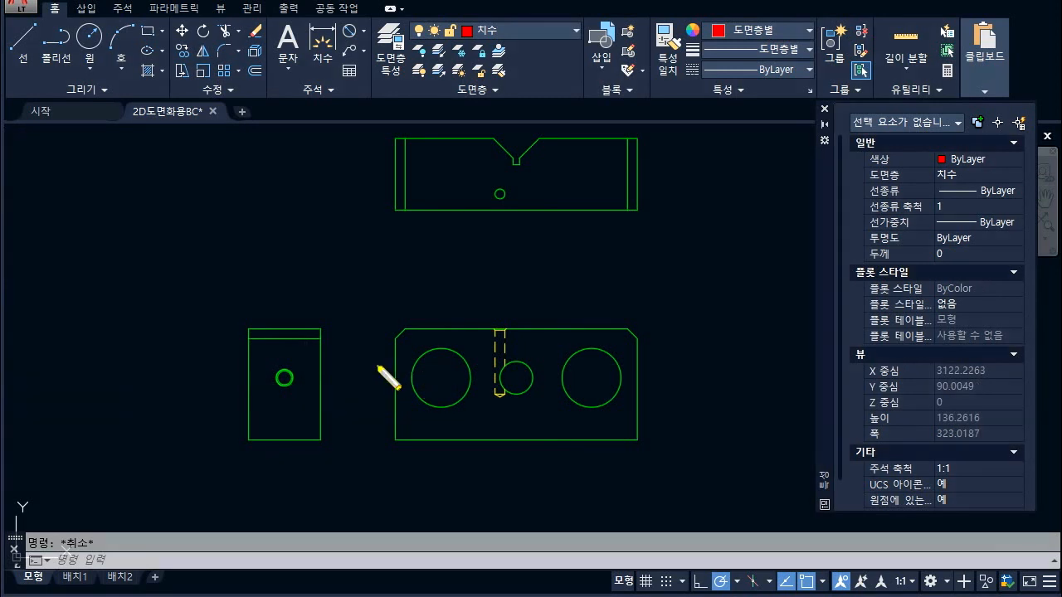
mouse_move(393, 367)
mouse_down()
mouse_move(409, 367)
mouse_move(412, 389)
mouse_up()
drag(394, 399, 415, 398)
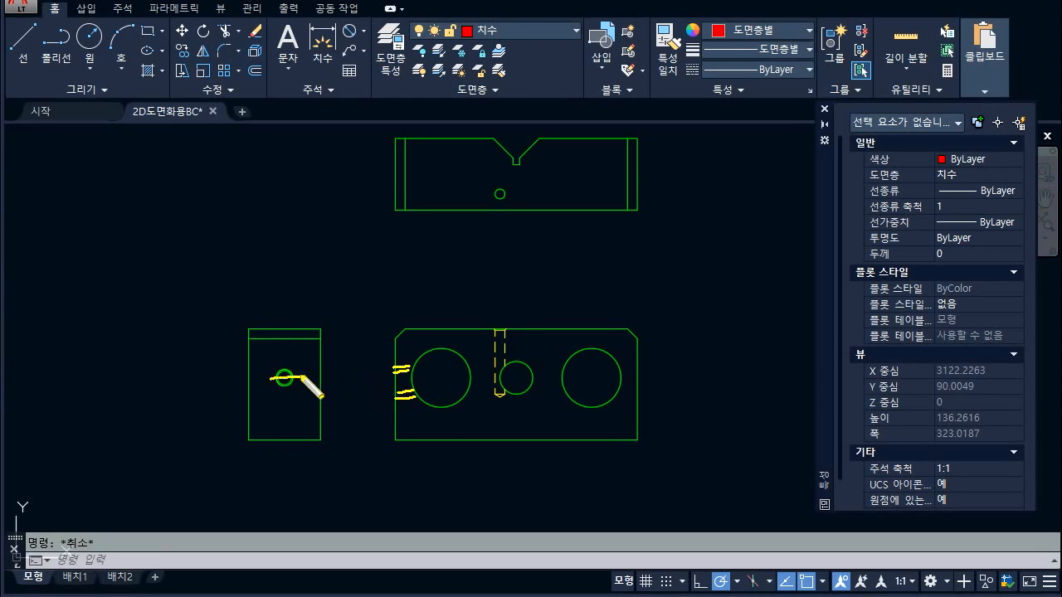
- Erase the full outer circle around the hole in the green side view, keeping the inner circle and the thread arc
scroll(285, 375, up, 8)
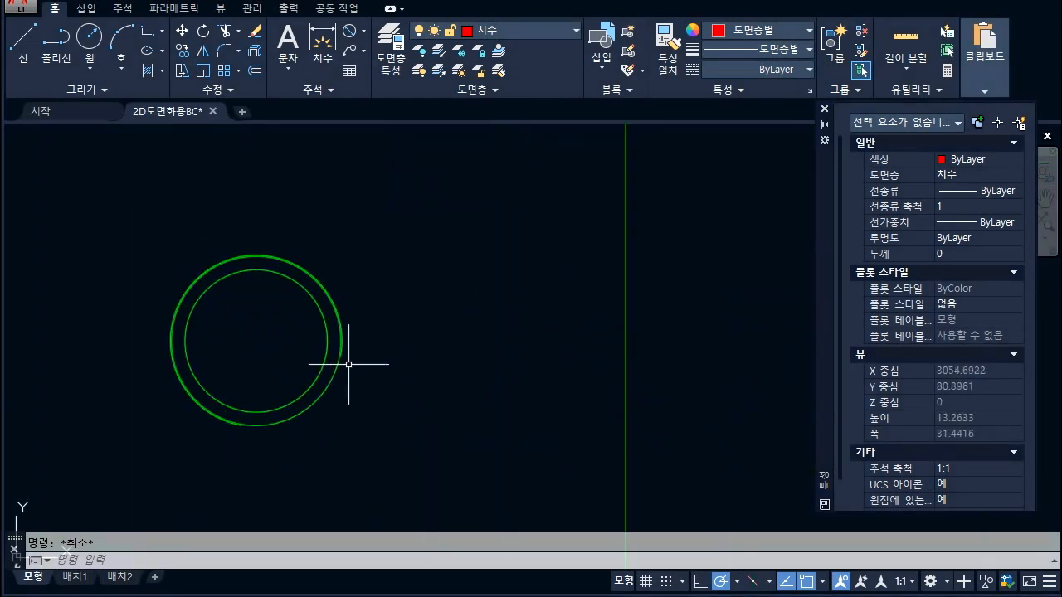
click(333, 376)
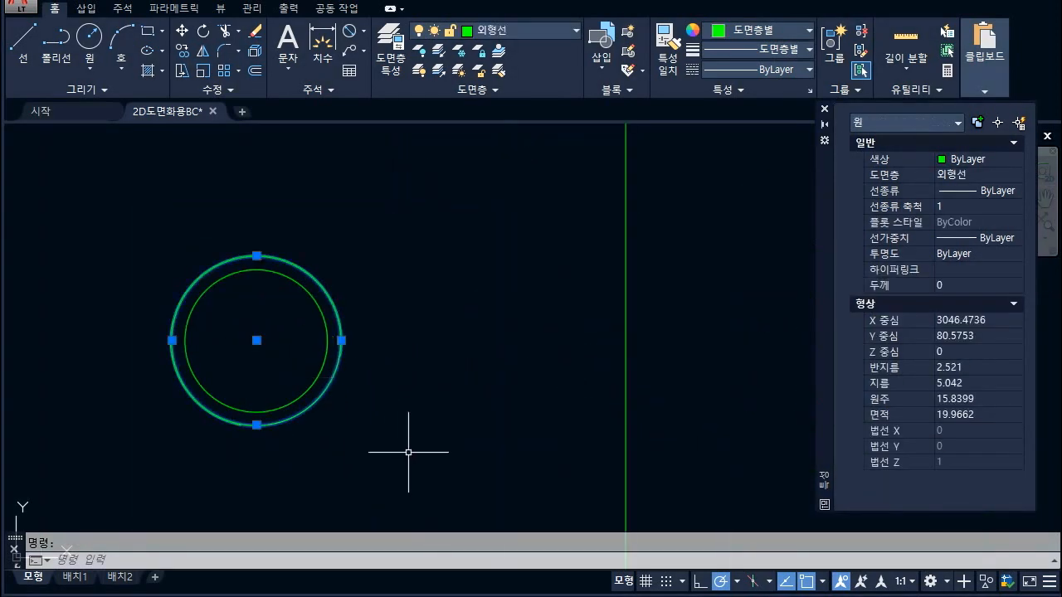
key(Escape)
- Assign the thread arc around the side view's hole to the 가는실선 layer
scroll(388, 418, down, 4)
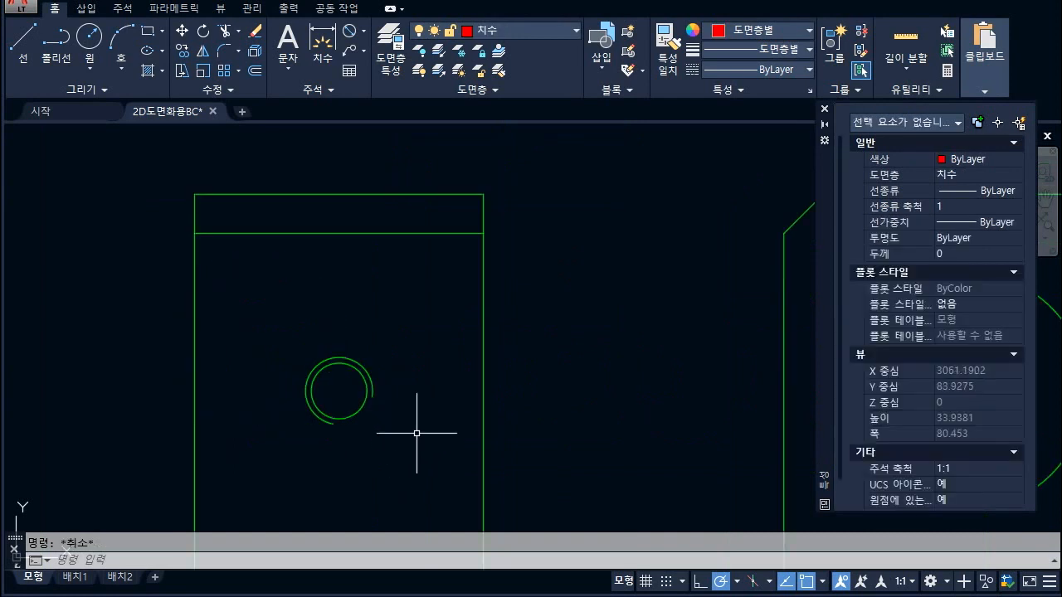
click(369, 373)
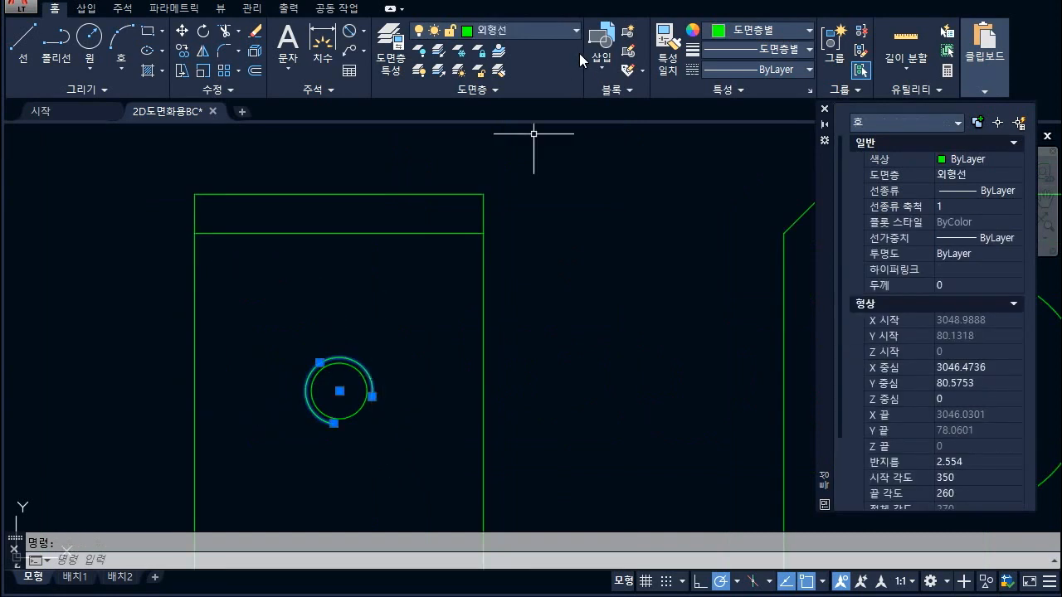
click(517, 32)
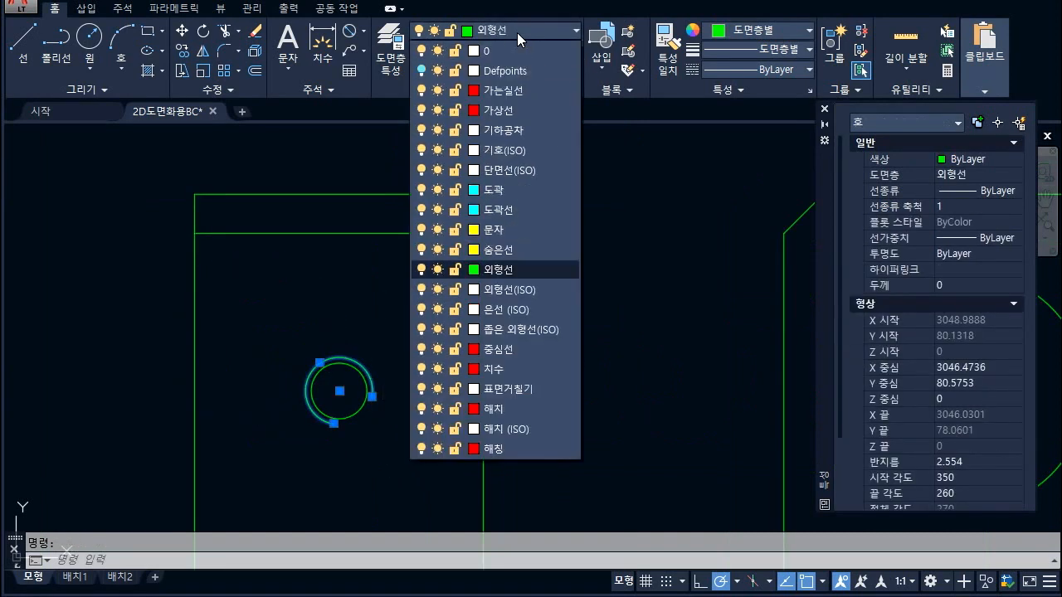
click(488, 93)
key(Escape)
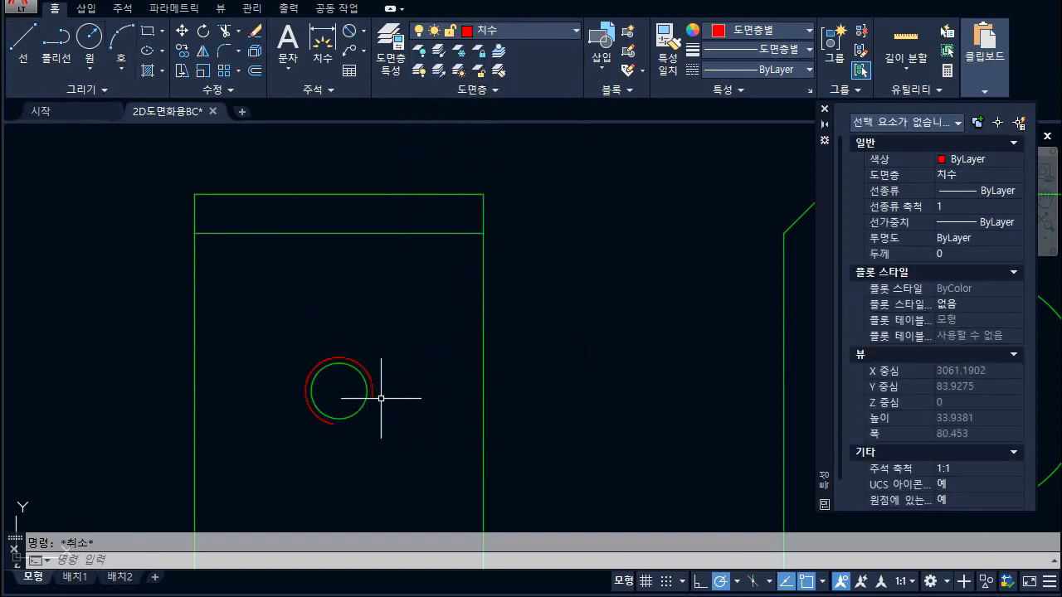
drag(281, 391, 395, 394)
drag(332, 338, 333, 431)
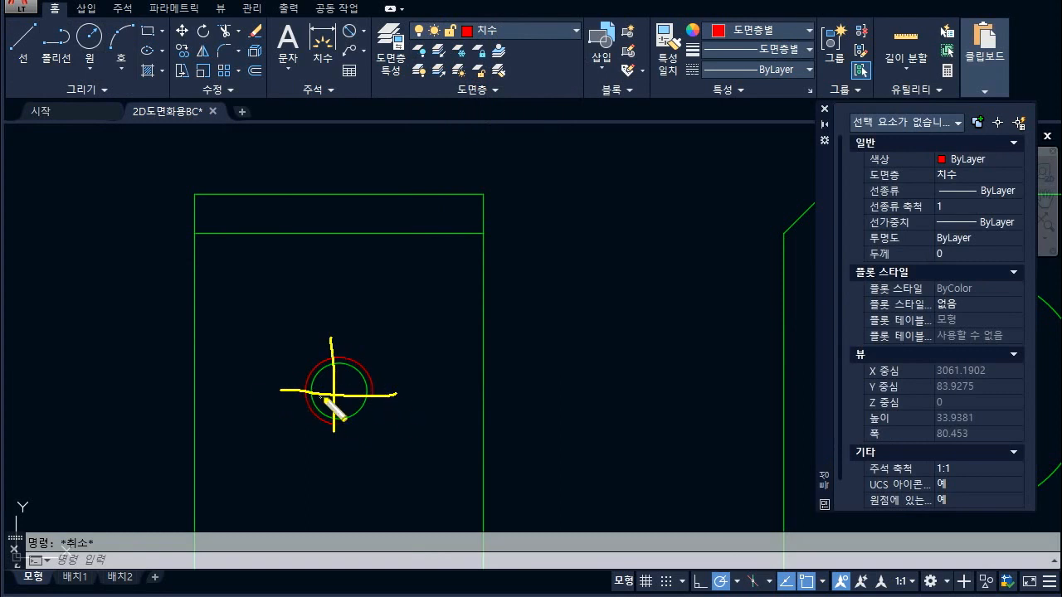
key(Escape)
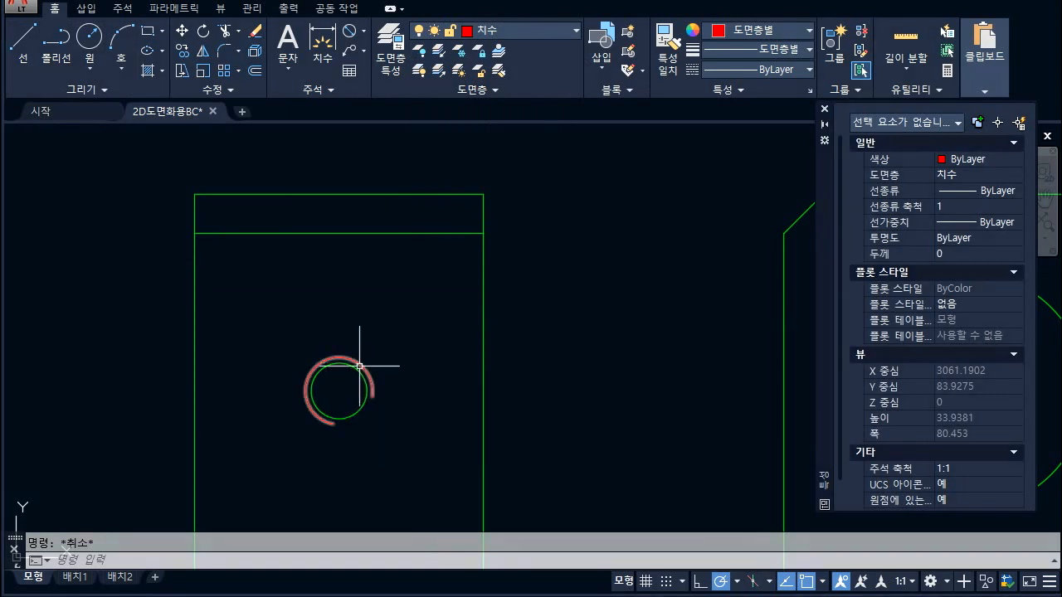
key(ctrl+2)
drag(330, 334, 329, 440)
drag(266, 388, 455, 378)
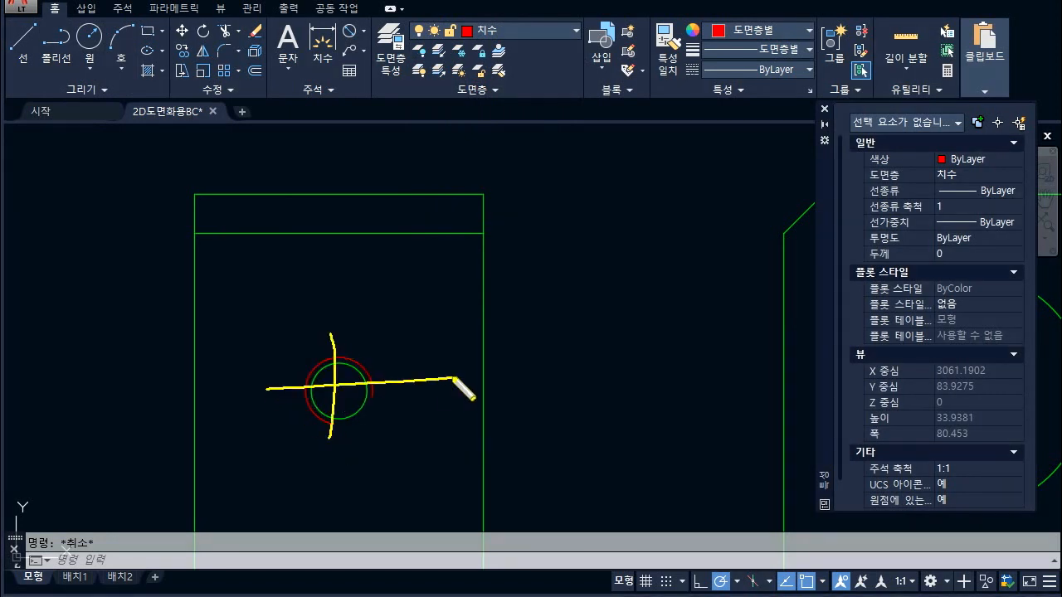
drag(355, 344, 351, 347)
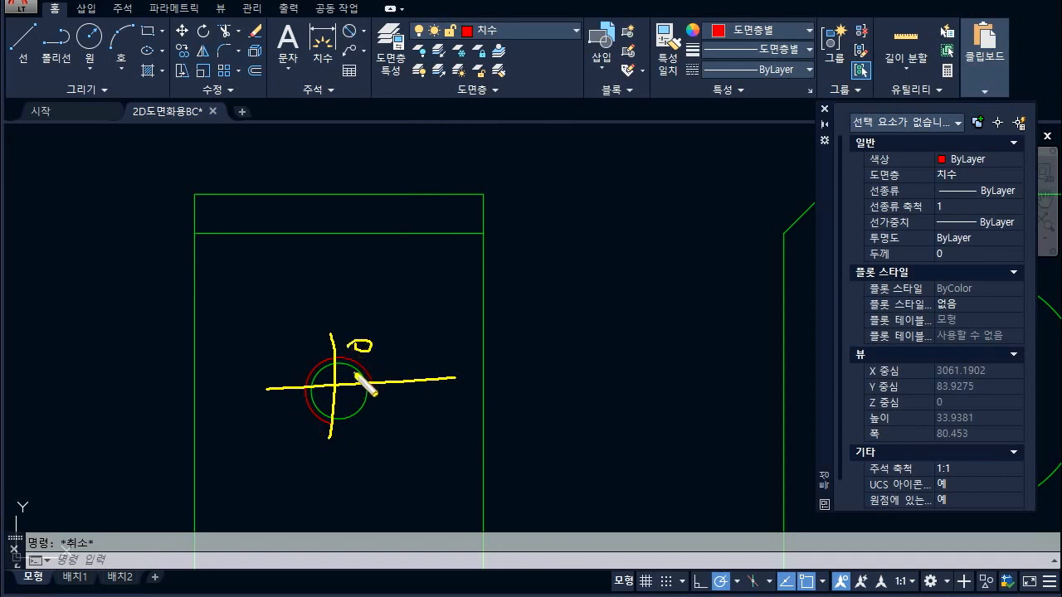
drag(375, 412, 340, 436)
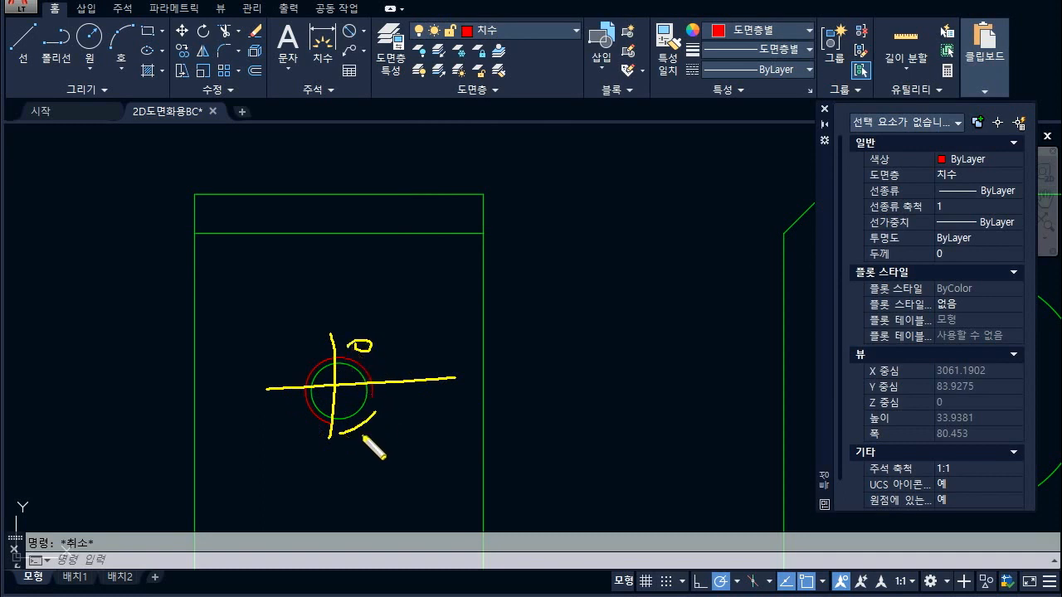
mouse_move(386, 384)
mouse_down()
mouse_move(365, 444)
mouse_move(389, 449)
mouse_up()
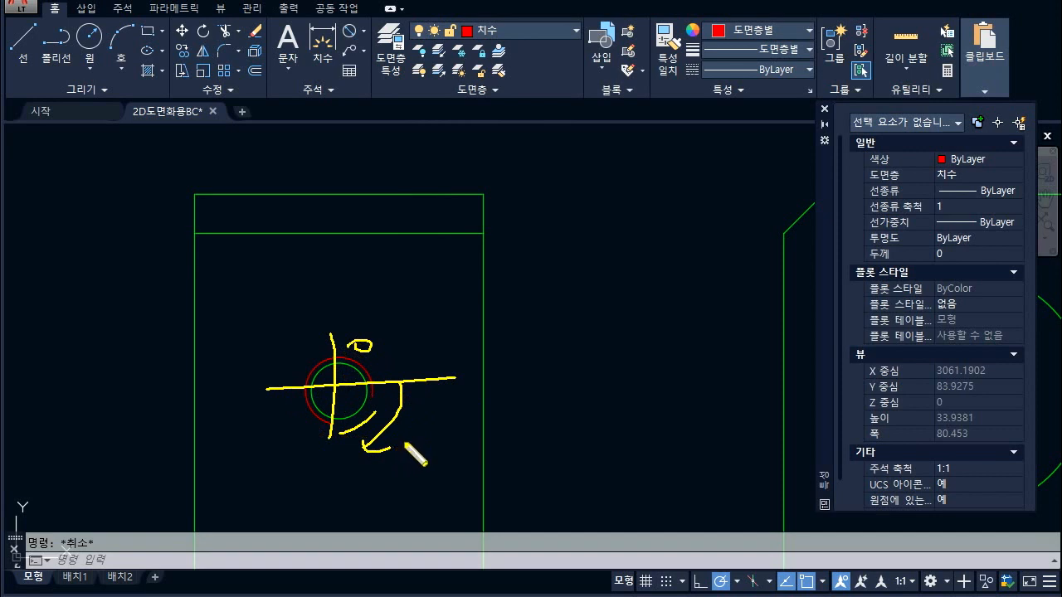
drag(403, 382, 312, 329)
key(Escape)
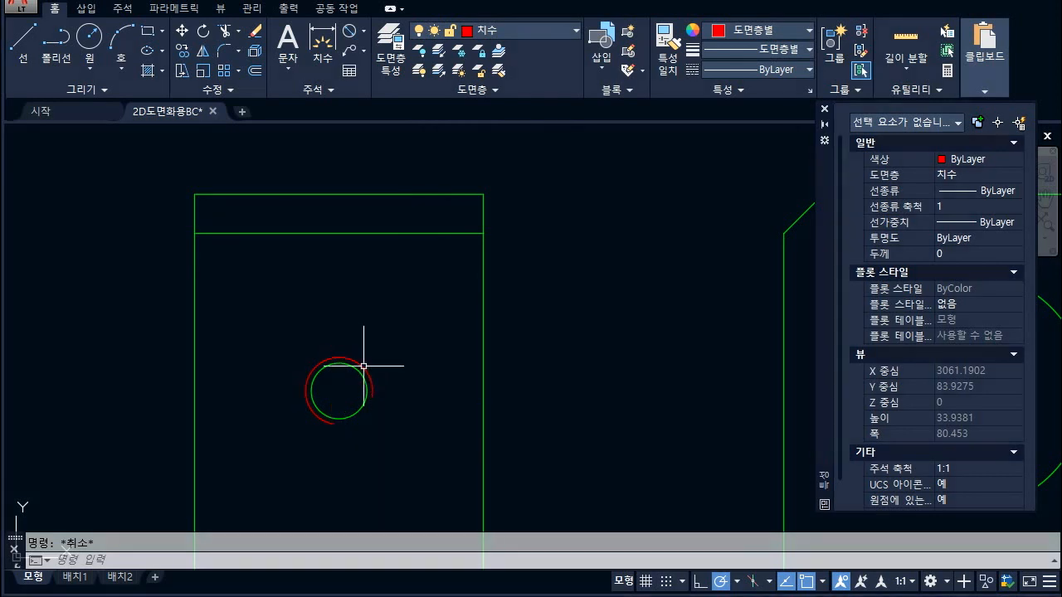
- Rotate the thread arc in the side view 90 degrees counterclockwise about the hole's centre
click(360, 363)
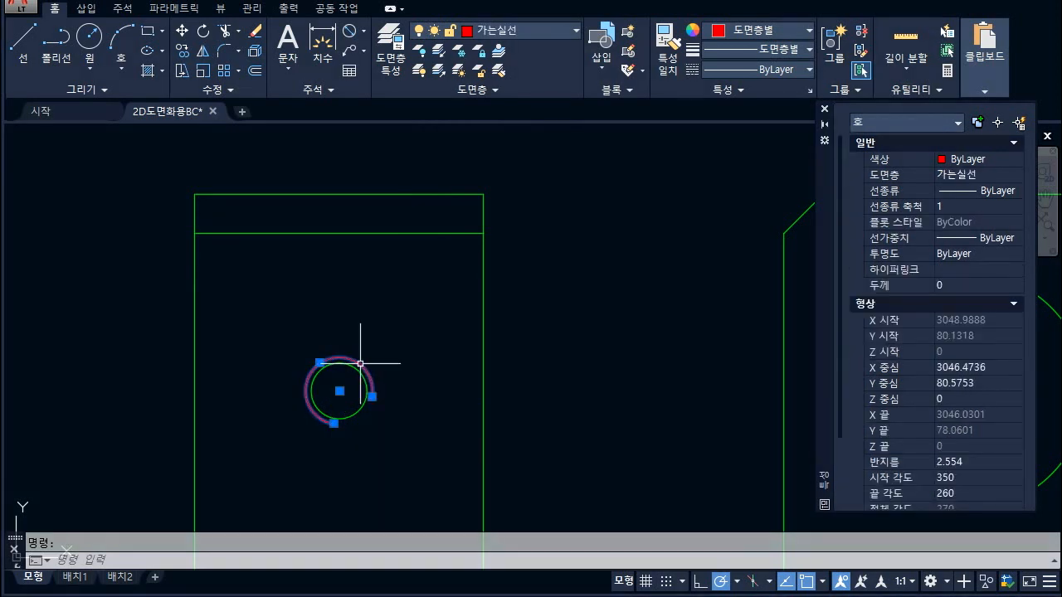
text(rota)
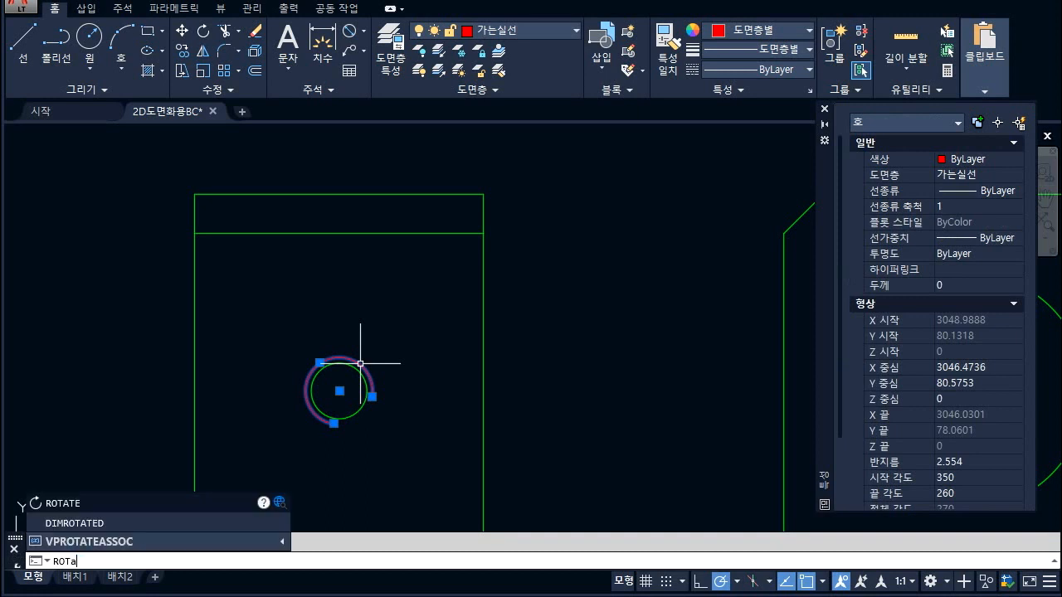
key(Return)
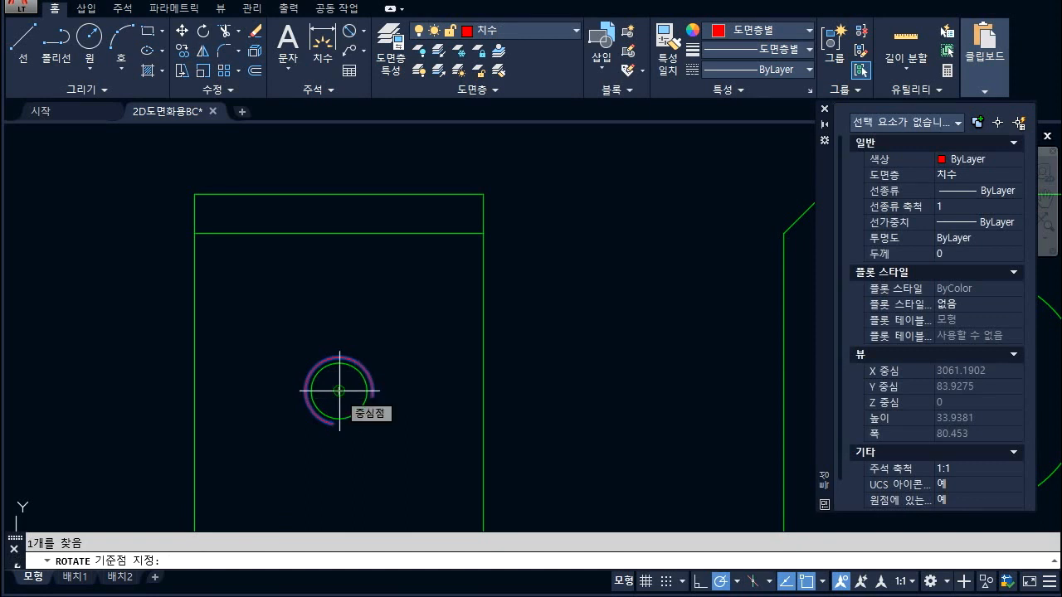
click(339, 391)
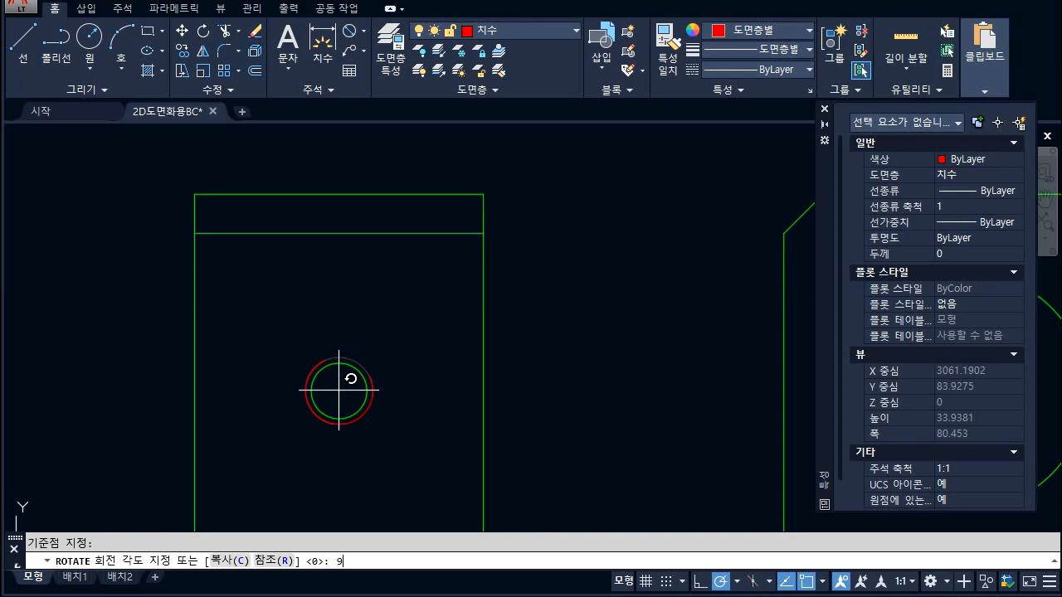
key(Escape)
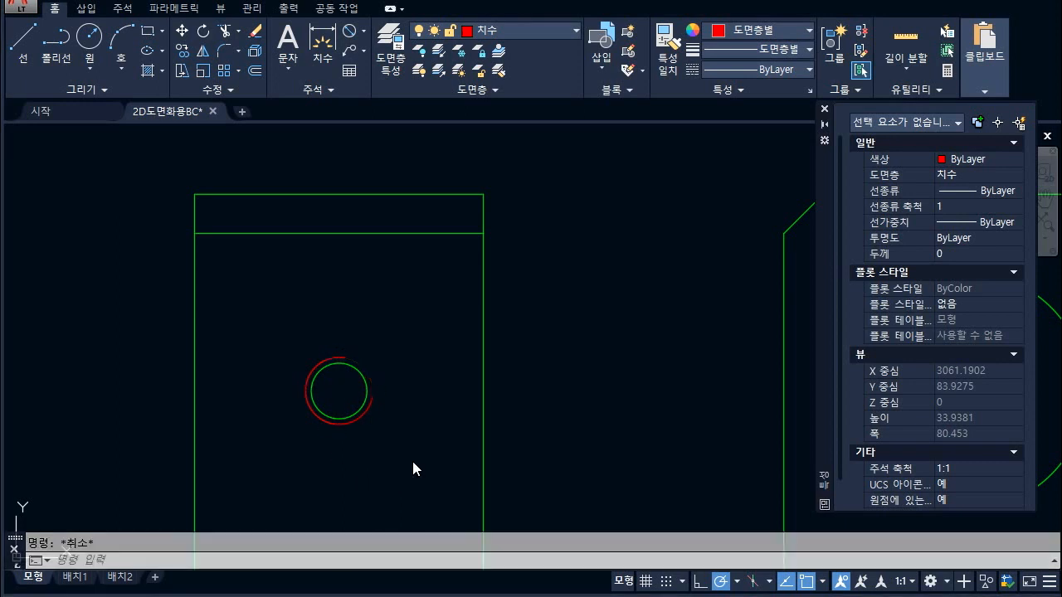
mouse_move(381, 389)
mouse_down()
mouse_move(337, 337)
mouse_move(400, 405)
mouse_move(433, 383)
mouse_up()
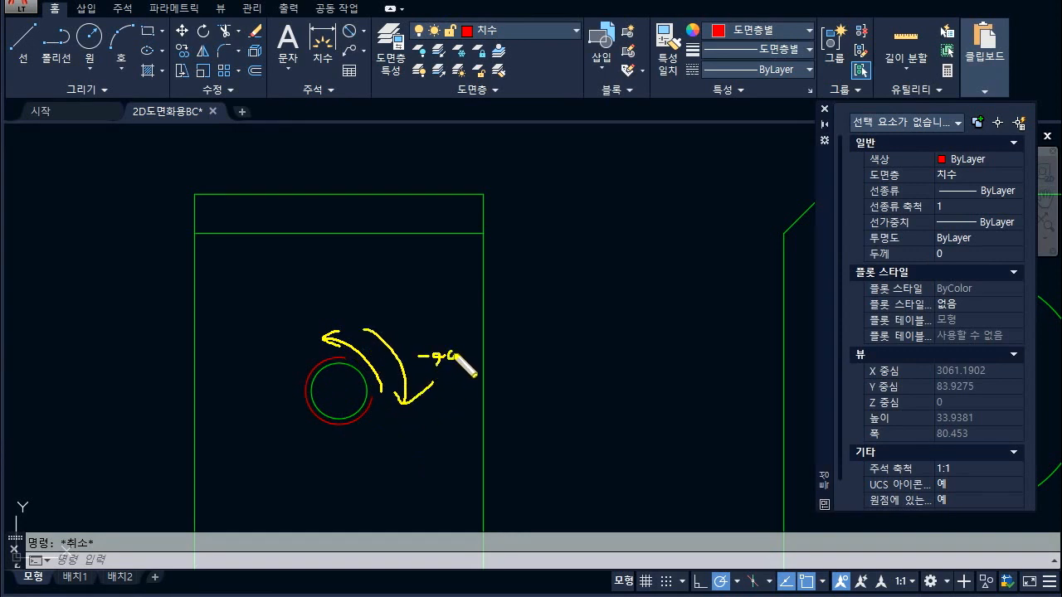
key(Escape)
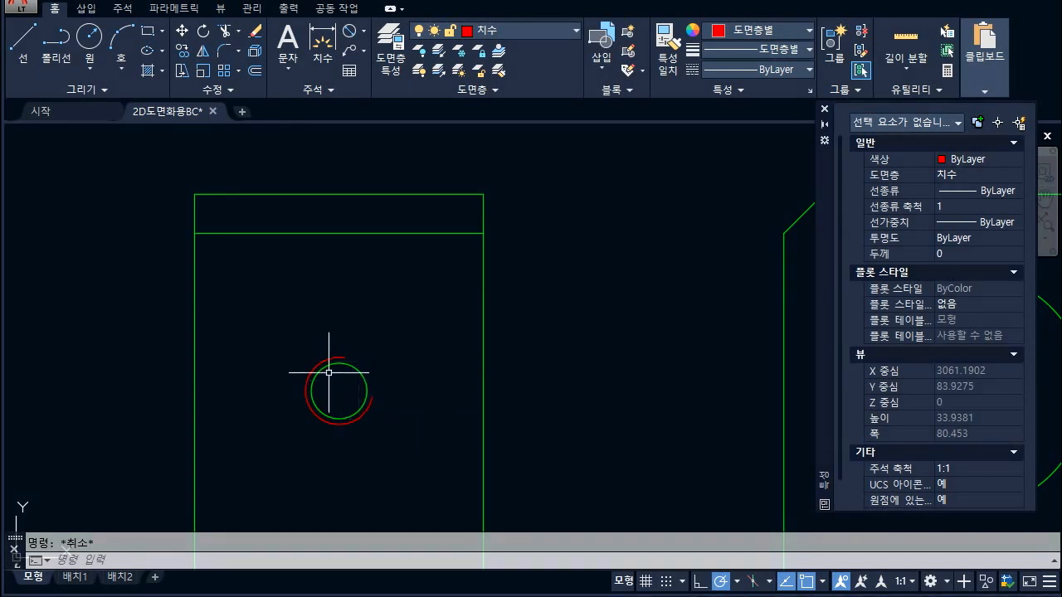
scroll(218, 332, down, 4)
key(ctrl+2)
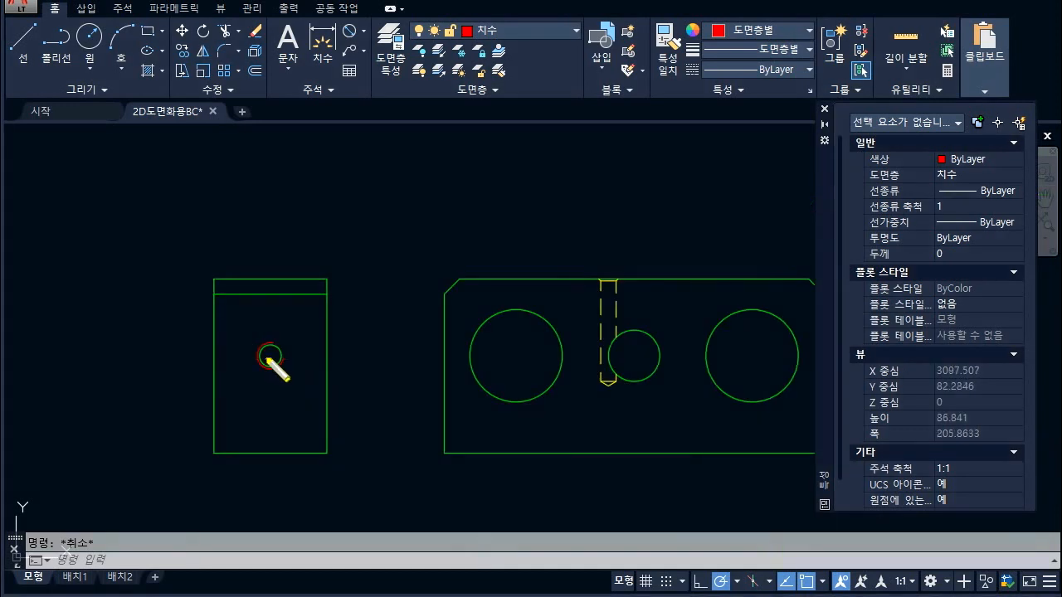
mouse_move(267, 358)
mouse_down()
mouse_move(370, 355)
mouse_move(368, 471)
mouse_up()
drag(329, 457, 388, 452)
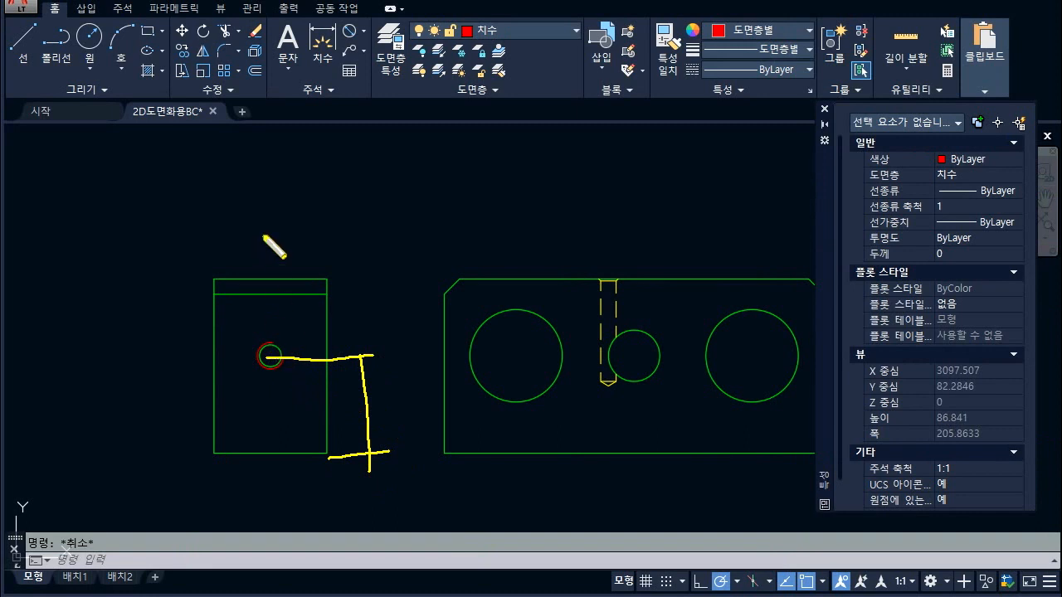
drag(263, 226, 263, 383)
drag(334, 218, 334, 292)
mouse_move(267, 254)
mouse_down()
mouse_move(333, 255)
mouse_move(324, 260)
mouse_up()
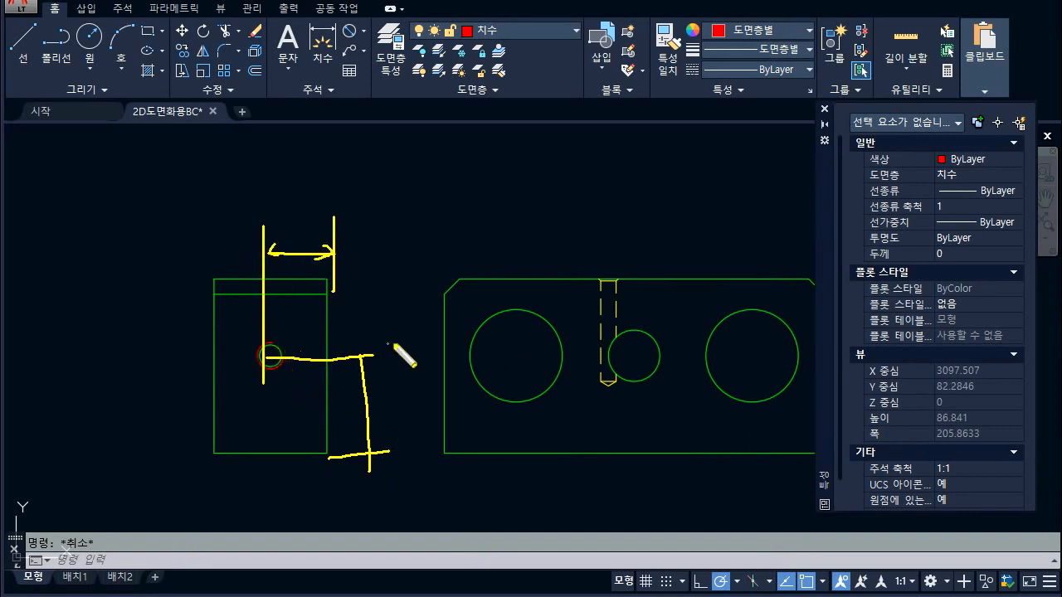
drag(447, 348, 472, 348)
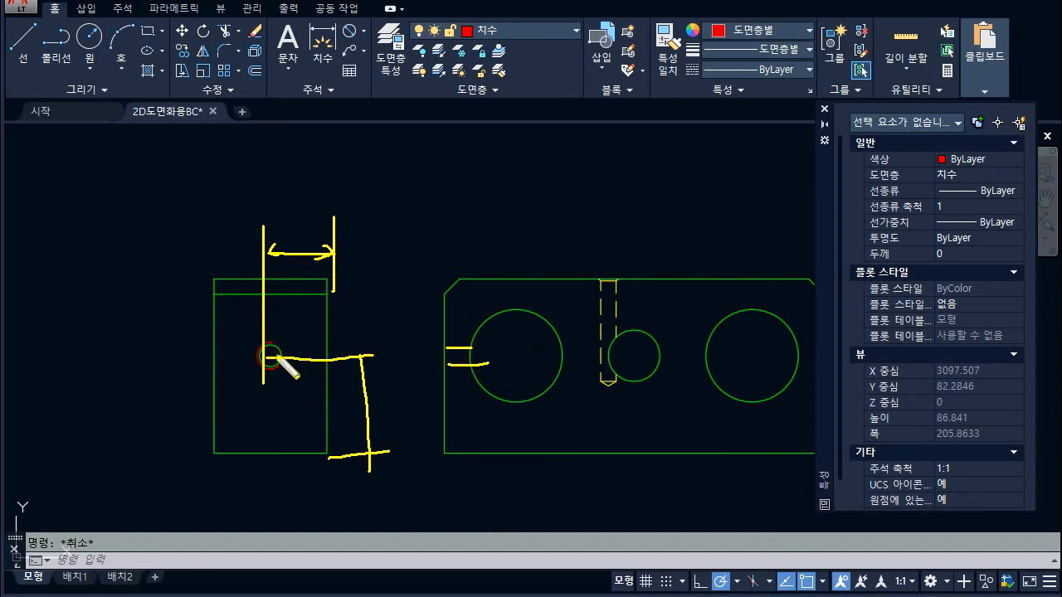
mouse_move(276, 357)
mouse_down()
mouse_move(370, 309)
mouse_move(407, 313)
mouse_up()
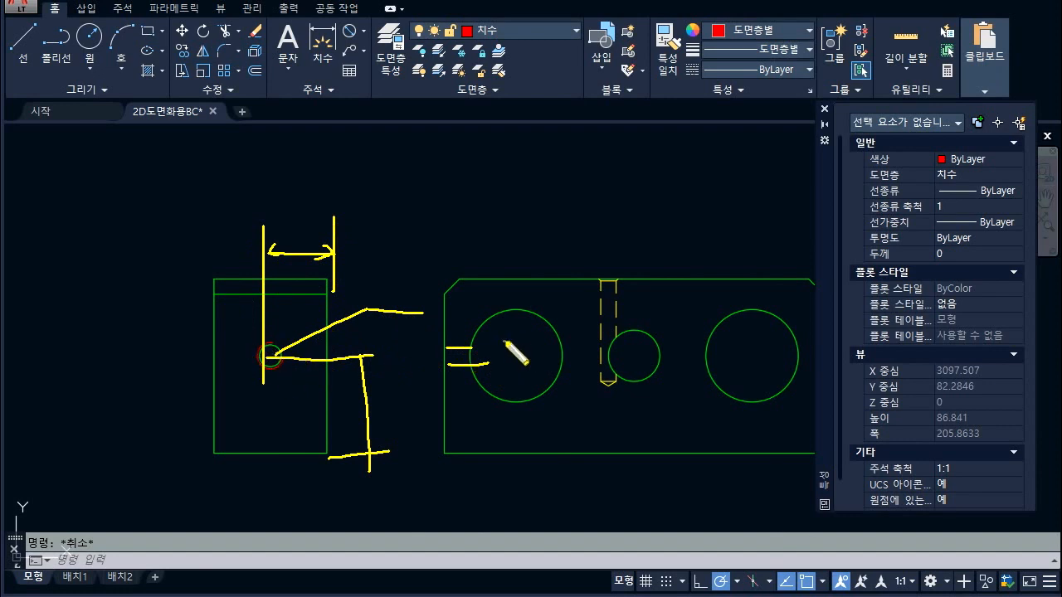
mouse_move(446, 350)
mouse_down()
mouse_move(831, 358)
mouse_move(822, 371)
mouse_up()
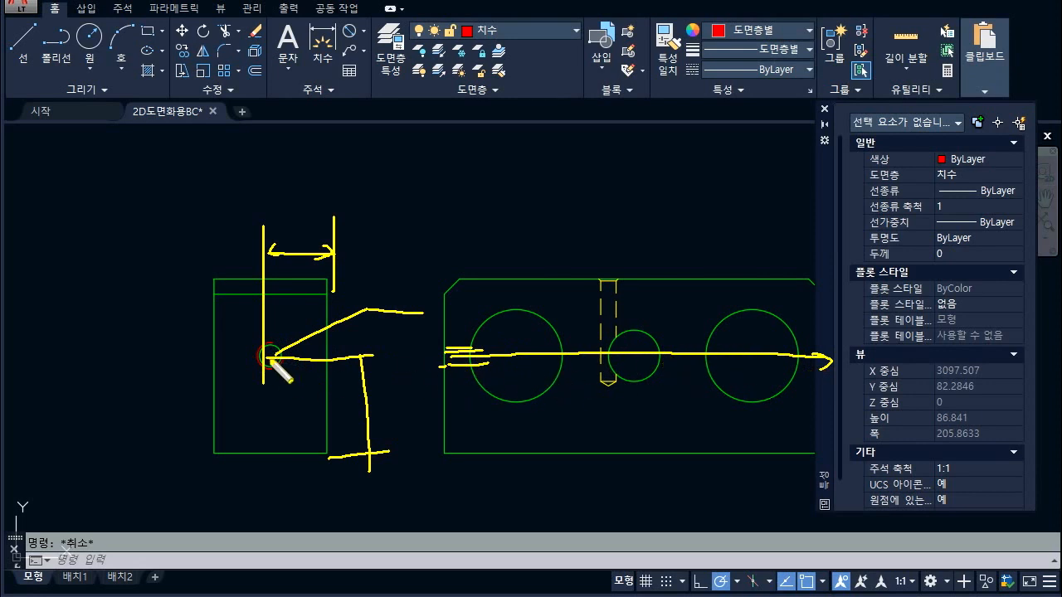
key(Escape)
- Copy the hidden lines of both end holes in the white two-circle view, using the outline's lower-left corner as base point
scroll(237, 307, down, 4)
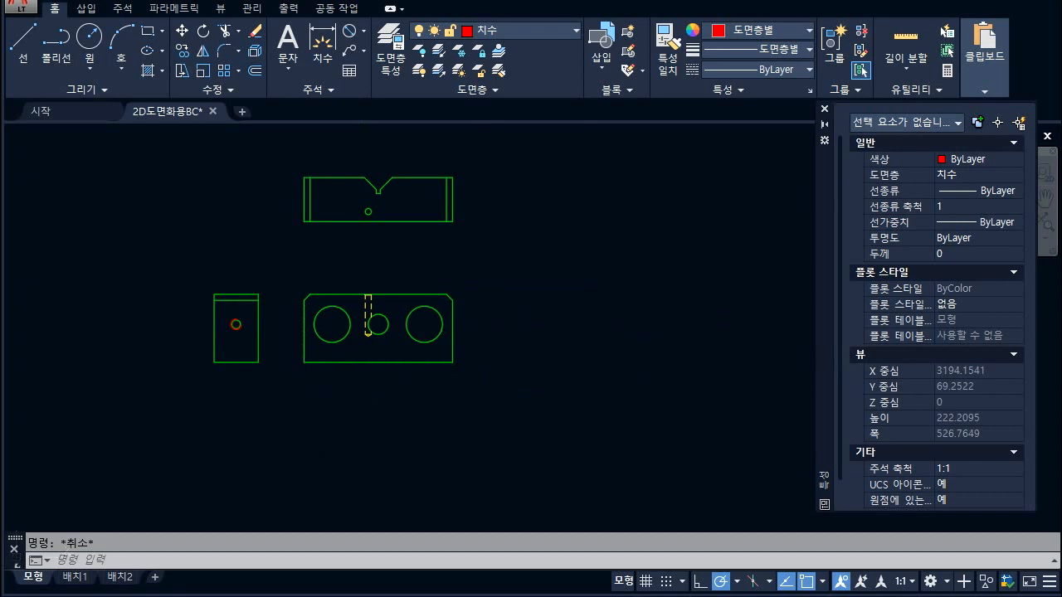
scroll(472, 369, down, 4)
scroll(204, 257, up, 8)
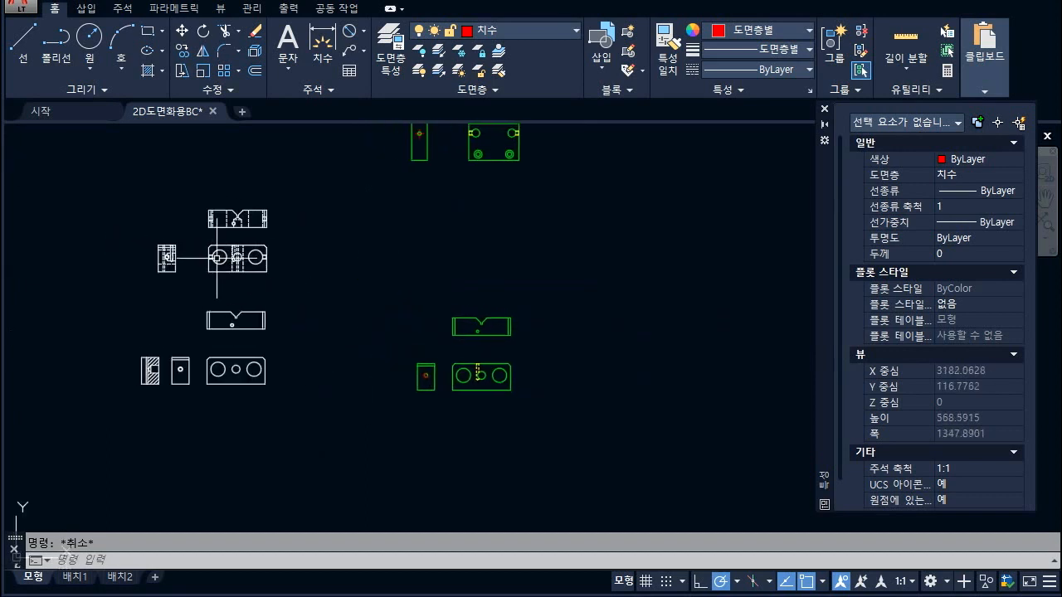
click(167, 262)
click(252, 292)
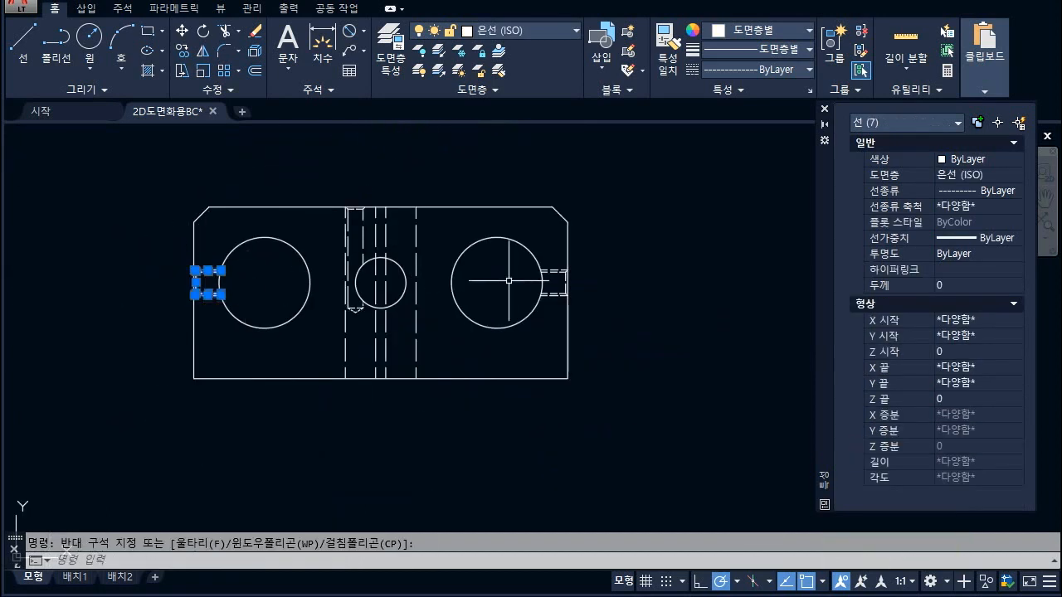
click(514, 260)
click(603, 300)
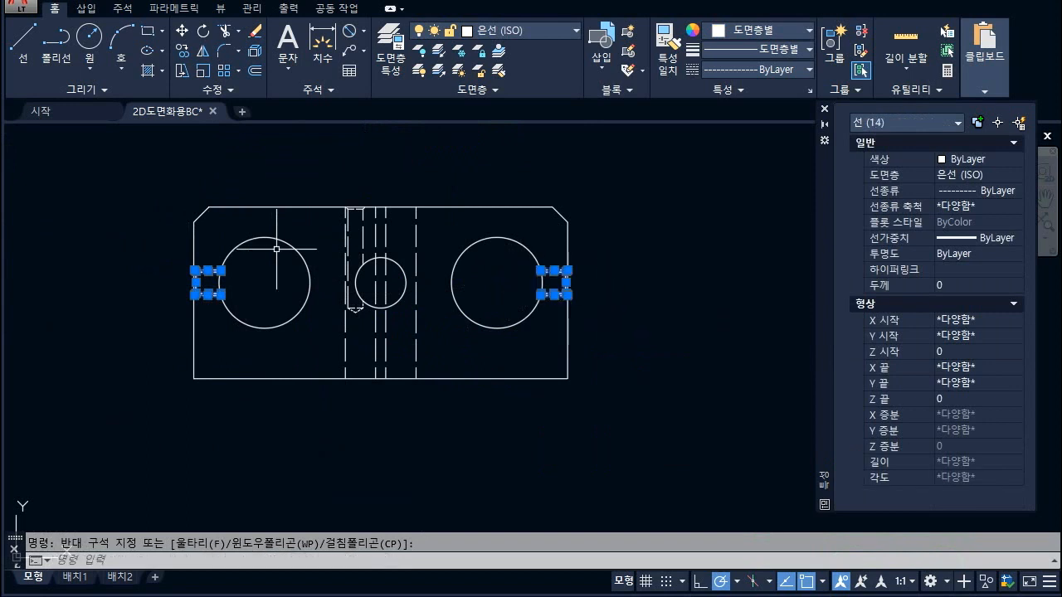
right_click(89, 176)
mouse_move(118, 222)
click(282, 263)
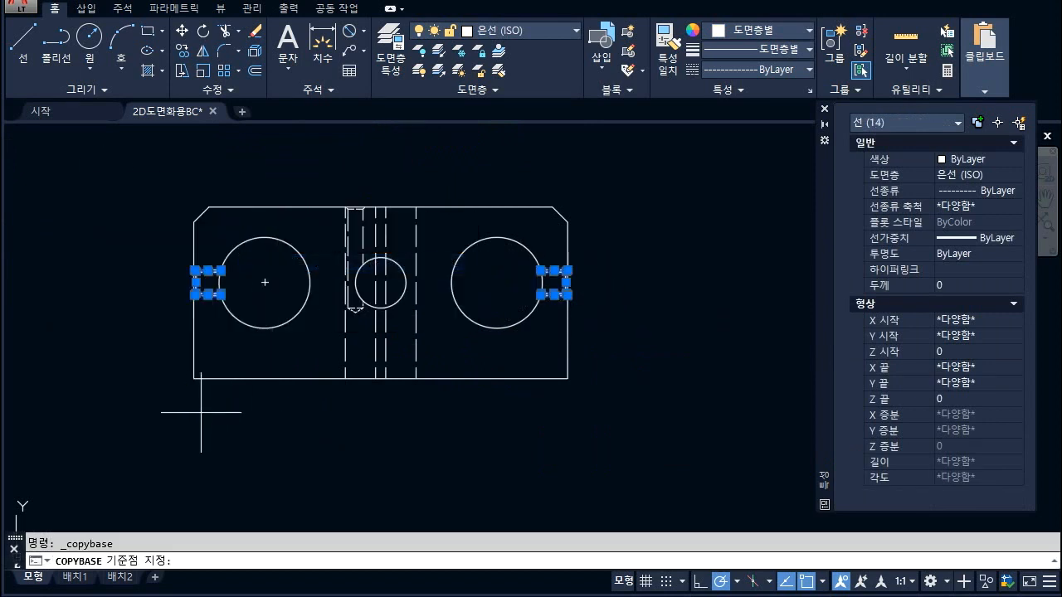
click(190, 369)
- Paste the copied end-hole lines into the matching green view, aligned to its lower-left outline corner
scroll(121, 232, down, 6)
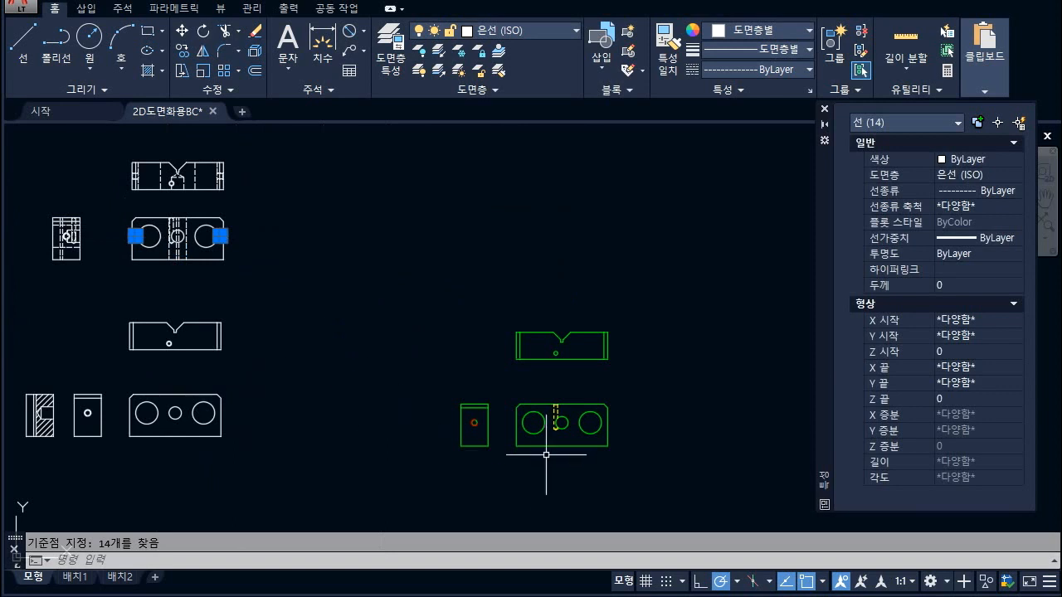
key(ctrl+v)
key(Escape)
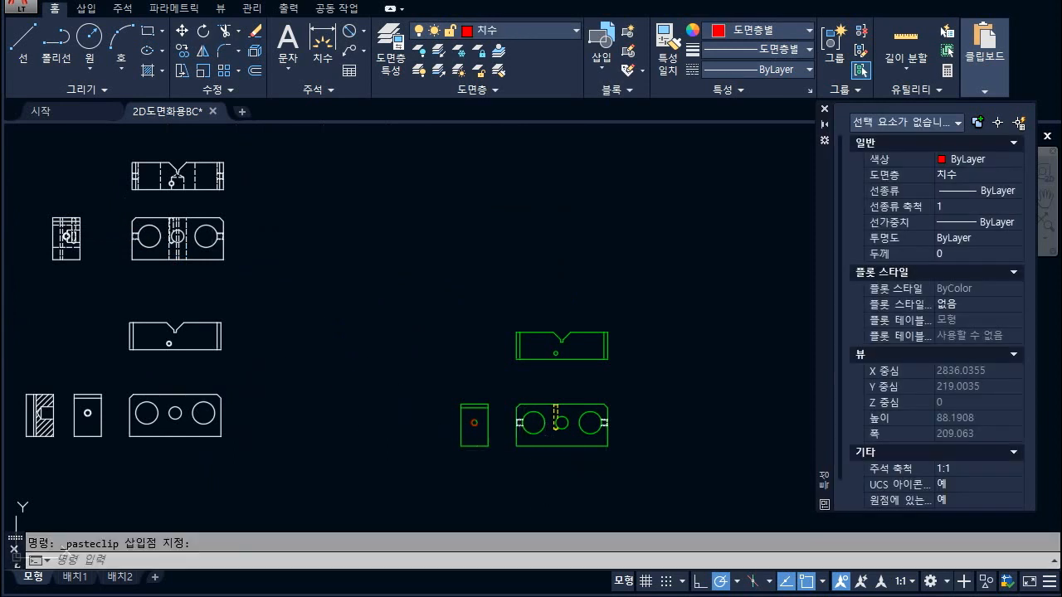
- Assign the pasted lines of both end holes in the green view to the 숨은선 layer
scroll(599, 439, up, 4)
click(246, 350)
click(304, 394)
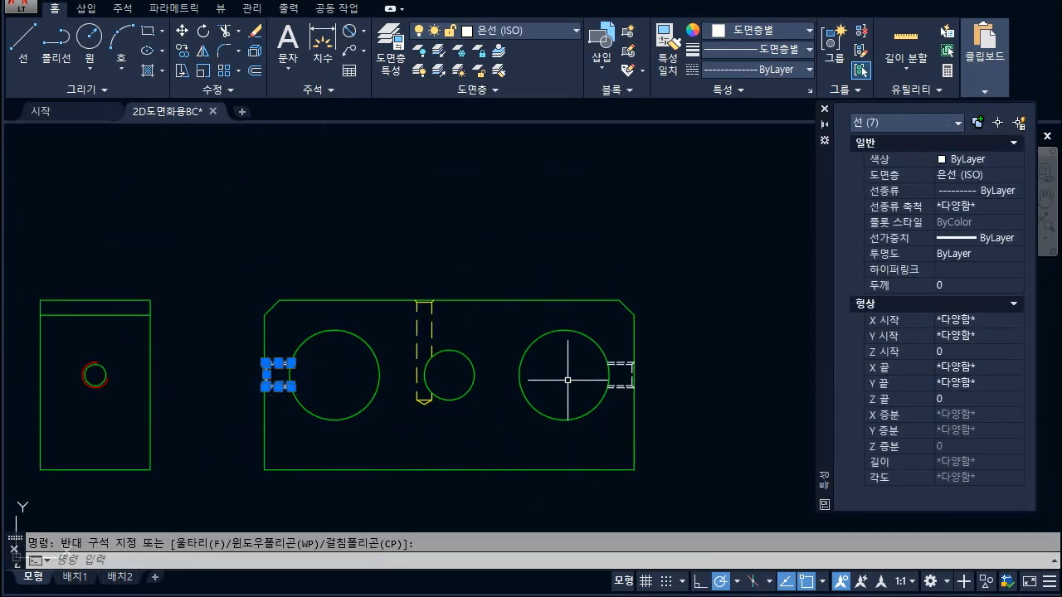
click(571, 357)
click(674, 383)
click(490, 30)
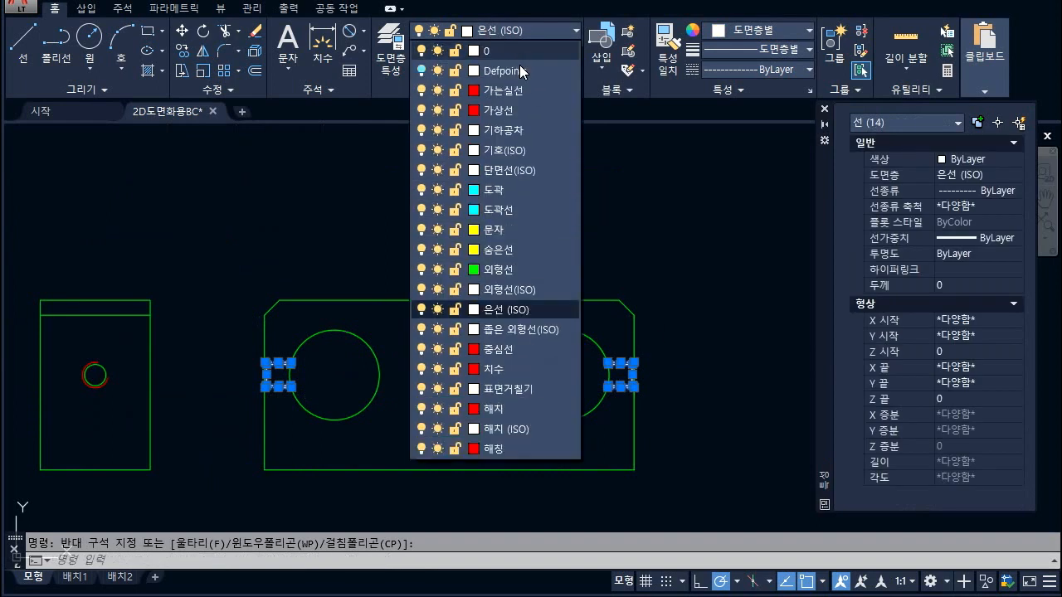
click(489, 247)
key(Escape)
- Give the hidden lines of both end holes in the green two-circle view one common linetype scale
click(248, 355)
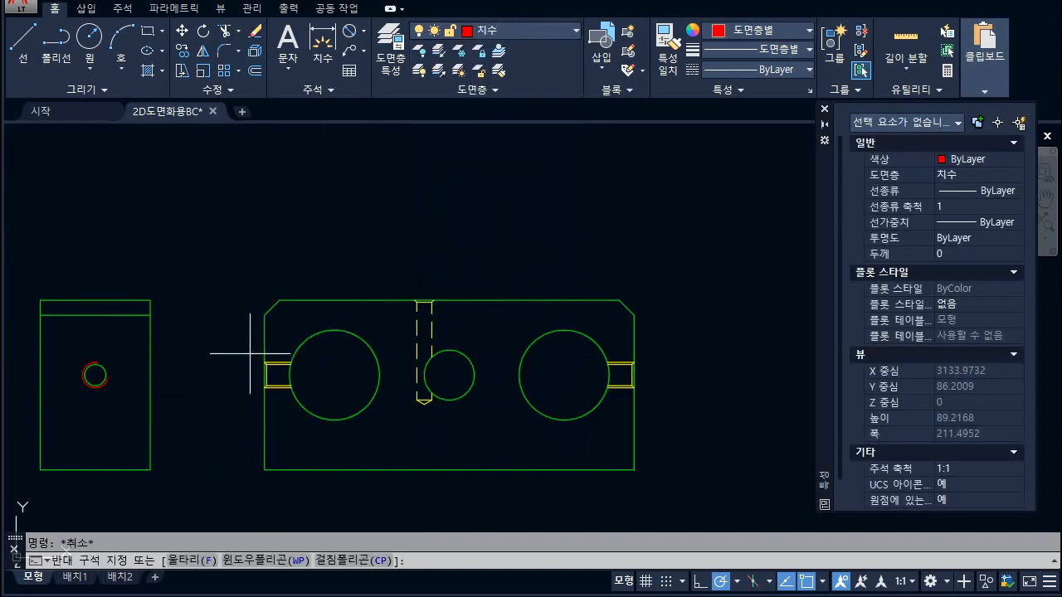
click(300, 388)
click(587, 354)
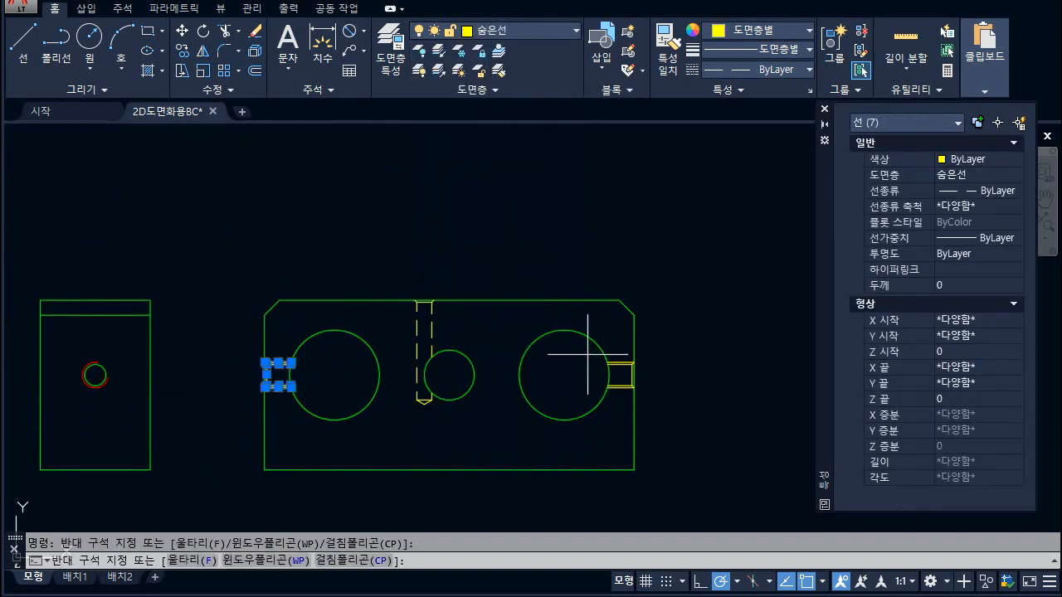
click(652, 390)
click(958, 206)
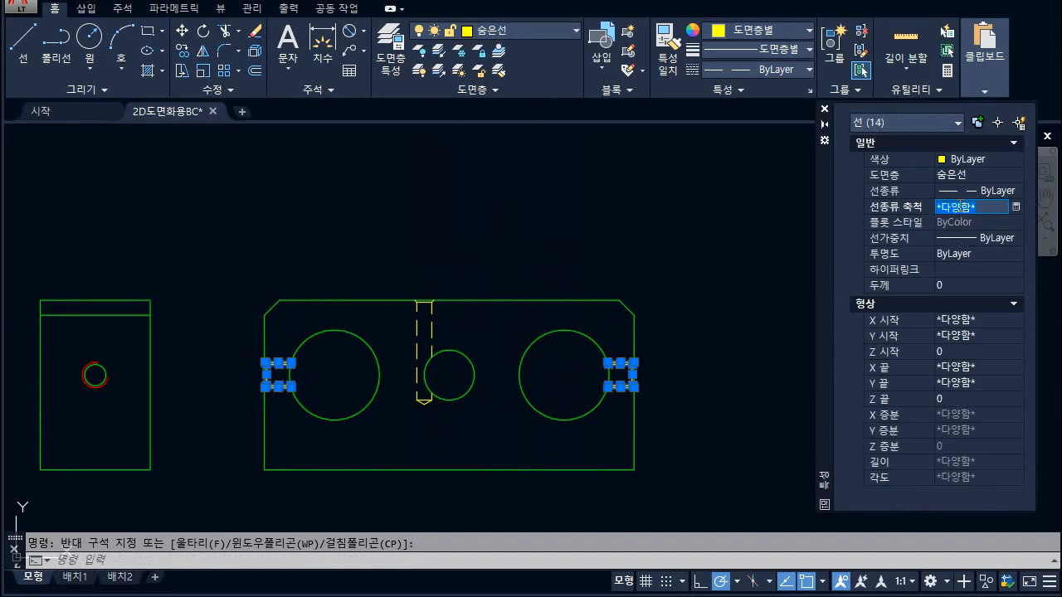
key(Return)
key(Escape)
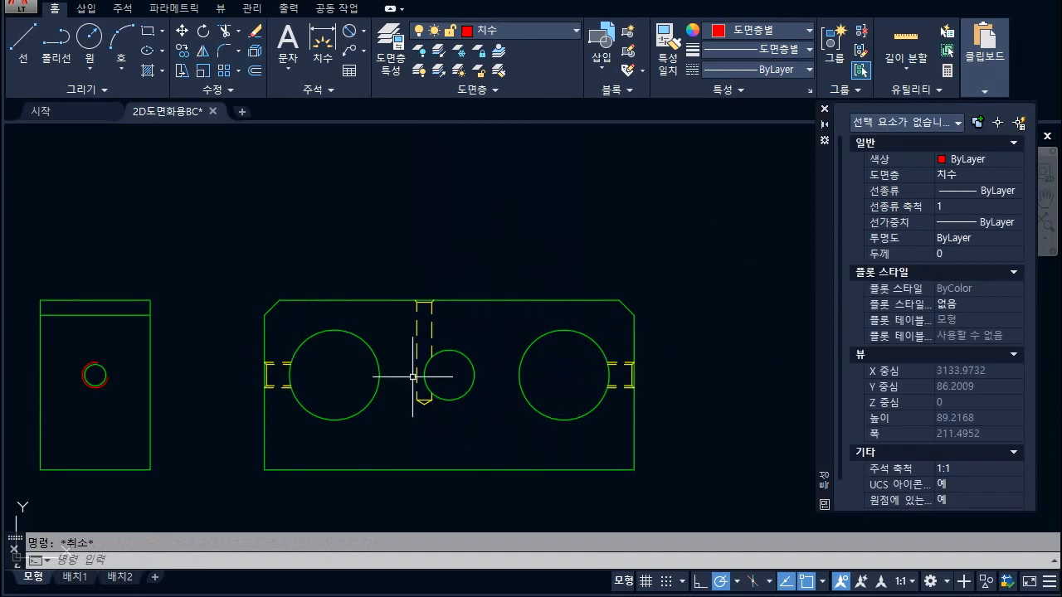
scroll(506, 349, down, 6)
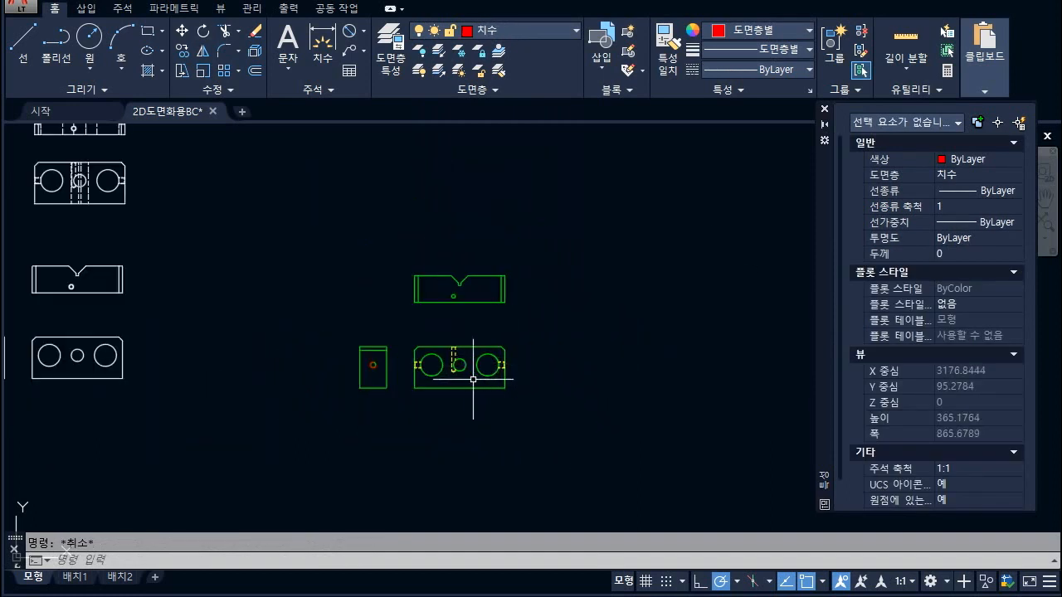
scroll(472, 379, up, 2)
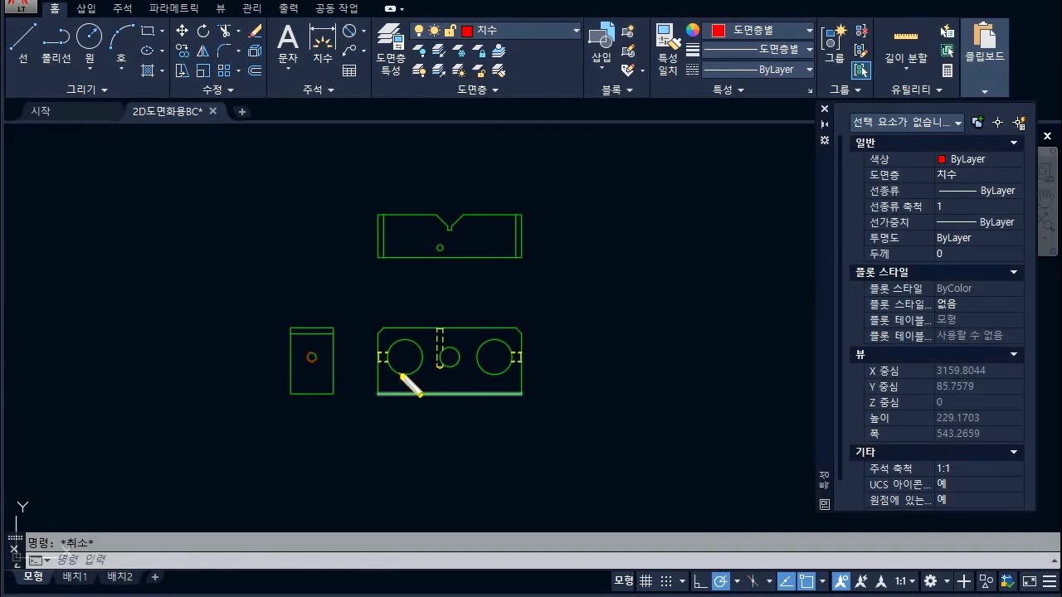
mouse_move(401, 376)
mouse_down()
mouse_move(415, 357)
mouse_move(406, 379)
mouse_move(389, 347)
mouse_move(394, 362)
mouse_up()
key(Escape)
- Check the diameter of the left large circle in the green two-circle view with the Diameter dimension
click(353, 38)
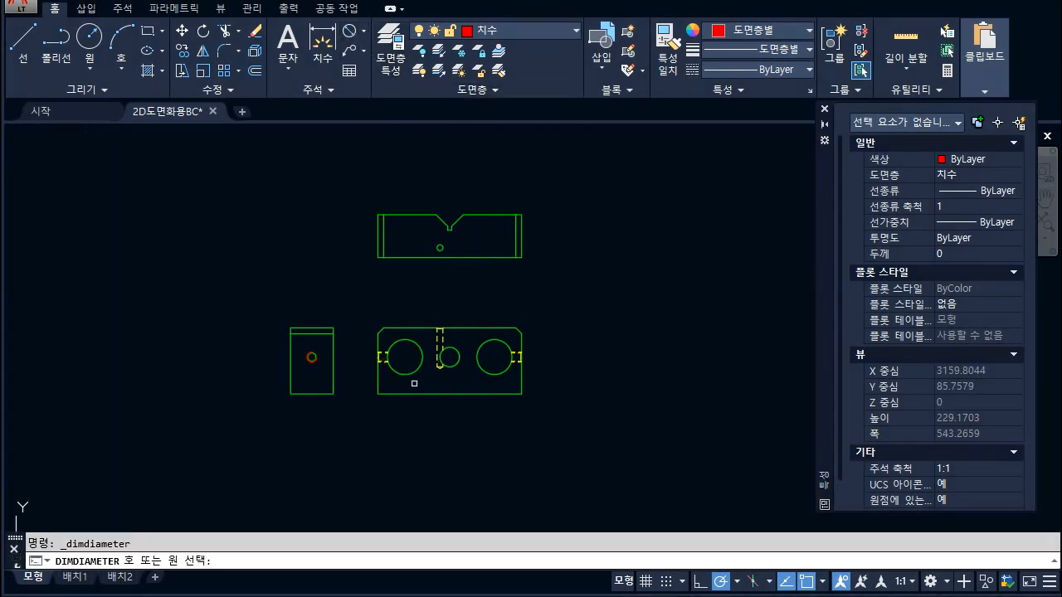
click(416, 370)
scroll(405, 420, up, 5)
scroll(406, 419, down, 5)
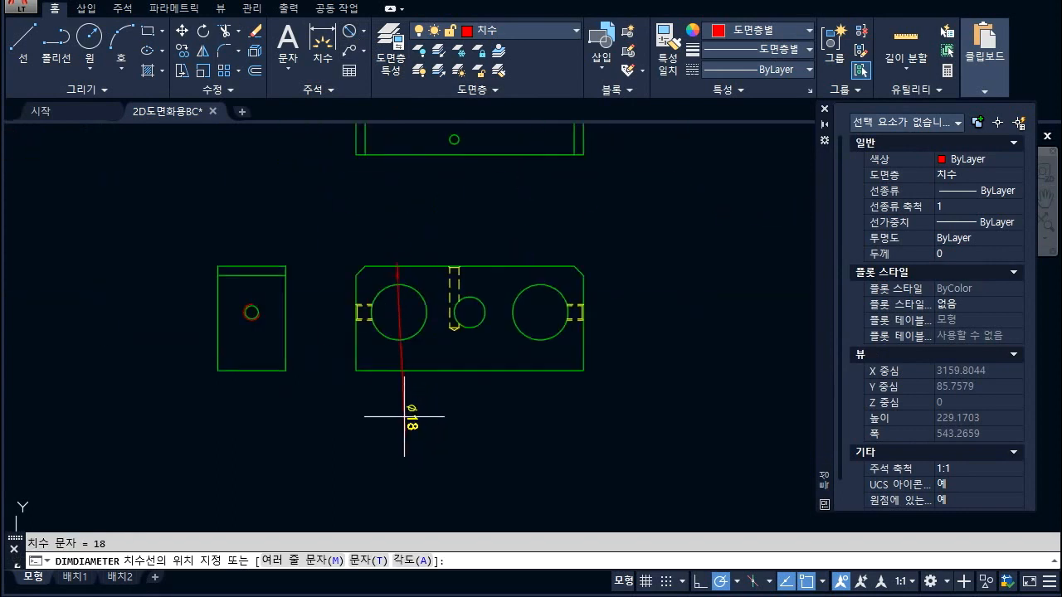
key(Escape)
key(ctrl+2)
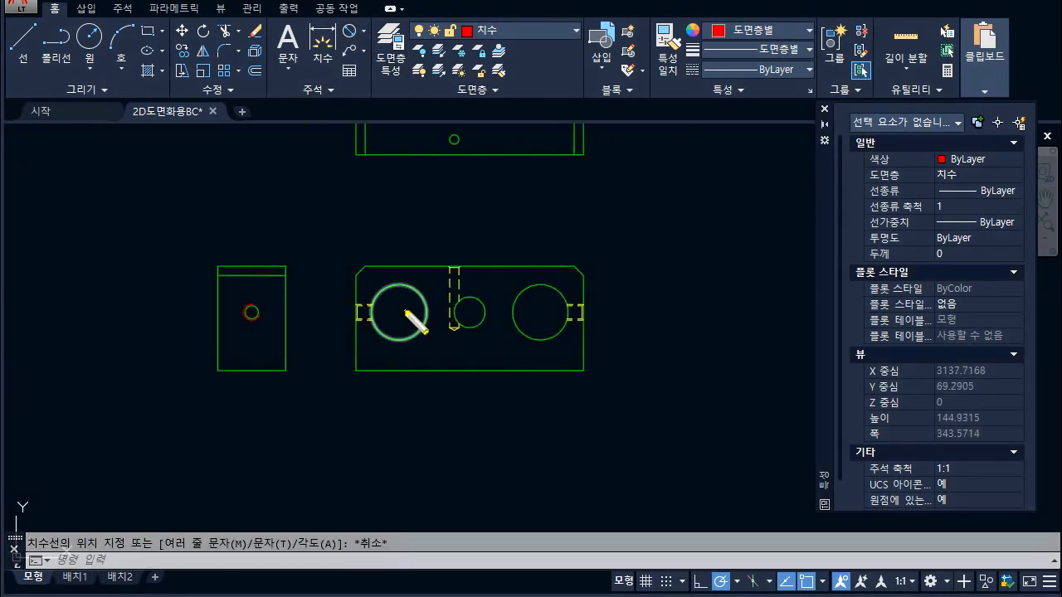
mouse_move(413, 300)
mouse_down()
mouse_move(399, 320)
mouse_move(401, 311)
mouse_up()
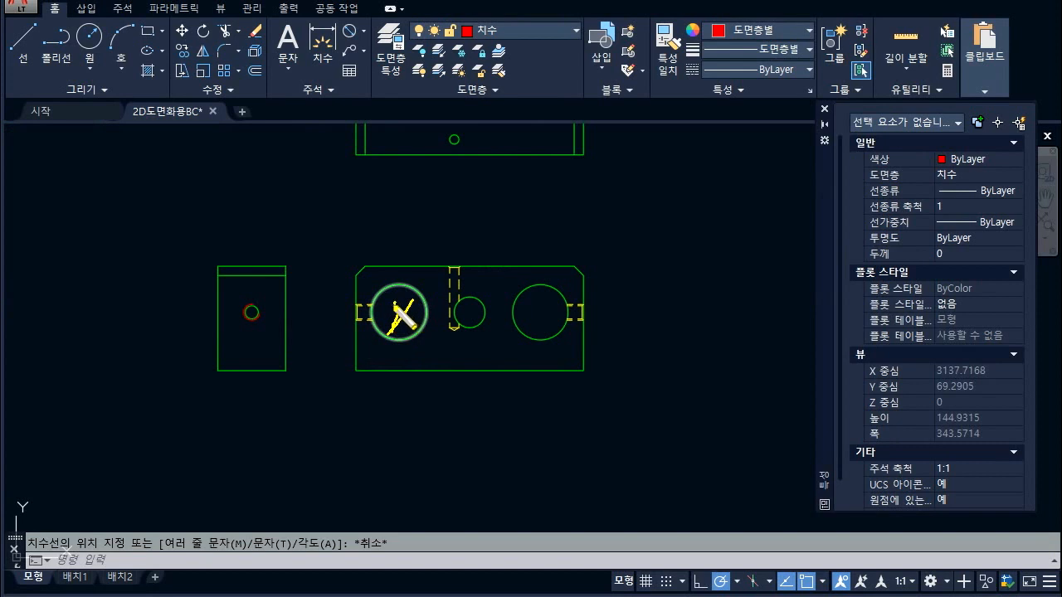
mouse_move(462, 327)
mouse_down()
mouse_move(486, 308)
mouse_move(476, 318)
mouse_up()
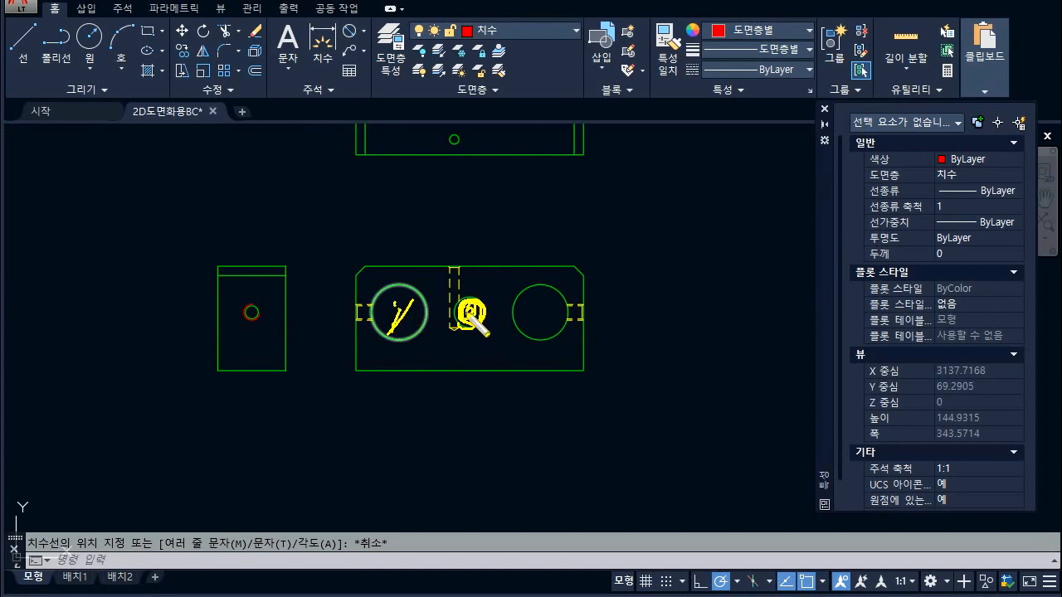
key(Escape)
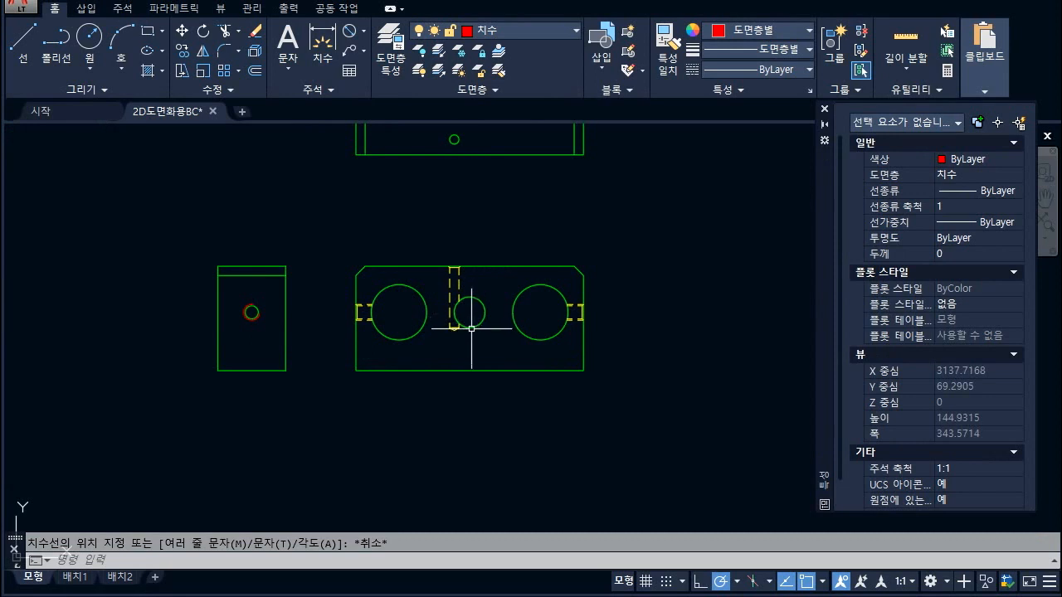
scroll(461, 365, down, 4)
key(ctrl+2)
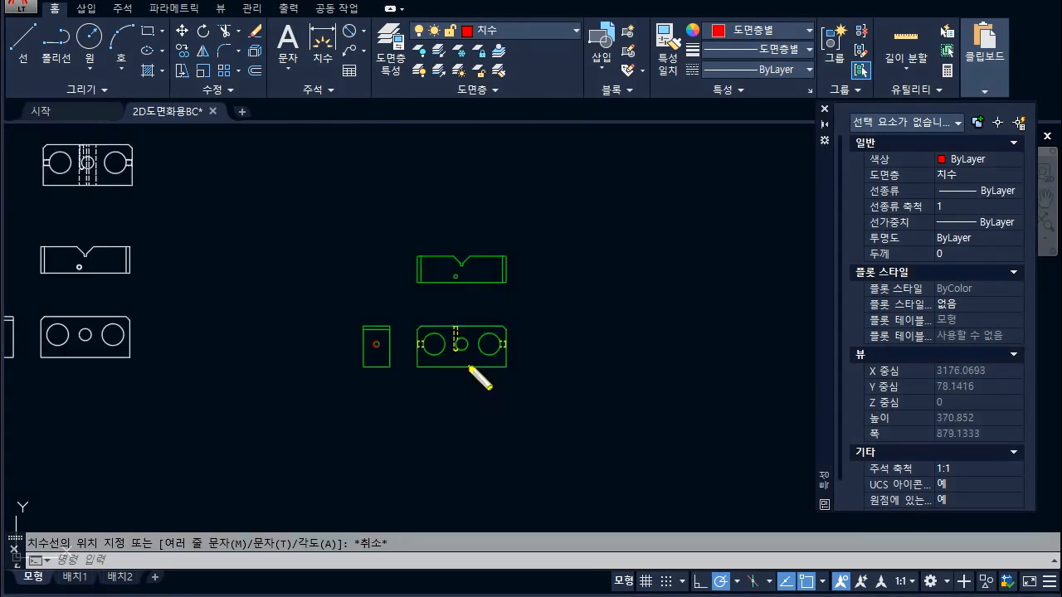
drag(463, 354, 566, 397)
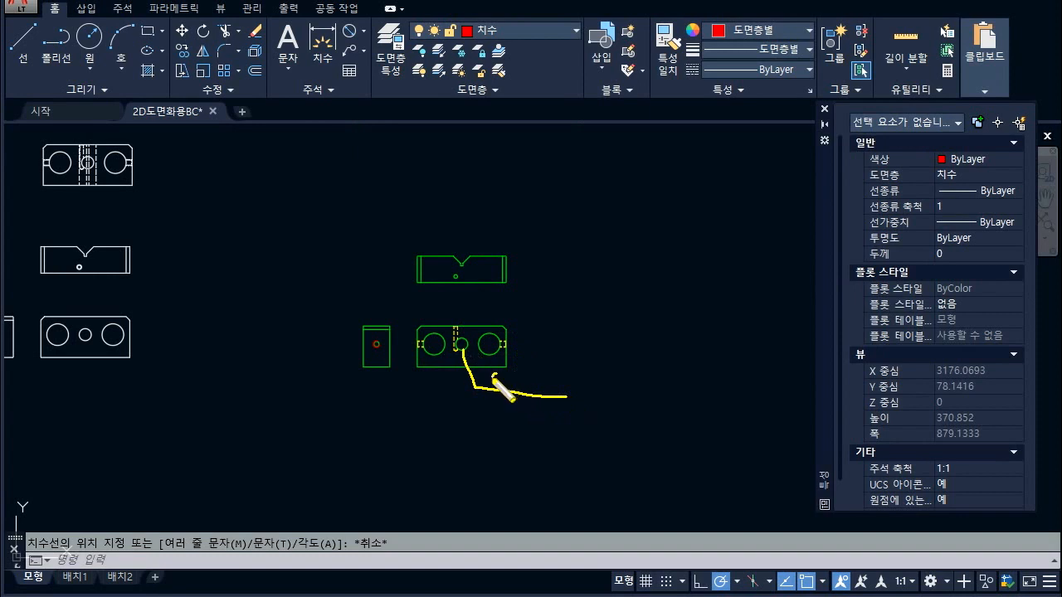
mouse_move(523, 379)
mouse_down()
mouse_move(444, 379)
mouse_move(485, 381)
mouse_up()
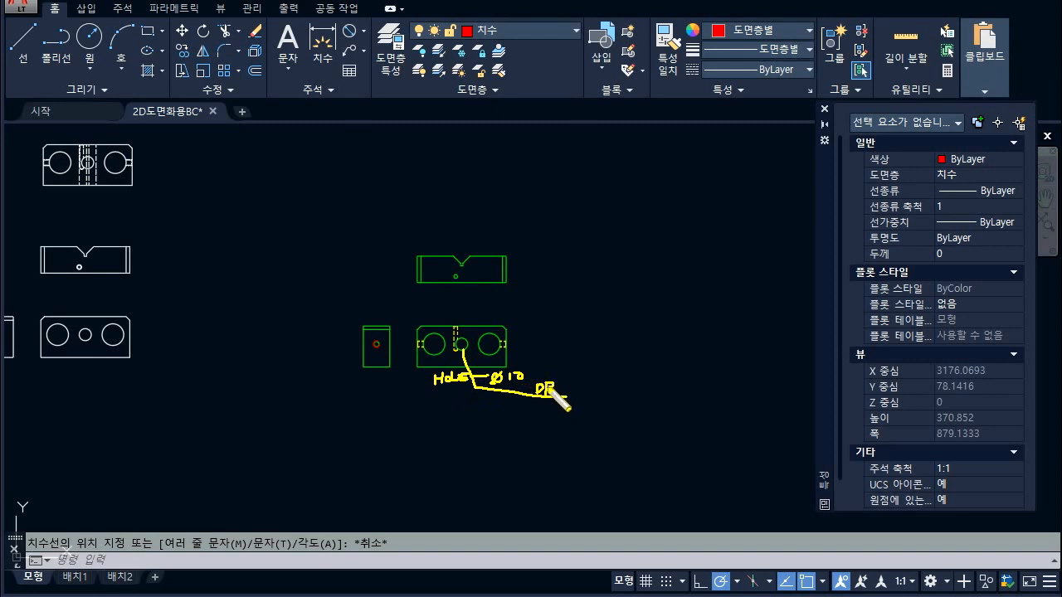
drag(578, 384, 570, 386)
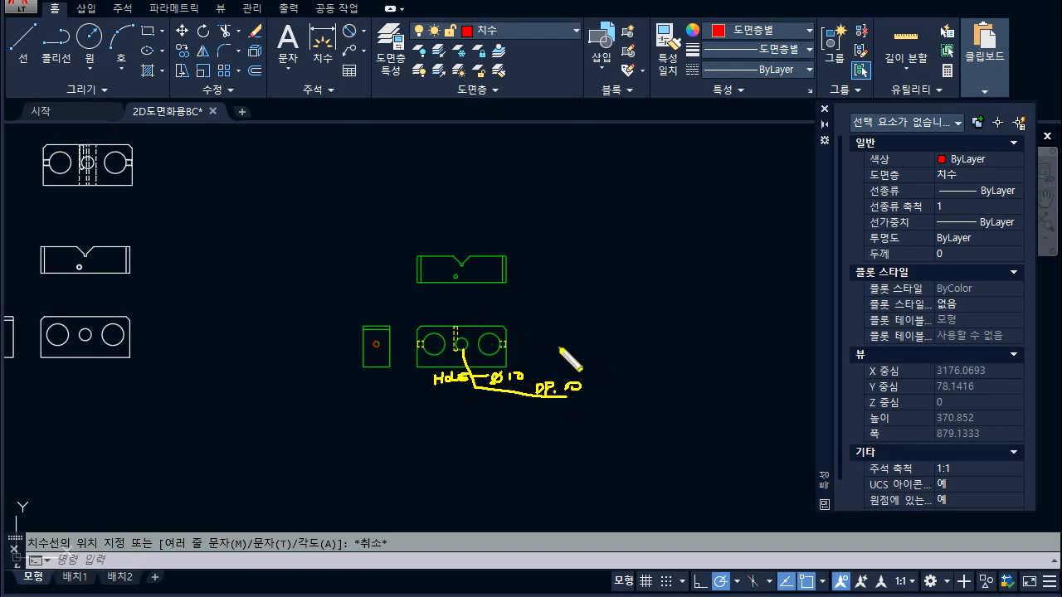
mouse_move(559, 348)
mouse_down()
mouse_move(614, 348)
mouse_move(563, 280)
mouse_up()
mouse_move(614, 348)
mouse_down()
mouse_move(614, 274)
mouse_move(581, 251)
mouse_up()
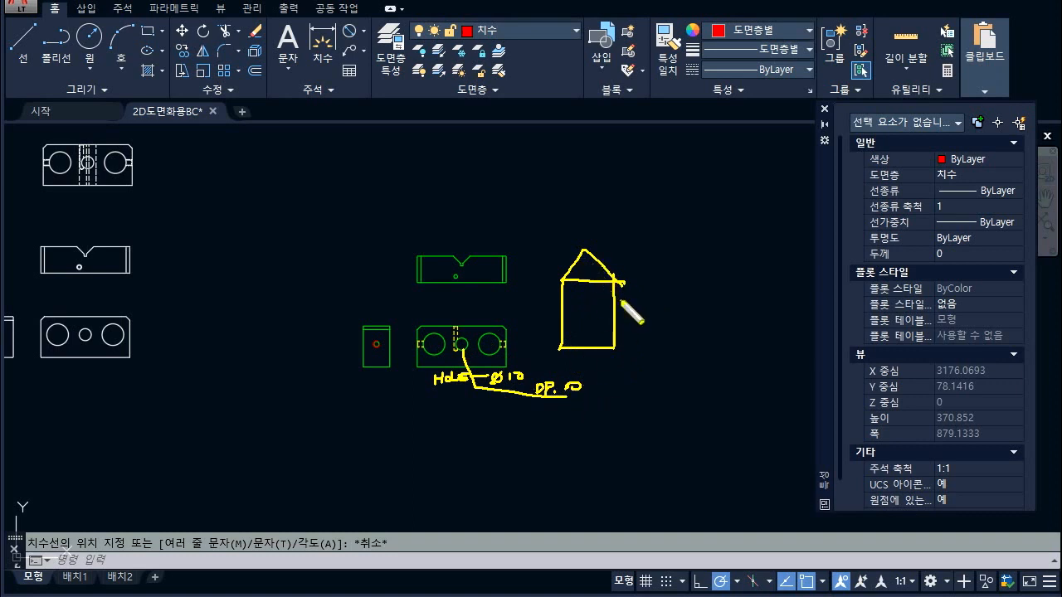
drag(615, 282, 707, 281)
drag(614, 346, 719, 343)
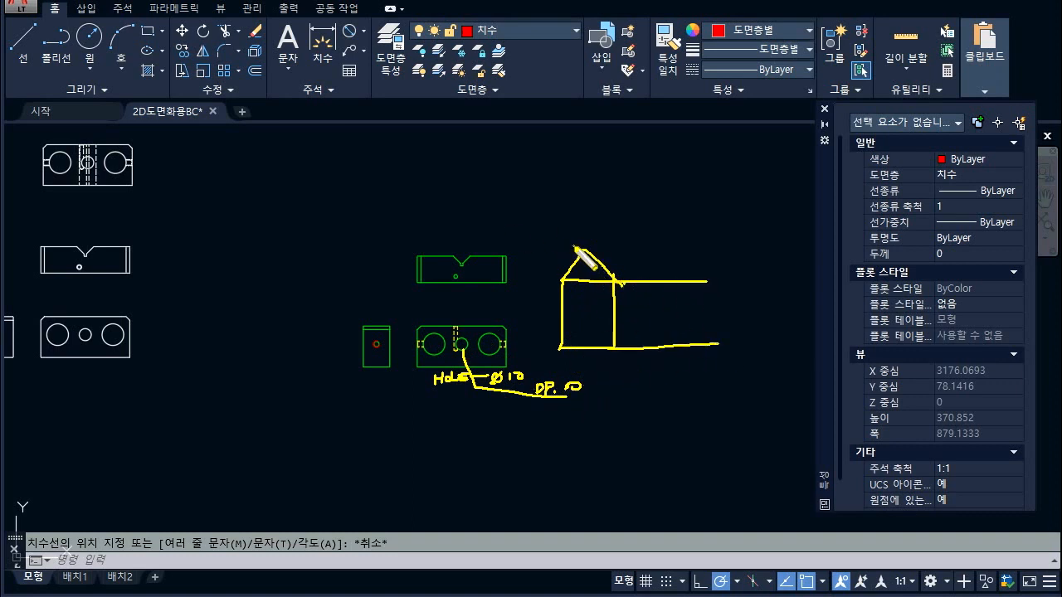
drag(584, 251, 692, 244)
mouse_move(637, 256)
mouse_down()
mouse_move(654, 272)
mouse_move(639, 272)
mouse_move(640, 342)
mouse_move(650, 335)
mouse_up()
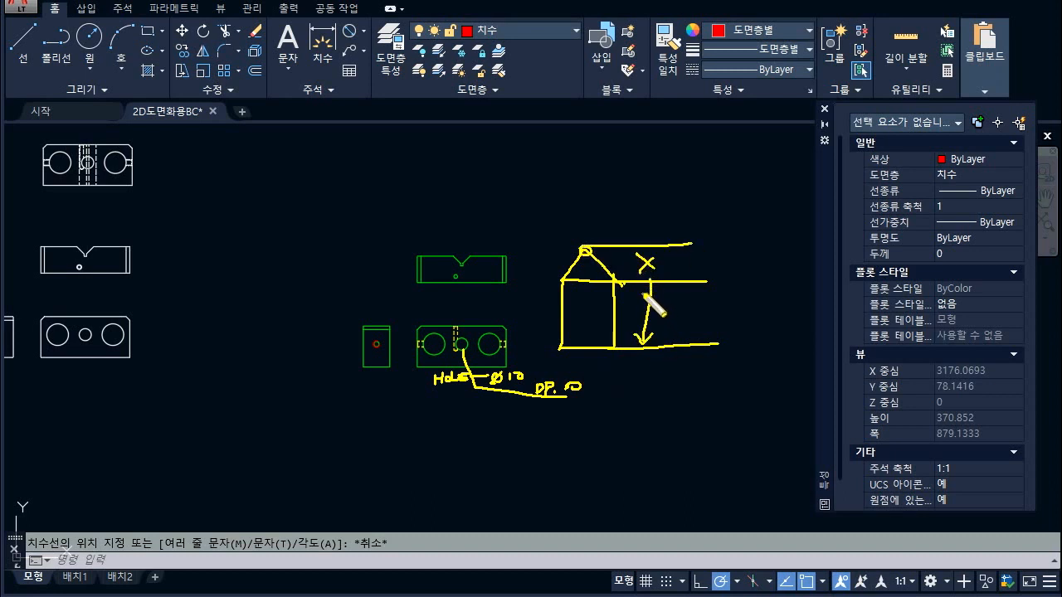
mouse_move(645, 291)
mouse_down()
mouse_move(657, 290)
mouse_move(667, 322)
mouse_move(677, 311)
mouse_up()
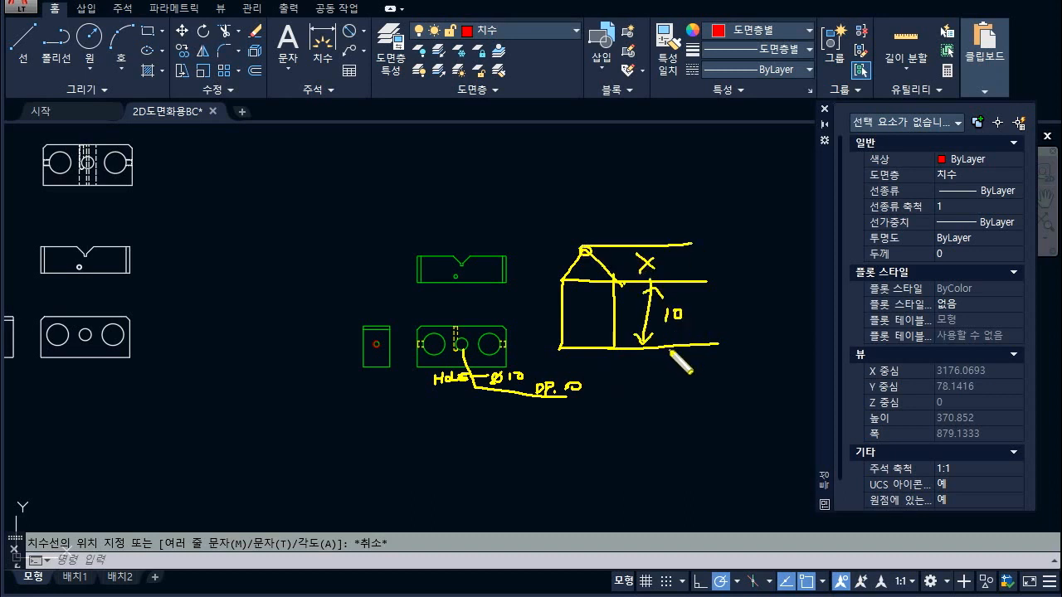
drag(471, 365, 462, 353)
drag(453, 276, 469, 286)
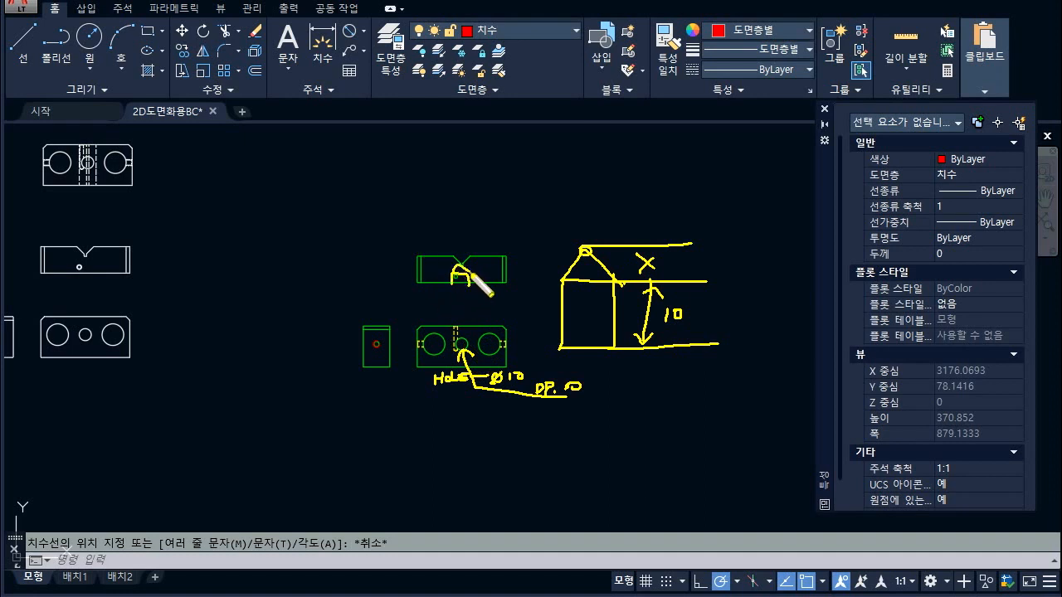
key(Escape)
- Copy the hidden lines of the blind hole below the V-notch in the white view, using the outline's lower-left corner as base point
scroll(565, 298, down, 2)
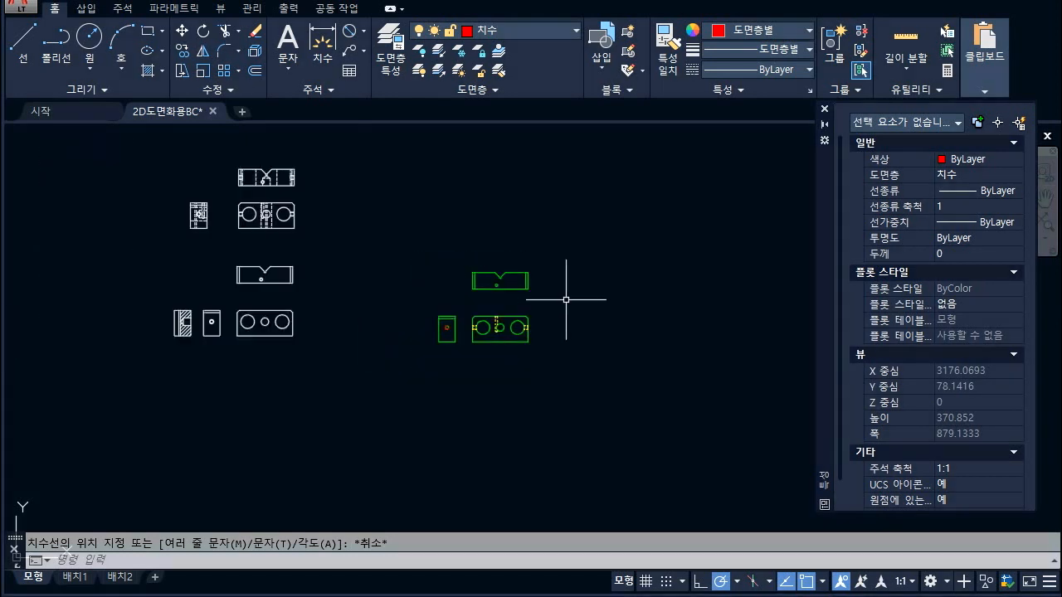
middle_drag(382, 239, 377, 260)
scroll(269, 207, up, 10)
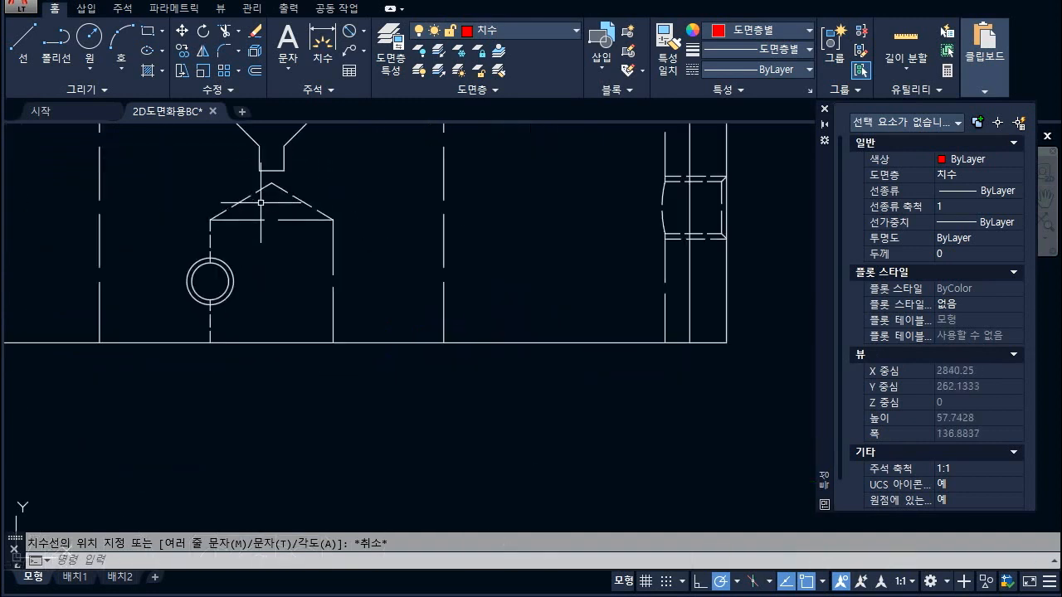
click(369, 224)
click(211, 213)
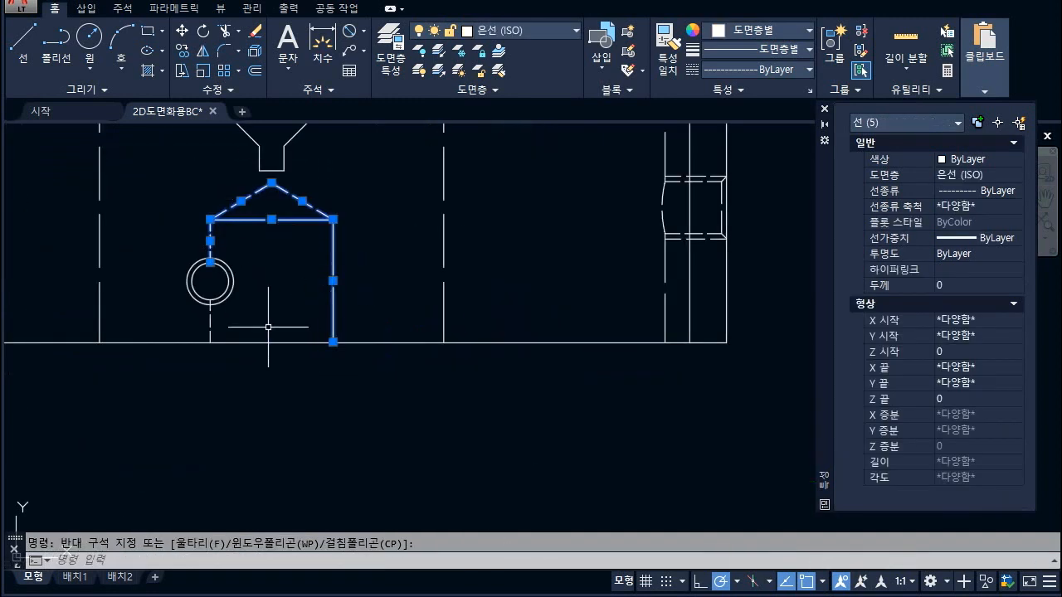
scroll(478, 247, down, 2)
right_click(154, 152)
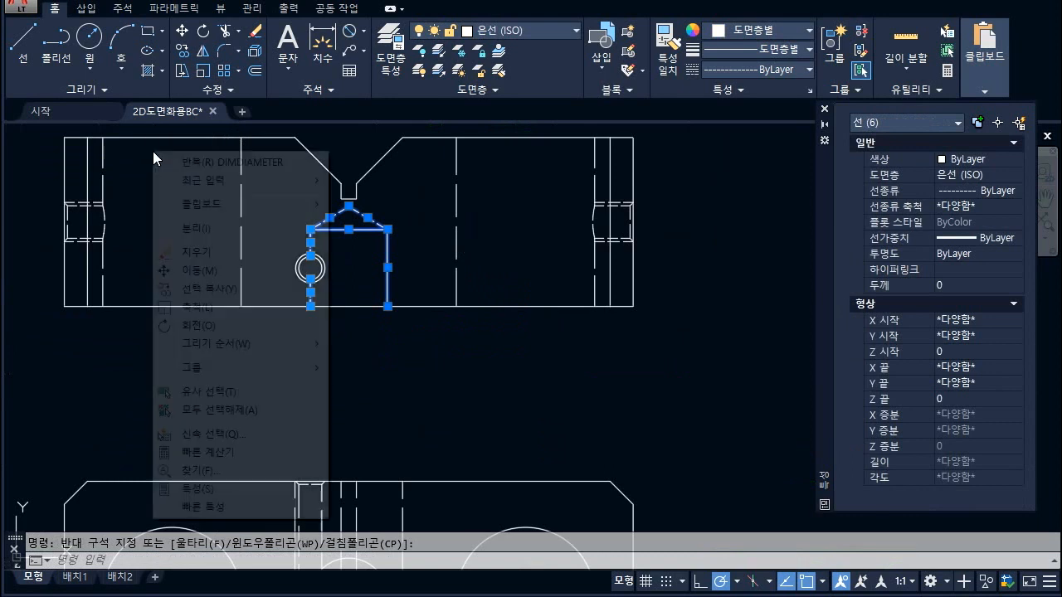
mouse_move(195, 204)
click(365, 240)
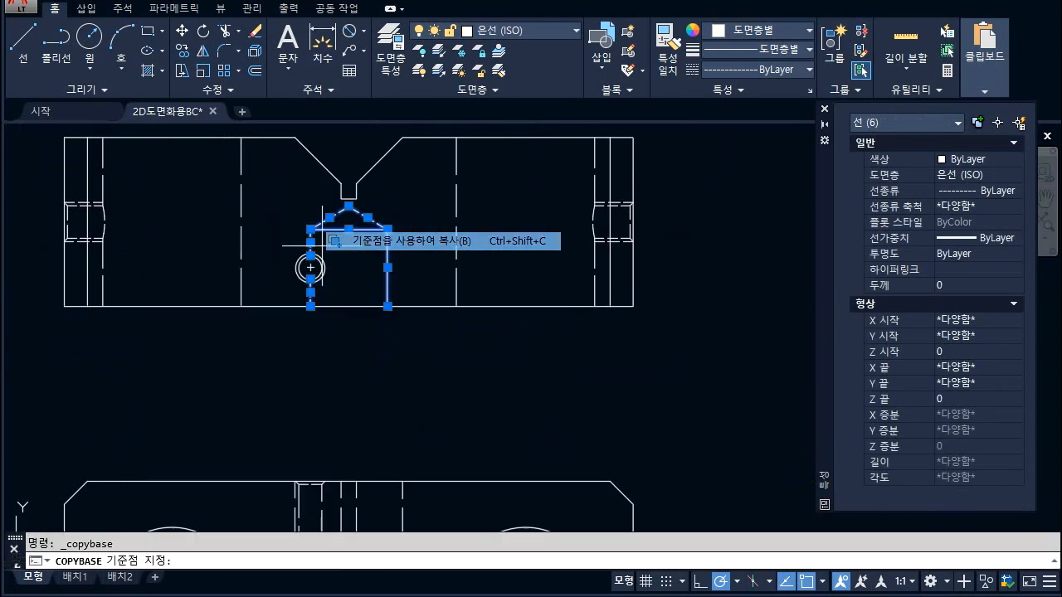
click(66, 298)
- Paste the copied blind-hole lines into the green V-notch view, aligned to its lower-left outline corner
scroll(76, 234, down, 3)
scroll(540, 379, down, 3)
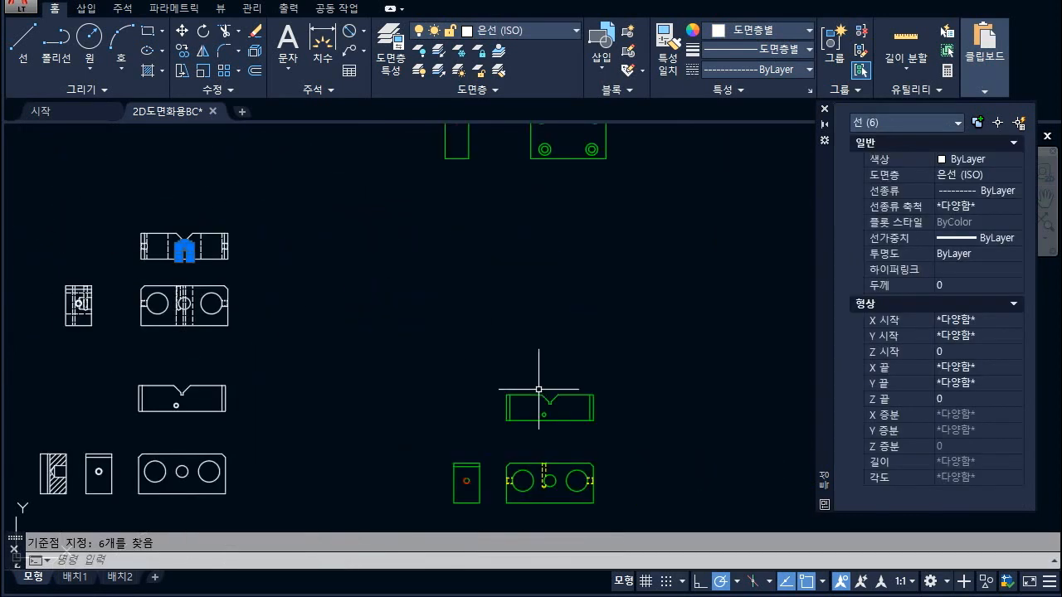
scroll(473, 355, up, 1)
key(Escape)
key(ctrl+v)
scroll(475, 385, up, 3)
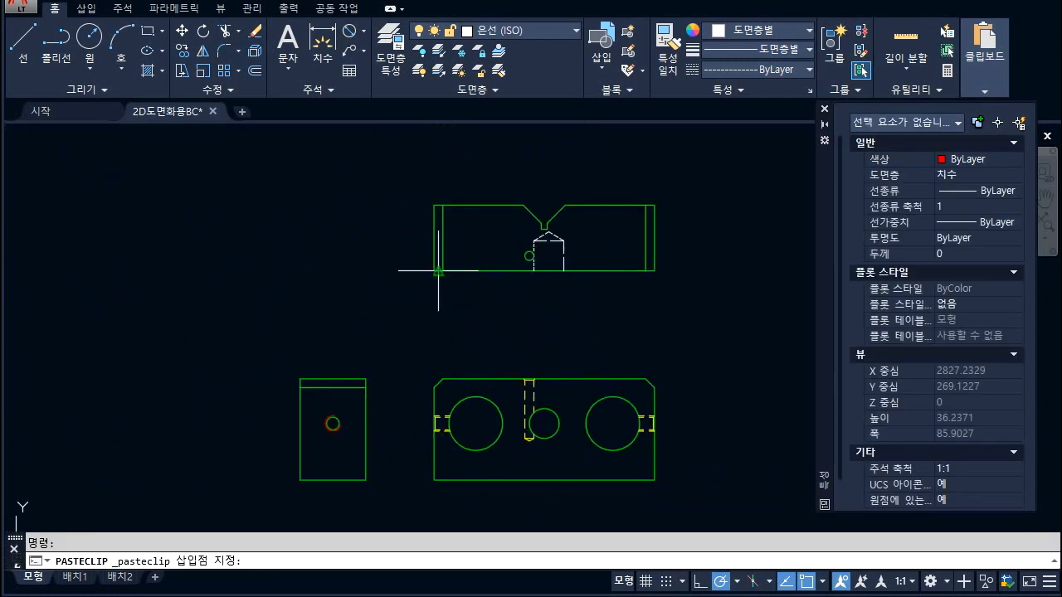
scroll(502, 272, up, 2)
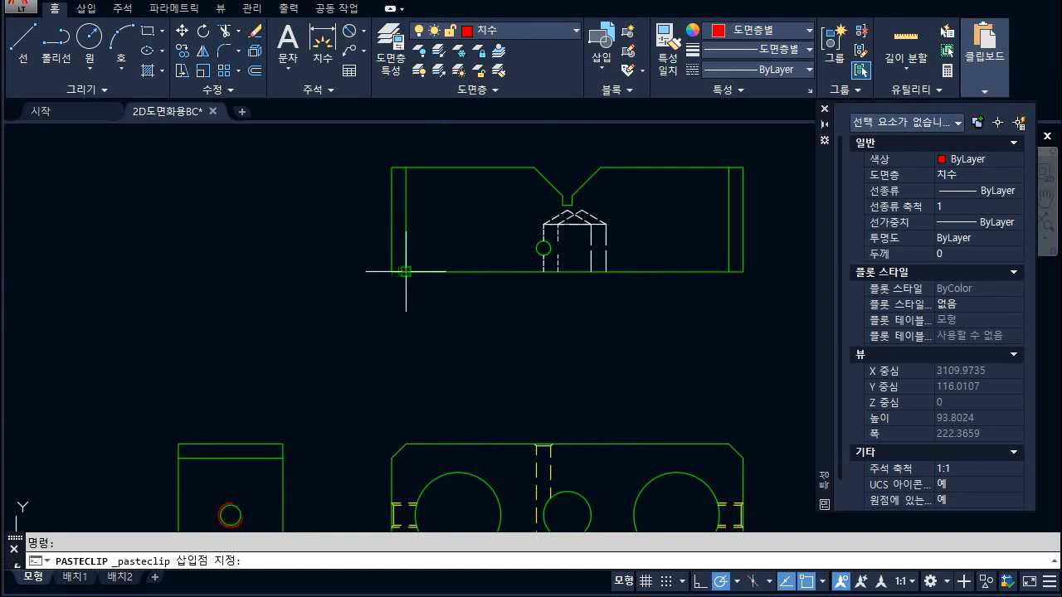
key(Escape)
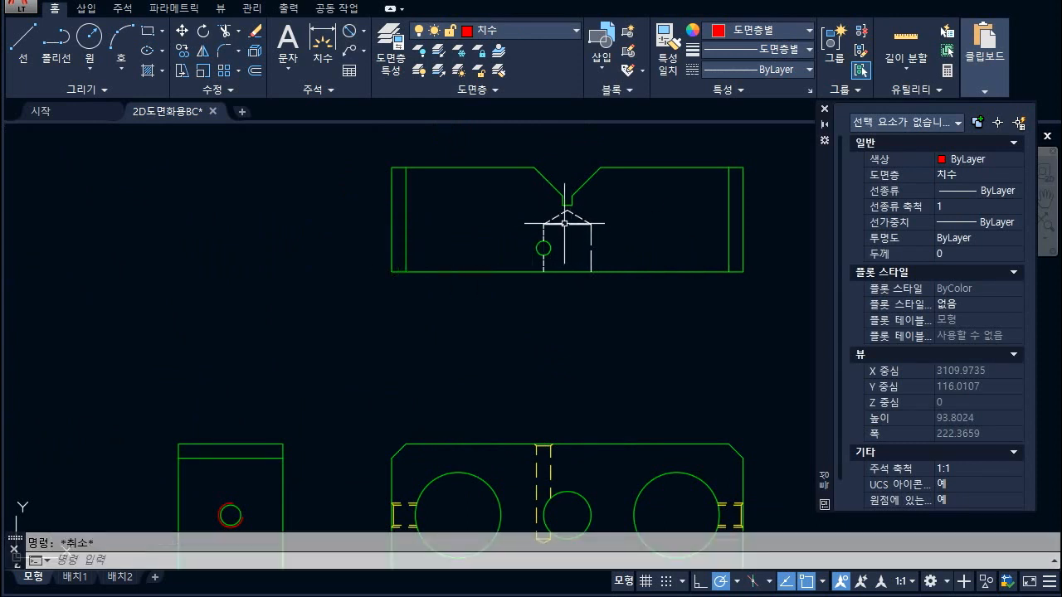
- Assign the pasted blind-hole lines, except the right slanted line of the tip, to the 숨은선 layer
scroll(556, 232, up, 2)
click(565, 237)
click(539, 222)
click(652, 276)
click(612, 241)
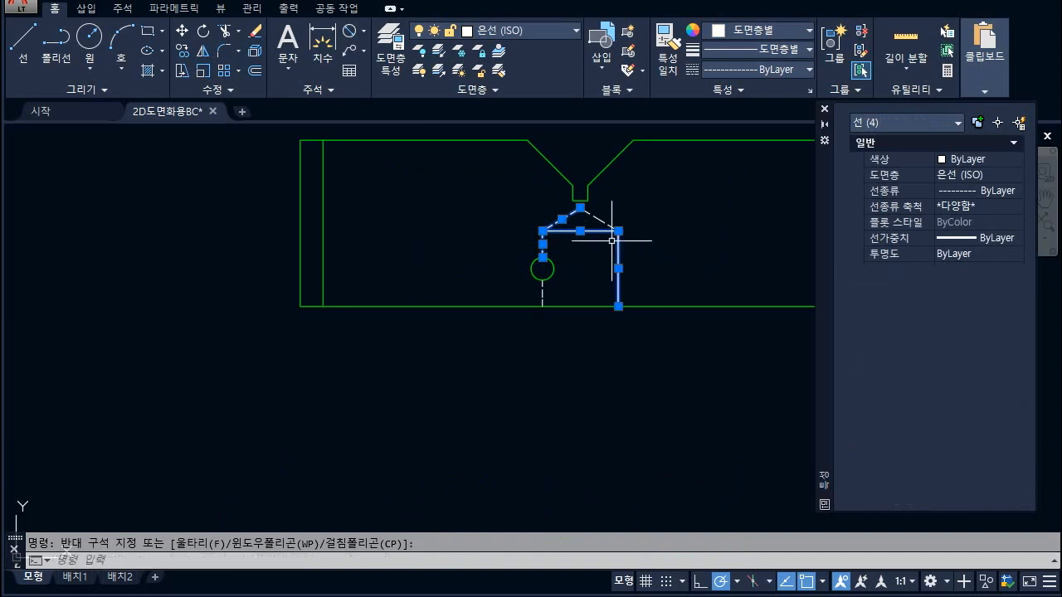
click(566, 295)
click(531, 293)
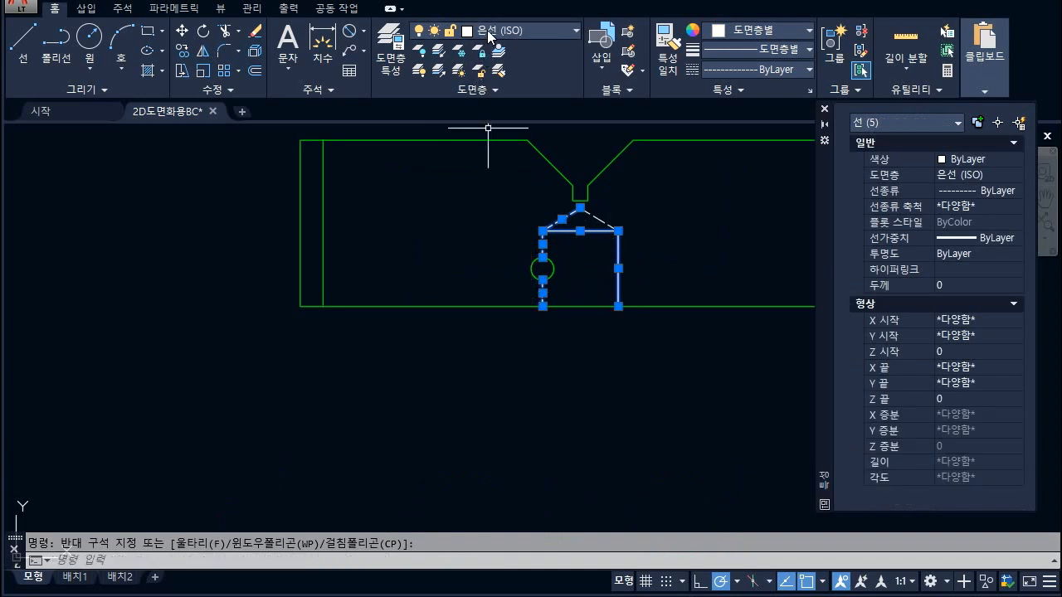
click(494, 31)
click(508, 250)
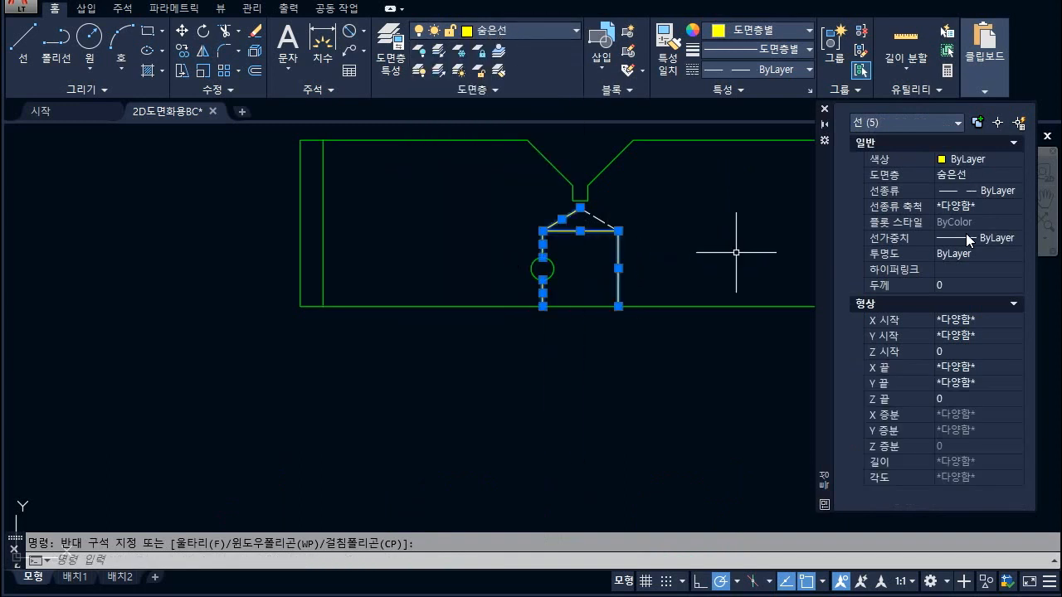
- Set the linetype scale of the selected blind-hole lines in the V-notch view to 1
click(960, 207)
text(1)
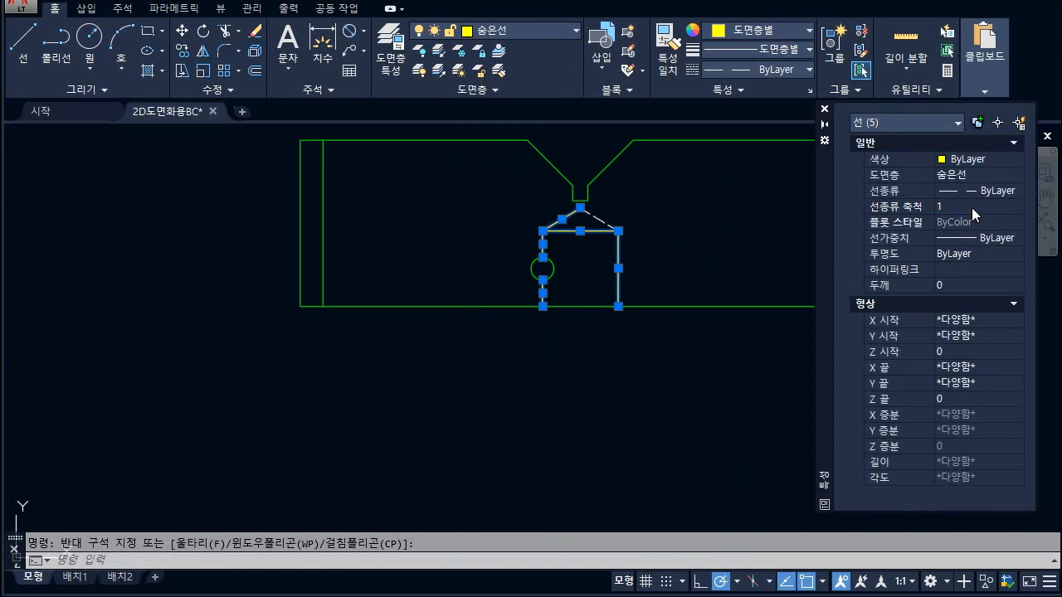
key(Return)
key(Escape)
scroll(406, 268, down, 3)
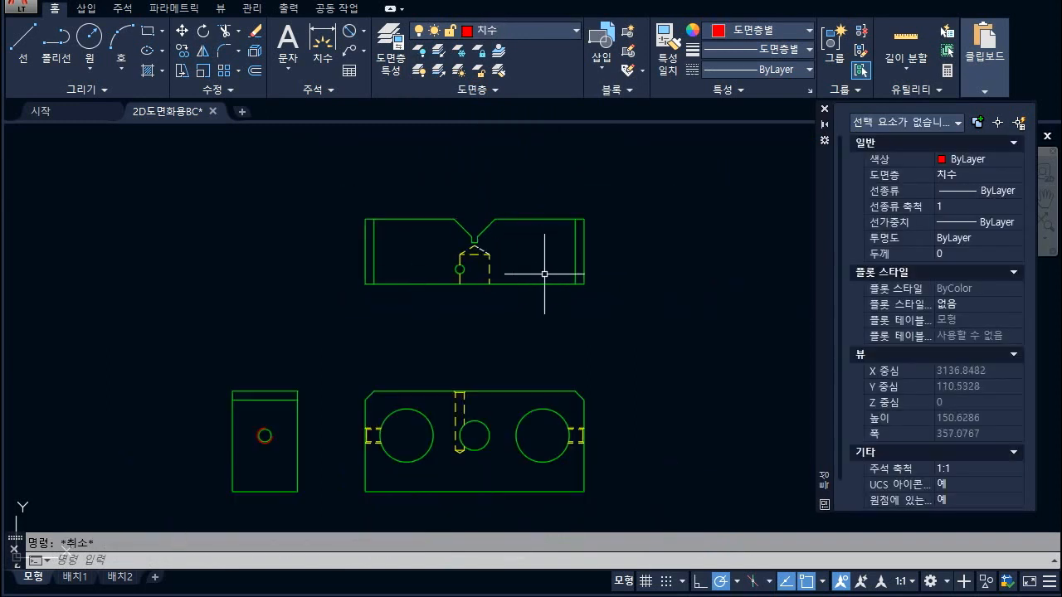
scroll(498, 257, up, 2)
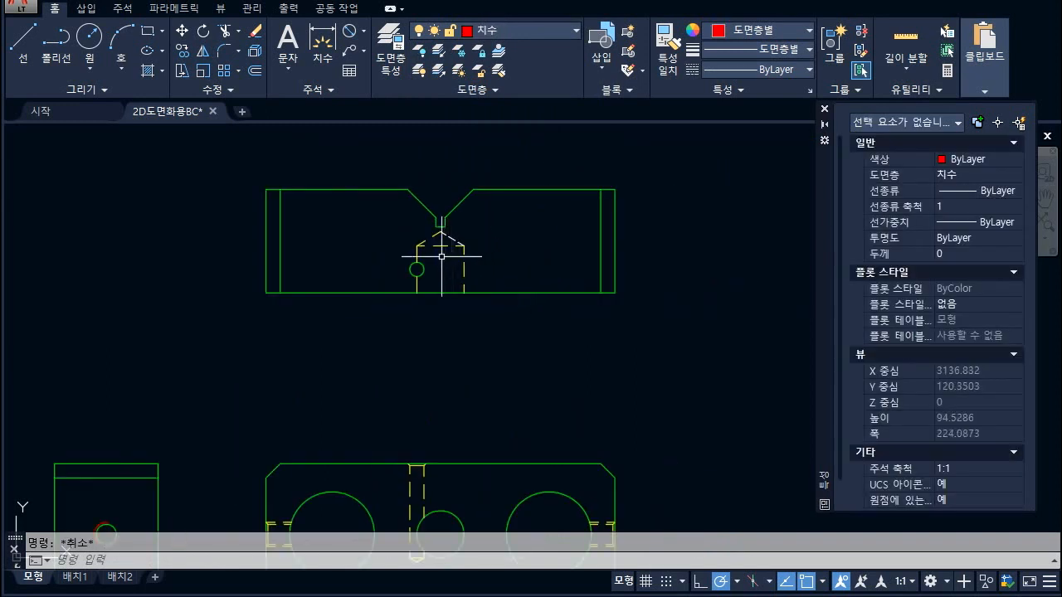
scroll(407, 233, down, 4)
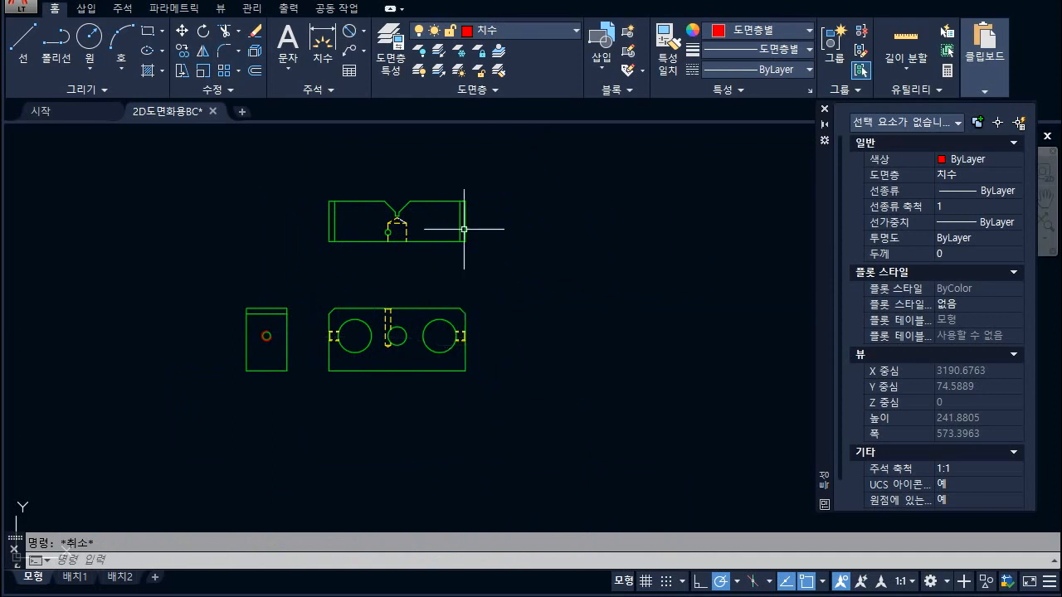
drag(353, 374, 355, 352)
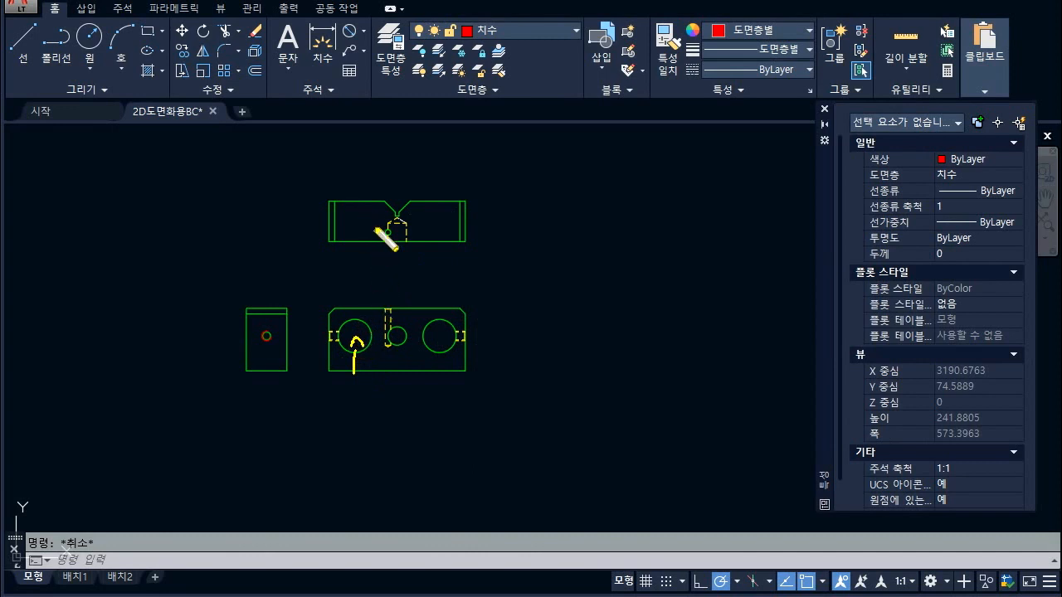
drag(344, 205, 343, 244)
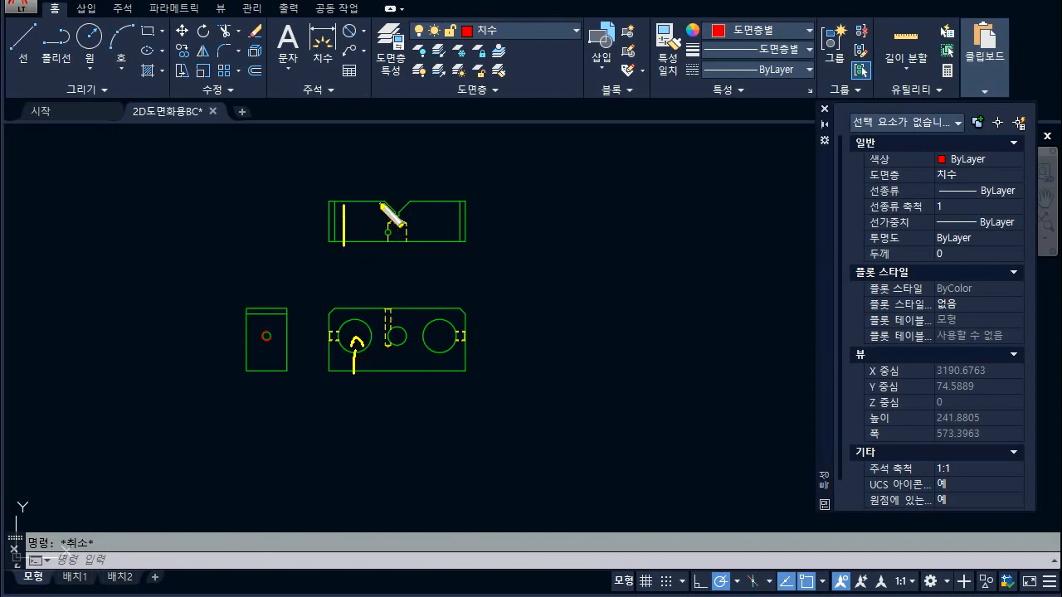
drag(380, 203, 380, 241)
drag(414, 202, 416, 243)
drag(450, 201, 452, 248)
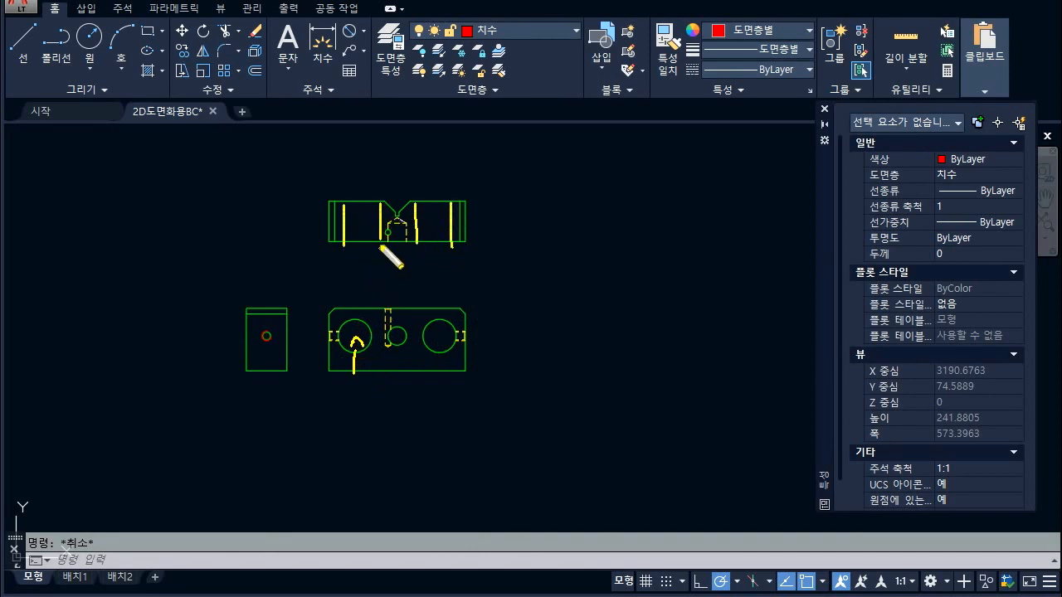
drag(331, 227, 359, 239)
drag(360, 225, 341, 251)
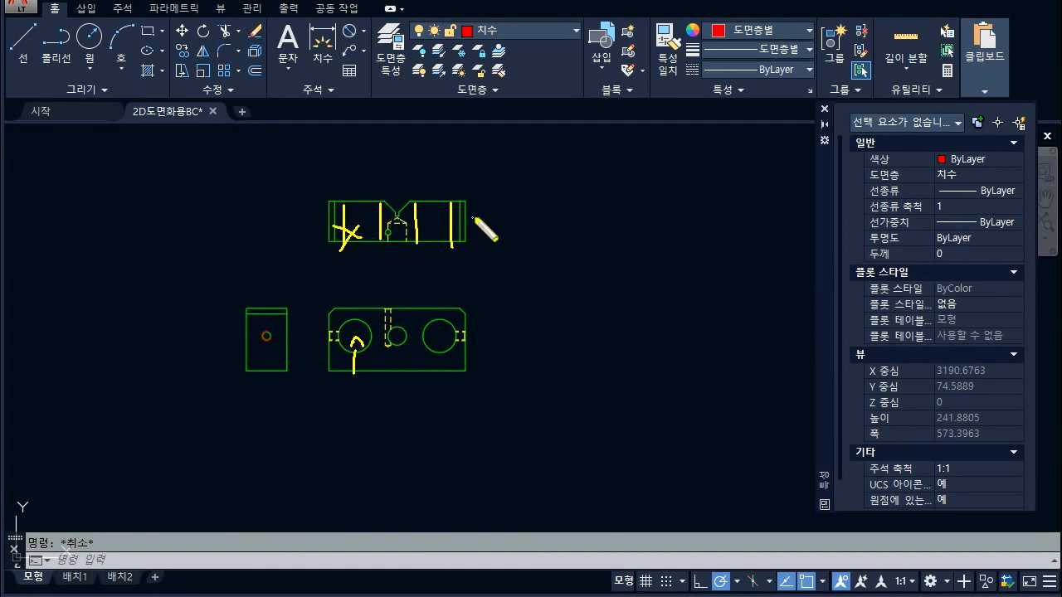
key(Escape)
key(ctrl+2)
mouse_move(314, 253)
mouse_down()
mouse_move(478, 259)
mouse_move(312, 195)
mouse_move(383, 268)
mouse_up()
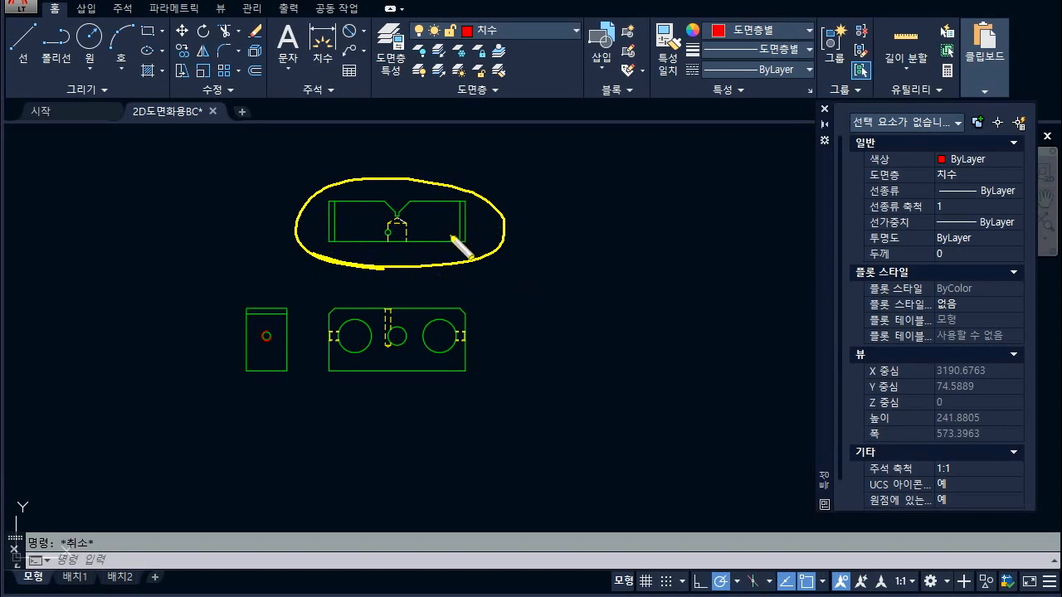
mouse_move(361, 355)
mouse_down()
mouse_move(349, 407)
mouse_move(295, 408)
mouse_up()
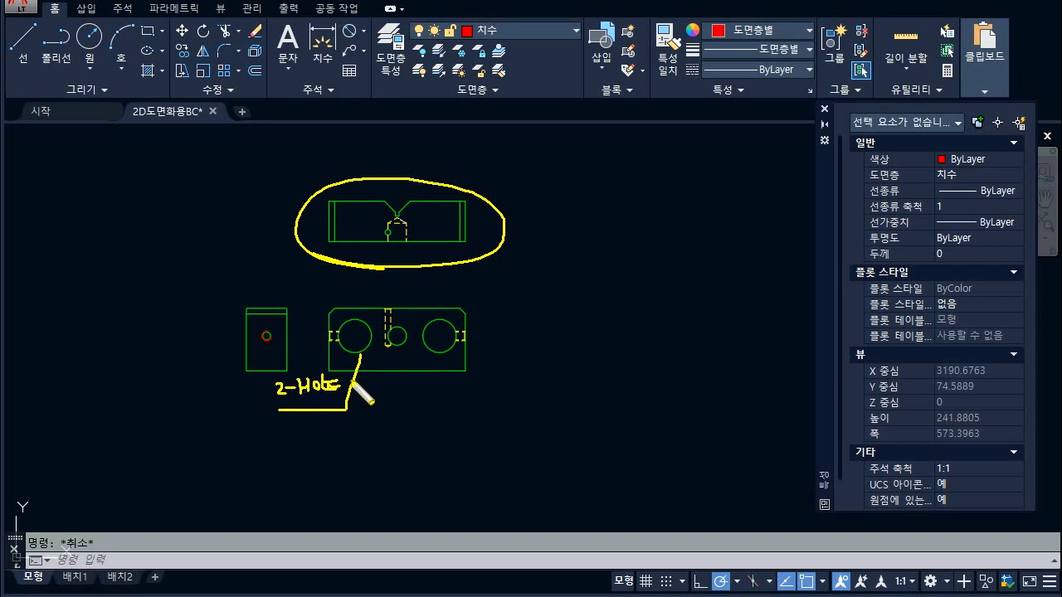
mouse_move(350, 384)
mouse_down()
mouse_move(392, 384)
mouse_move(395, 396)
mouse_up()
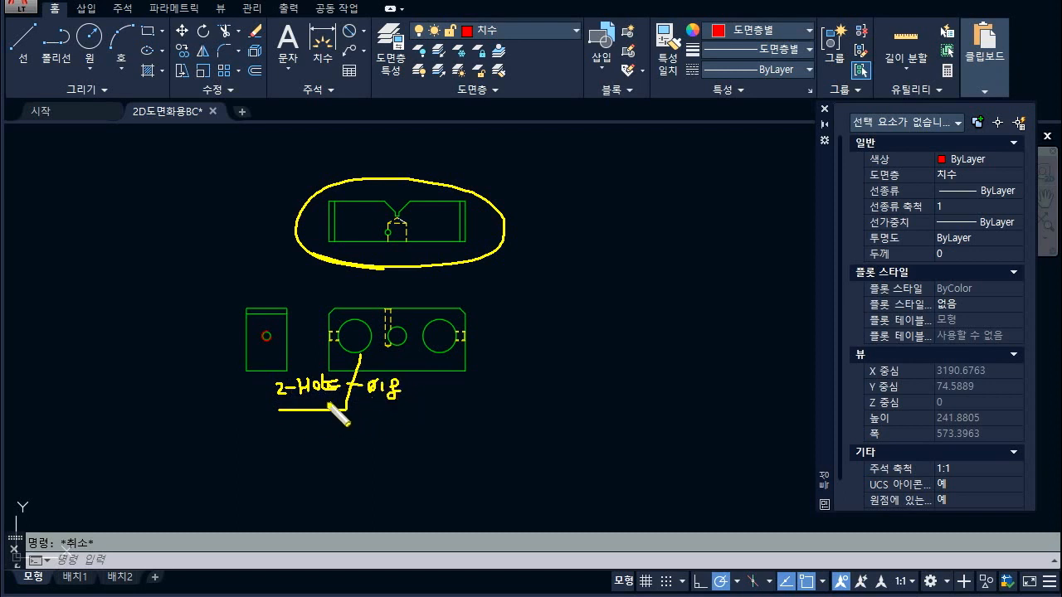
drag(318, 402, 337, 405)
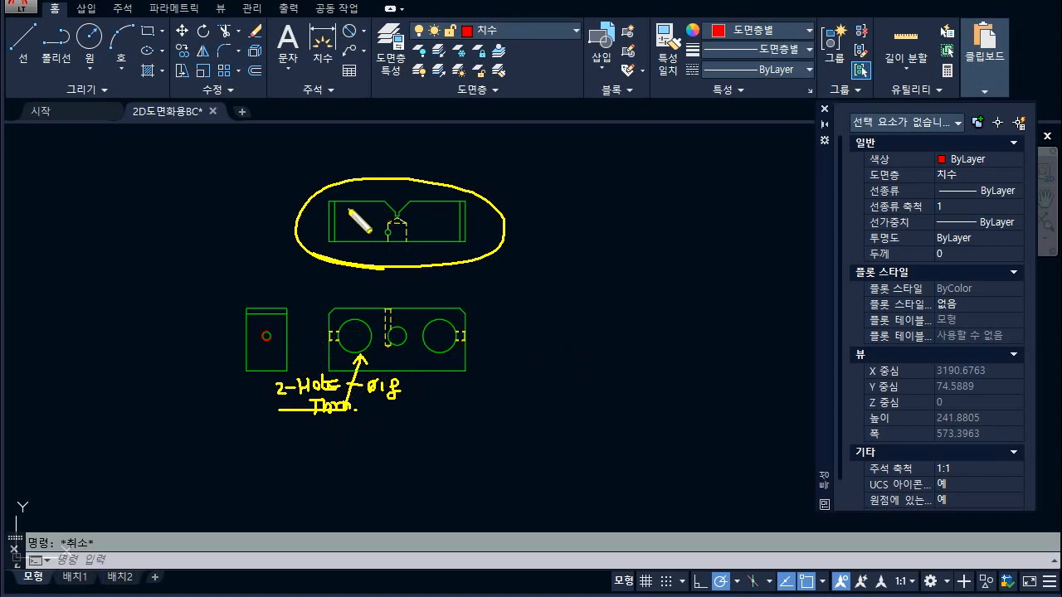
drag(366, 181, 380, 249)
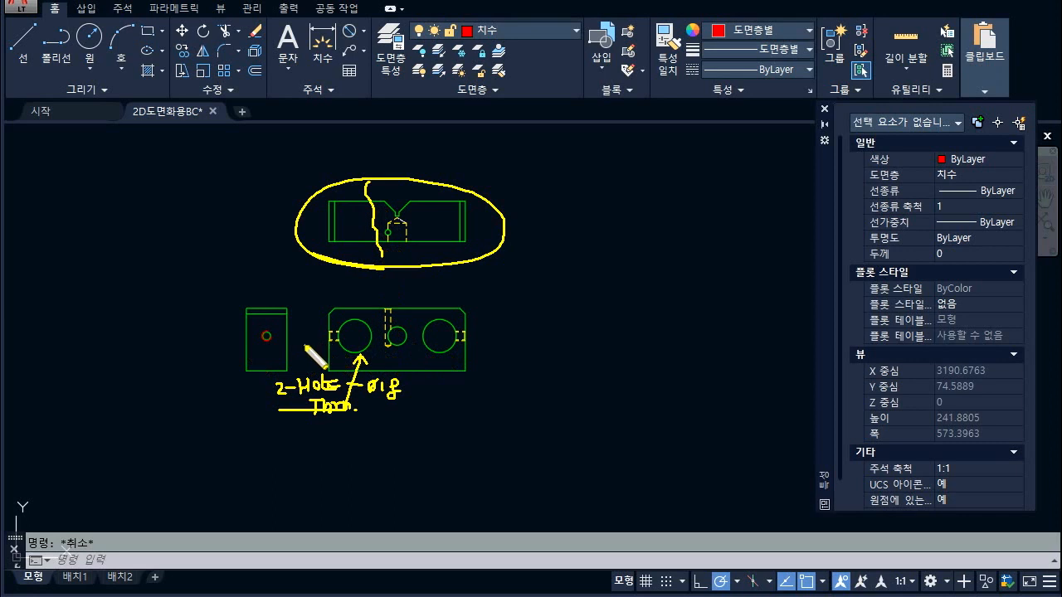
drag(305, 344, 518, 347)
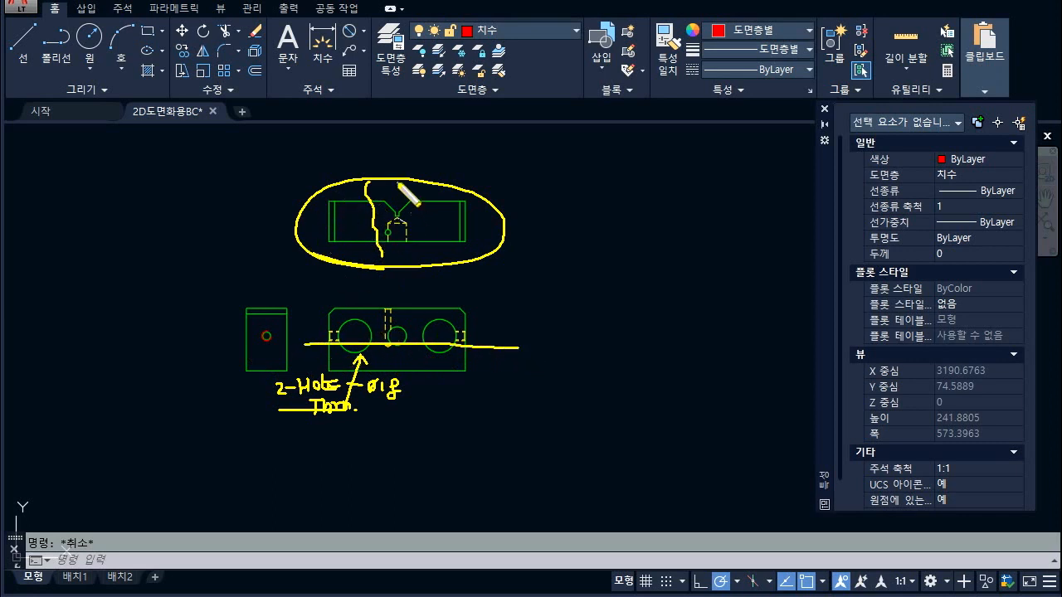
drag(398, 181, 398, 272)
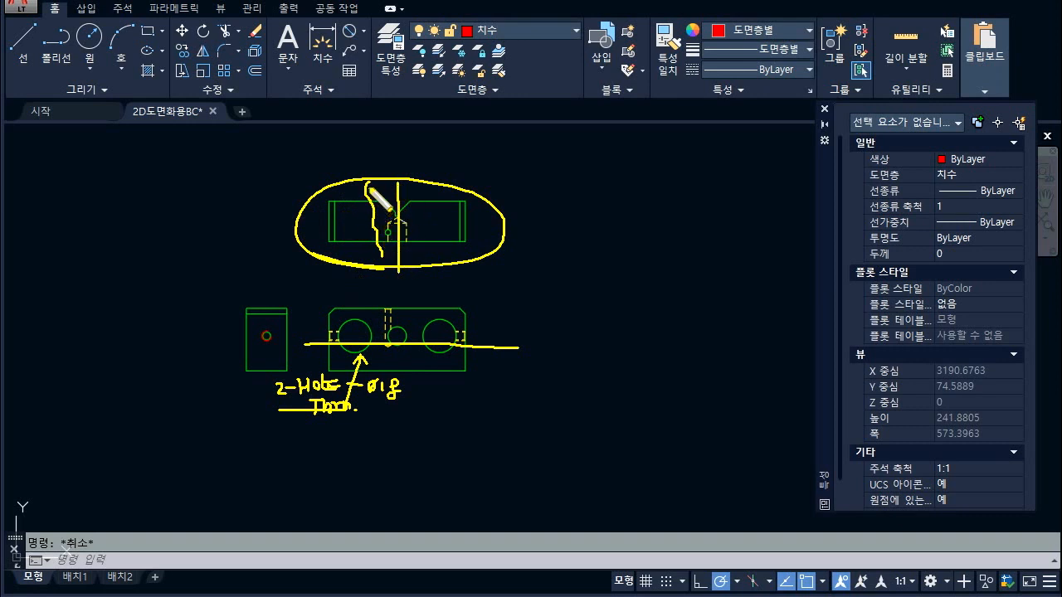
drag(370, 187, 382, 265)
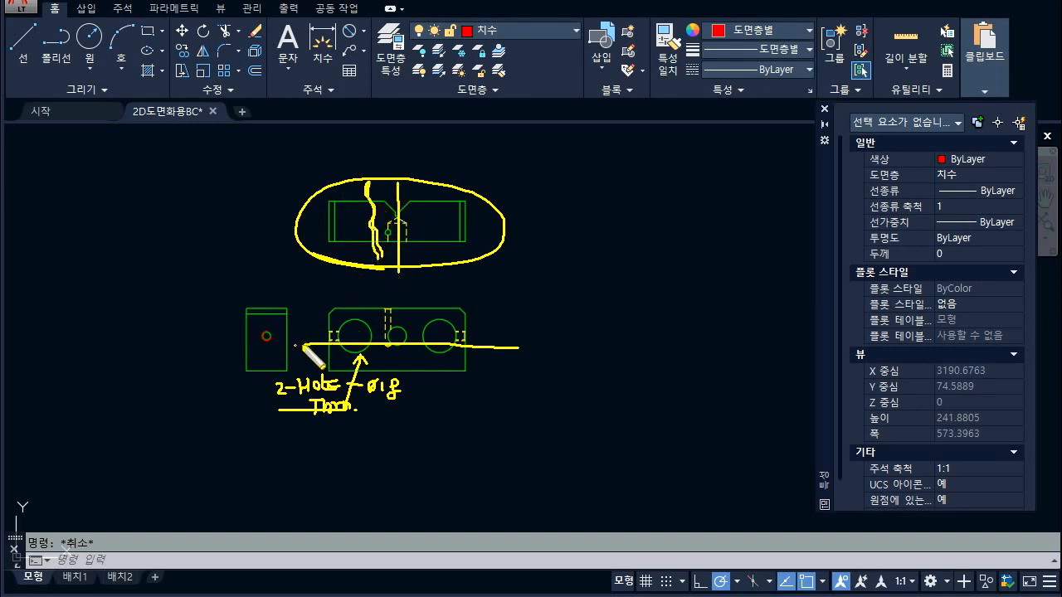
drag(296, 344, 520, 348)
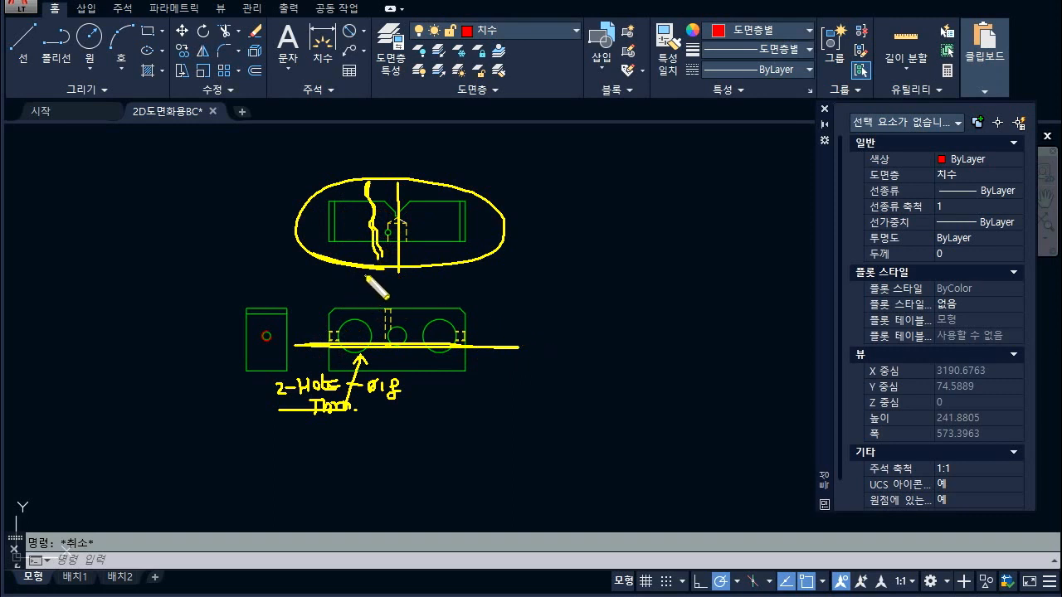
key(Escape)
key(ctrl+2)
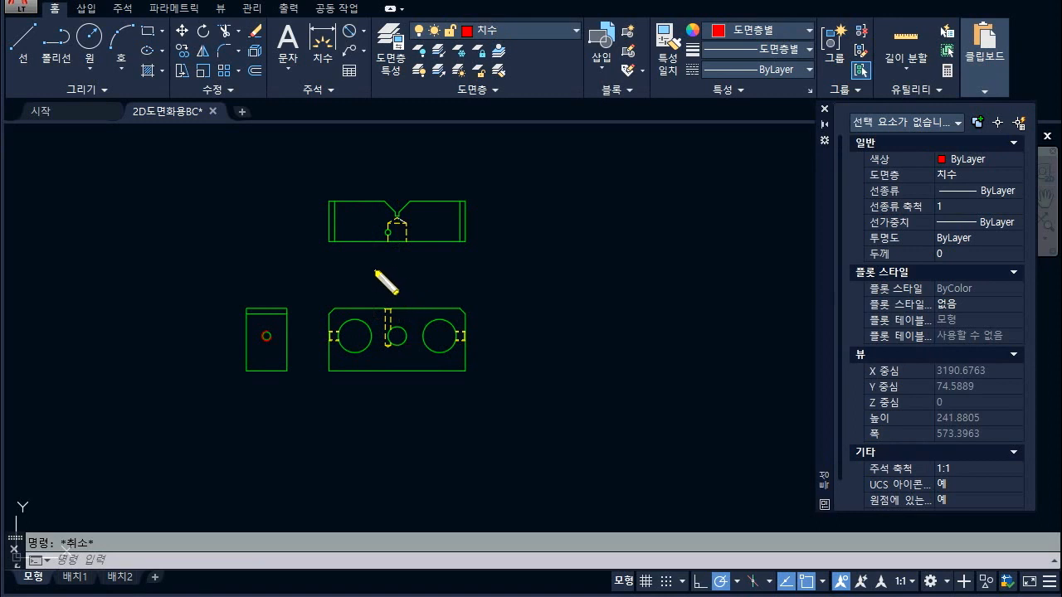
mouse_move(358, 358)
mouse_down()
mouse_move(356, 397)
mouse_move(316, 392)
mouse_up()
drag(349, 218, 349, 244)
drag(375, 207, 375, 240)
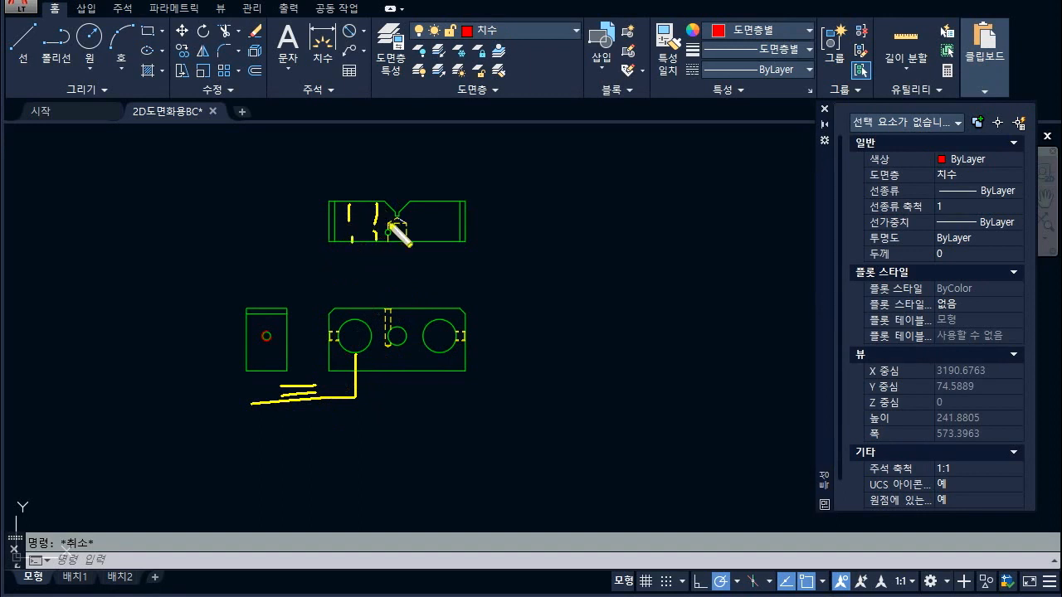
drag(426, 210, 429, 243)
drag(449, 215, 448, 239)
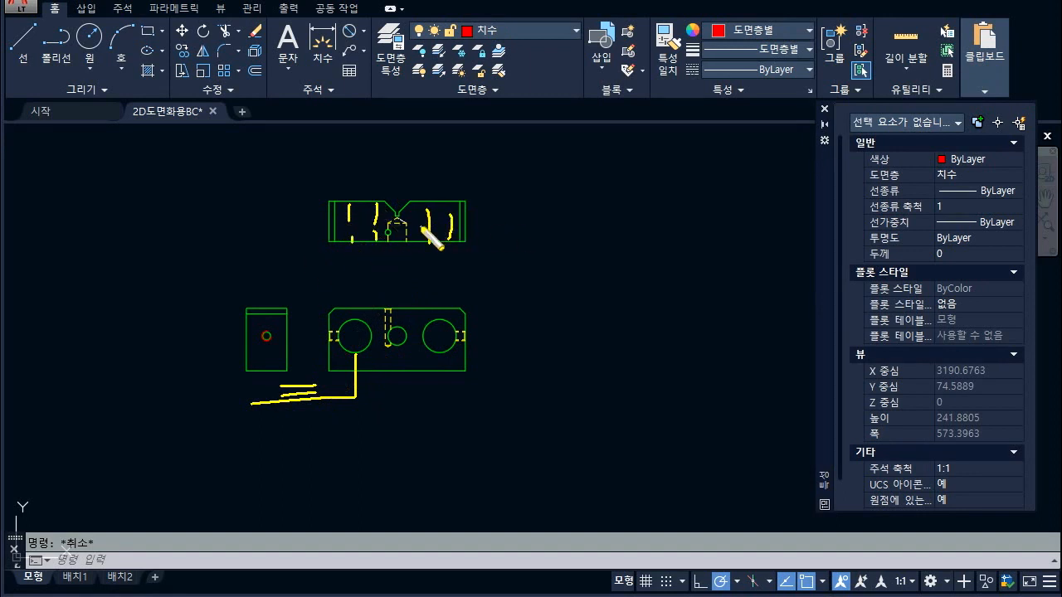
key(Escape)
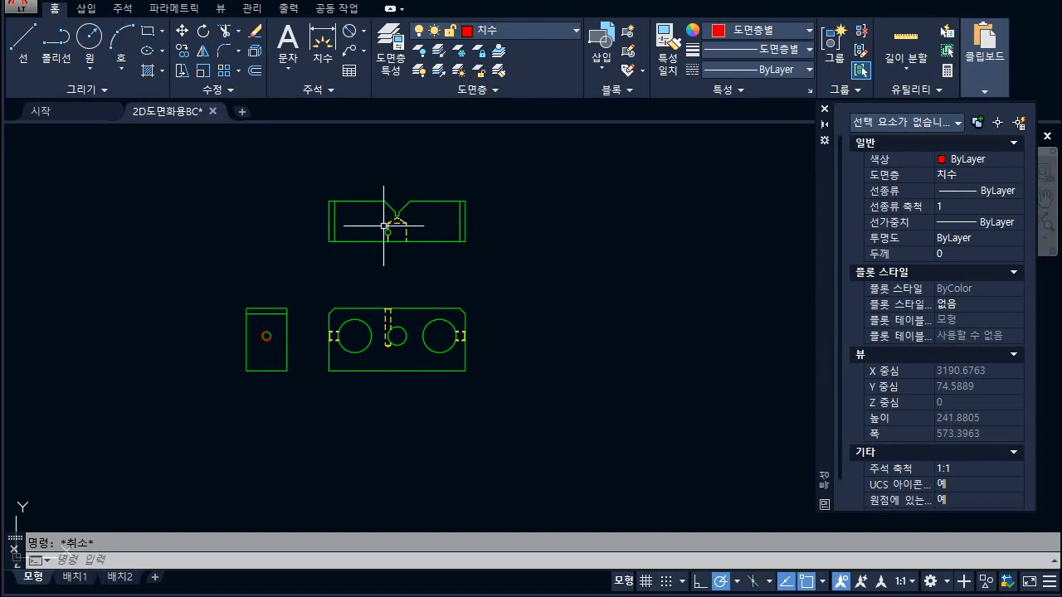
click(24, 41)
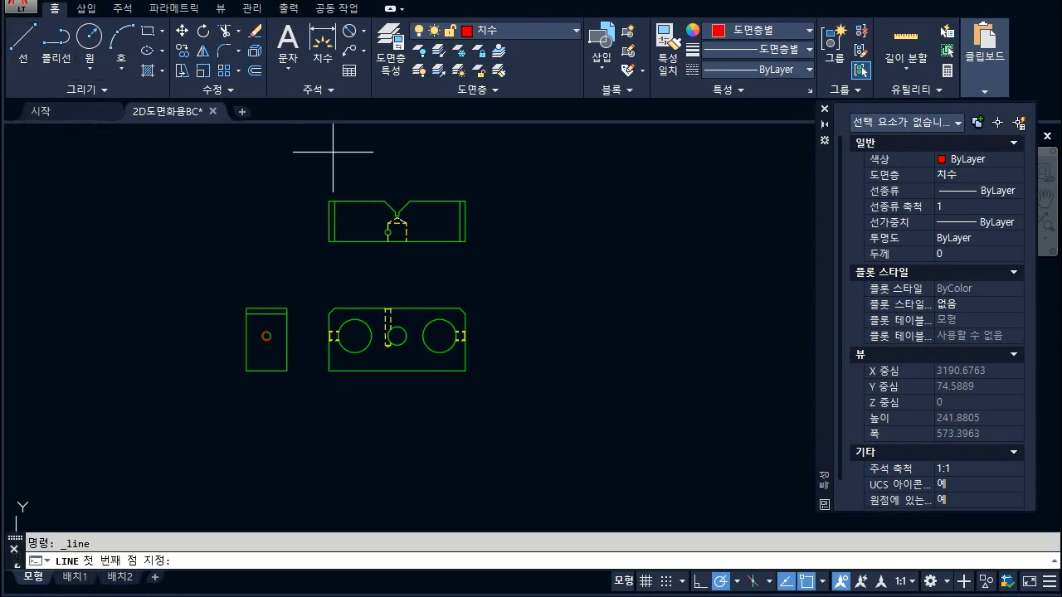
key(Escape)
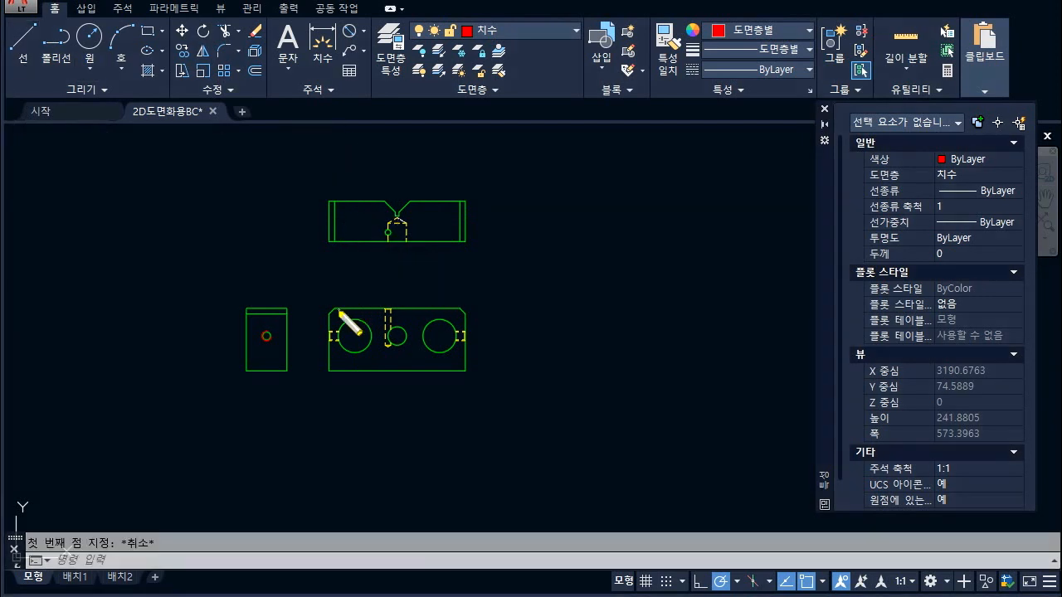
mouse_move(329, 341)
mouse_down()
mouse_move(355, 339)
mouse_move(323, 336)
mouse_up()
mouse_move(259, 339)
mouse_down()
mouse_move(365, 341)
mouse_move(345, 340)
mouse_up()
scroll(294, 348, up, 2)
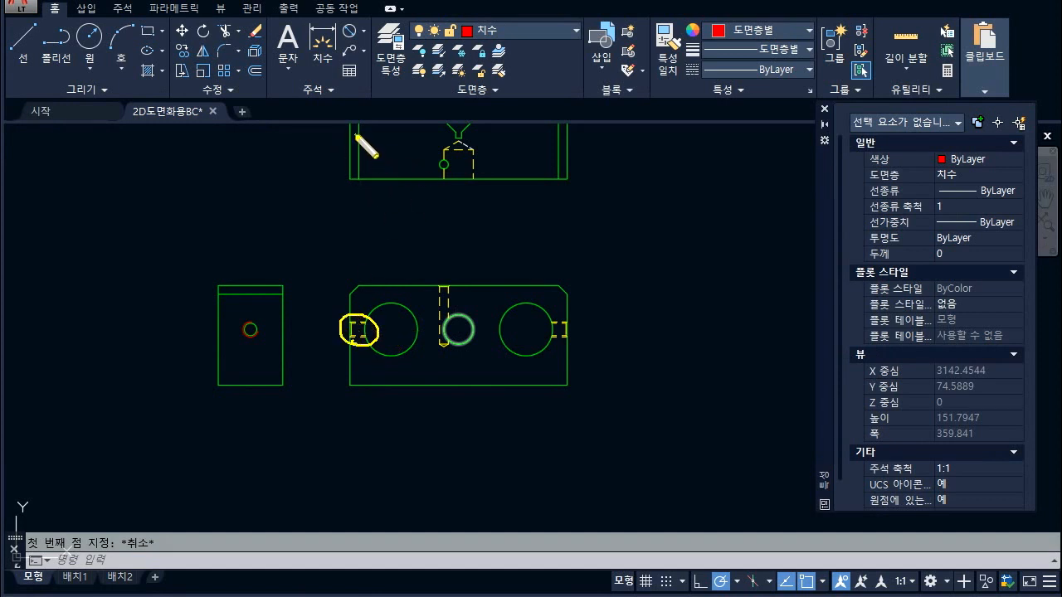
mouse_move(353, 146)
mouse_down()
mouse_move(376, 129)
mouse_move(390, 153)
mouse_move(415, 155)
mouse_move(367, 127)
mouse_move(378, 153)
mouse_move(424, 156)
mouse_up()
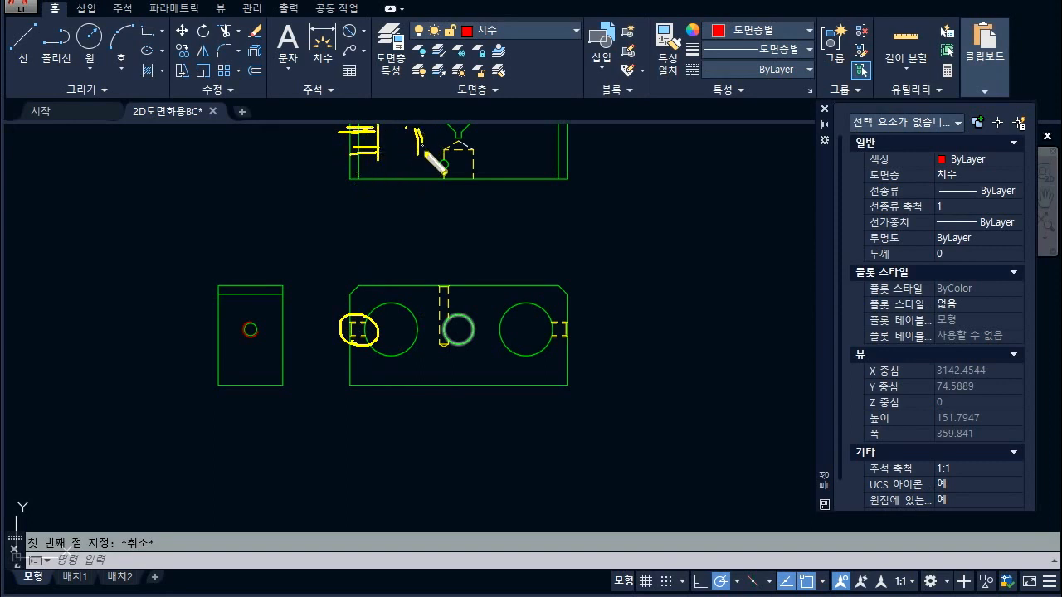
drag(271, 305, 273, 307)
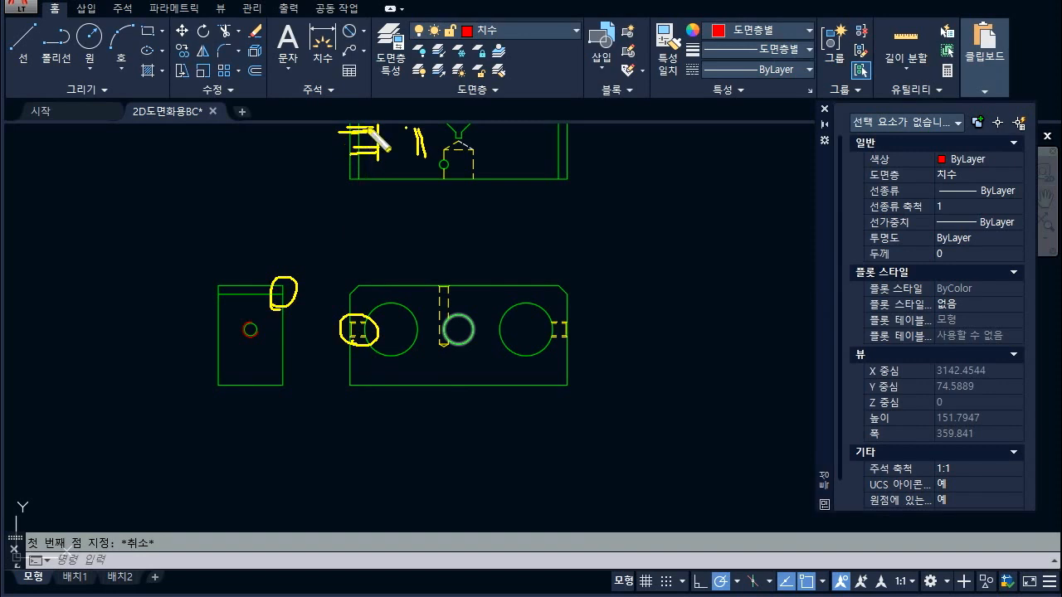
key(Escape)
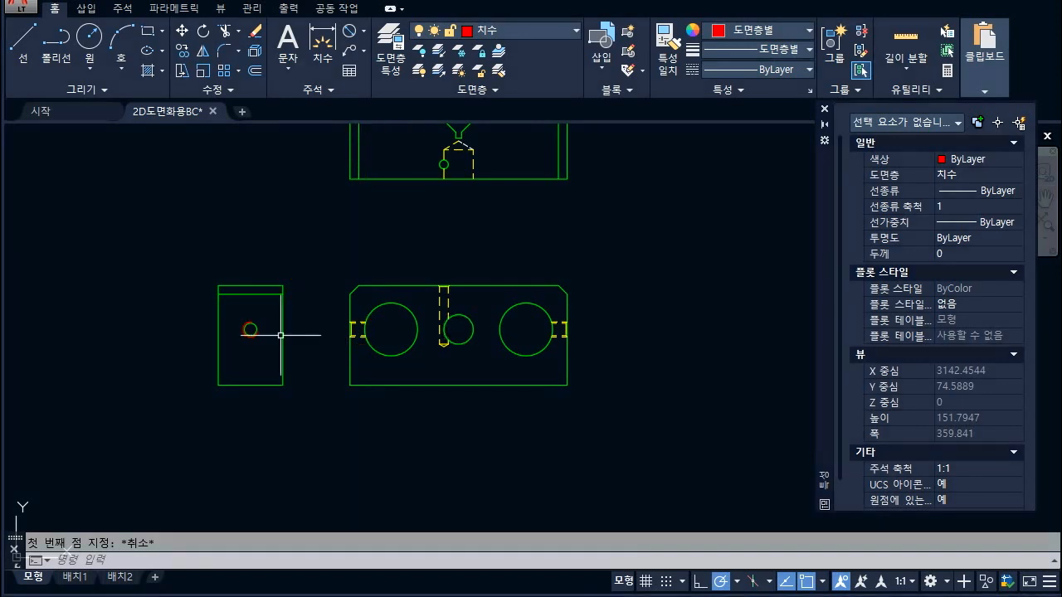
- Draw a vertical projection line about 81 units long from the left large hole's left quadrant up past the green V-notch view
scroll(353, 302, down, 3)
scroll(411, 196, up, 3)
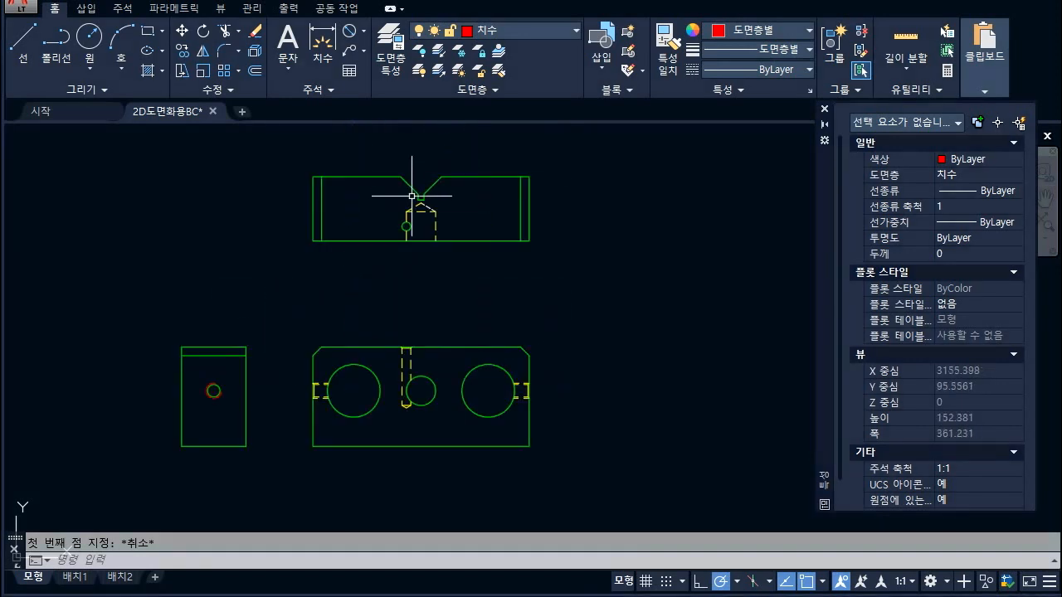
click(24, 43)
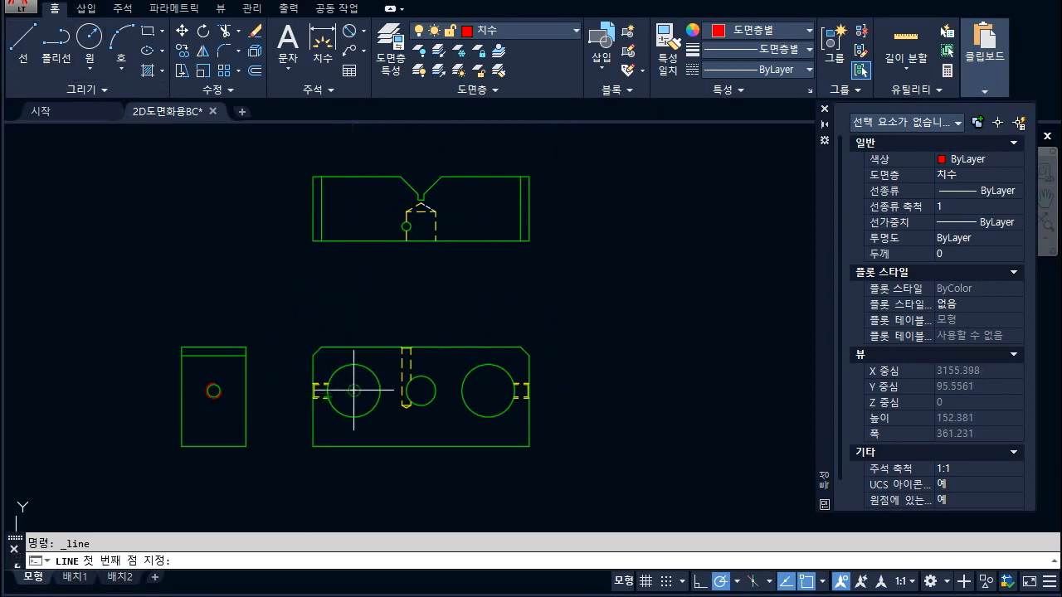
click(328, 390)
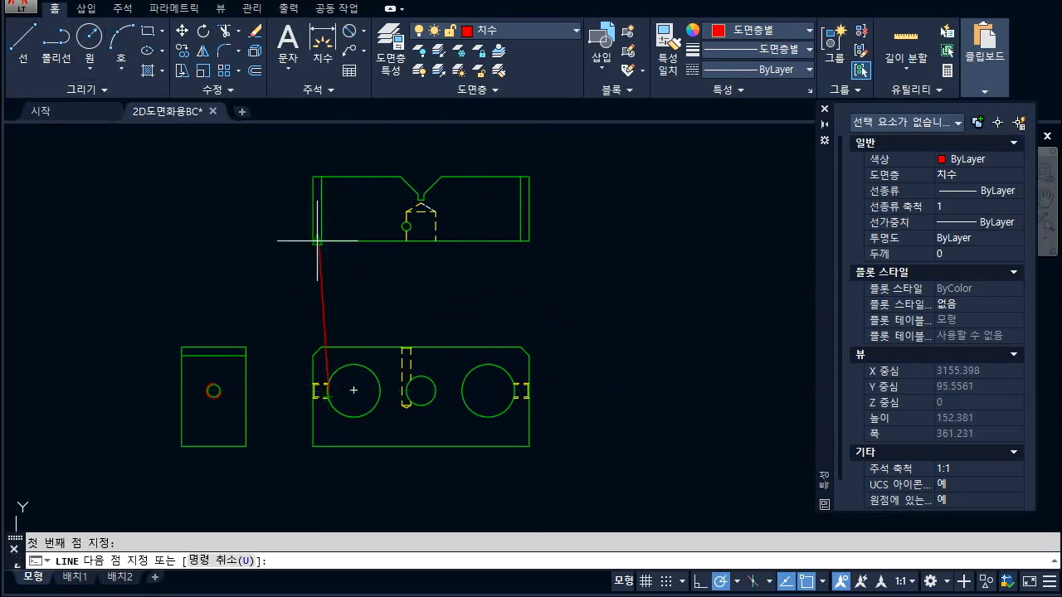
click(329, 160)
key(Escape)
key(Return)
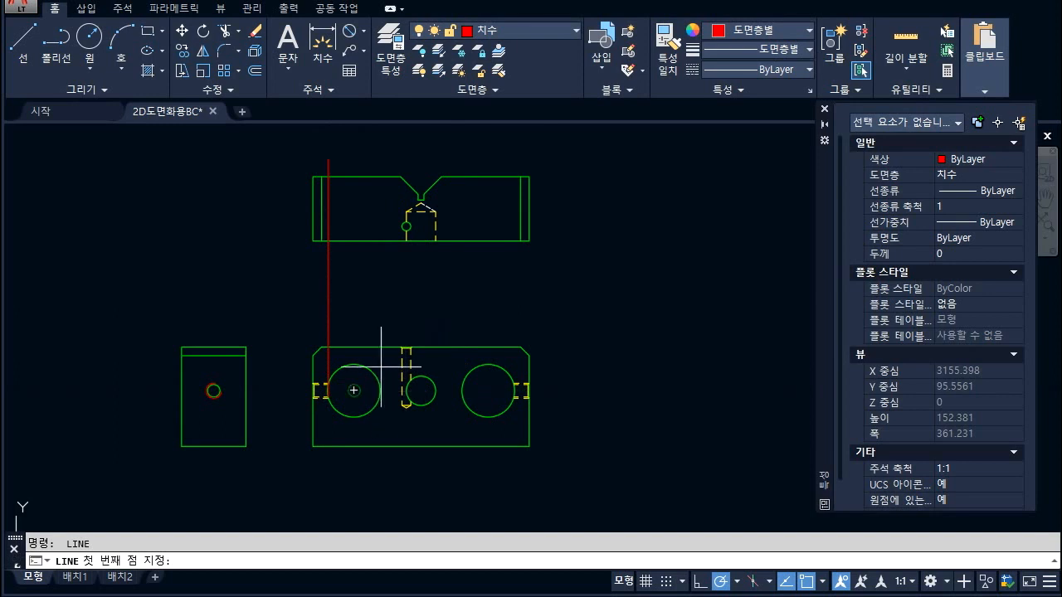
key(Escape)
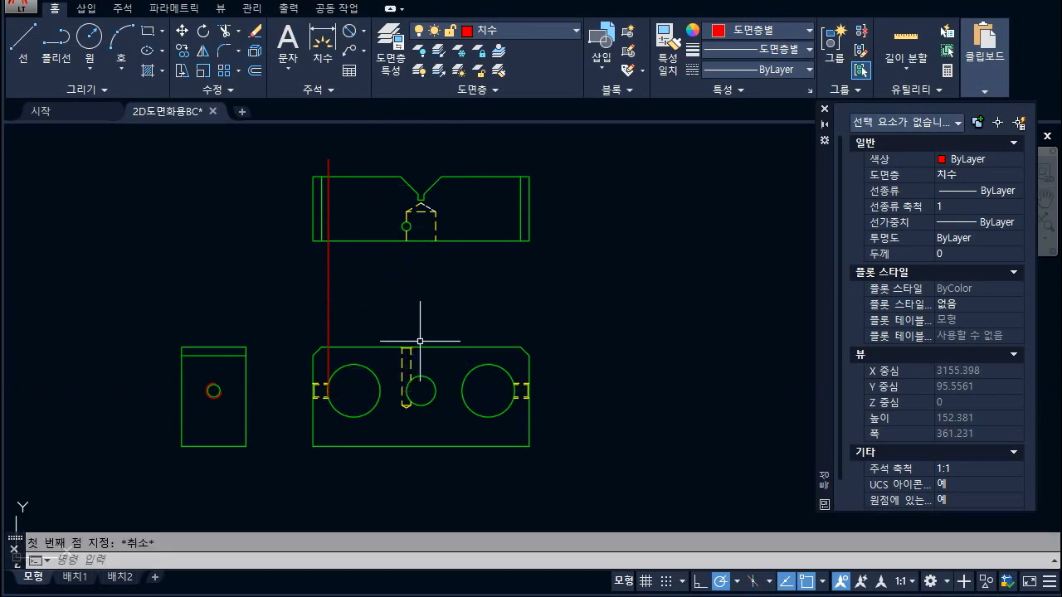
- Erase the vertical projection line between the two green views
scroll(446, 358, down, 5)
scroll(417, 330, up, 4)
click(440, 357)
click(382, 351)
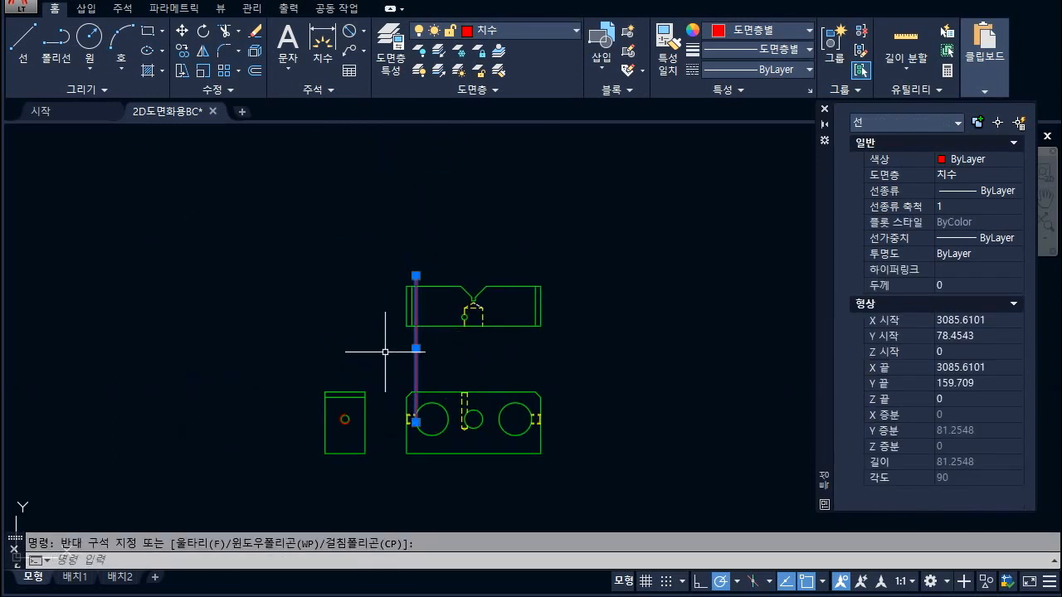
key(Delete)
- Select the lower-left short edge line and the right edge line of the left large hole in the white V-notch view
scroll(374, 345, down, 4)
scroll(199, 261, up, 4)
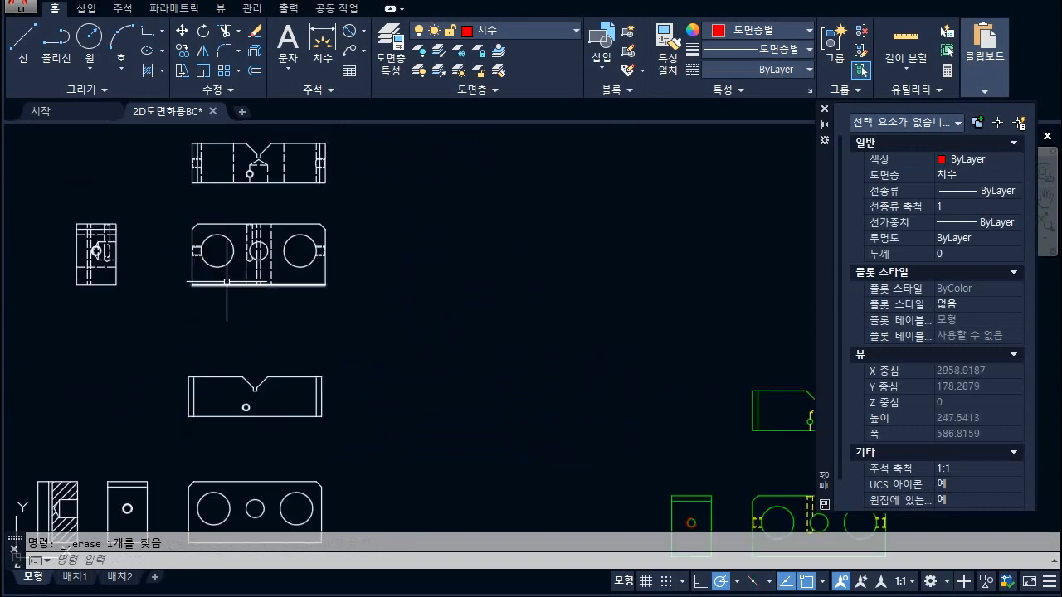
scroll(204, 151, up, 6)
click(193, 302)
click(172, 311)
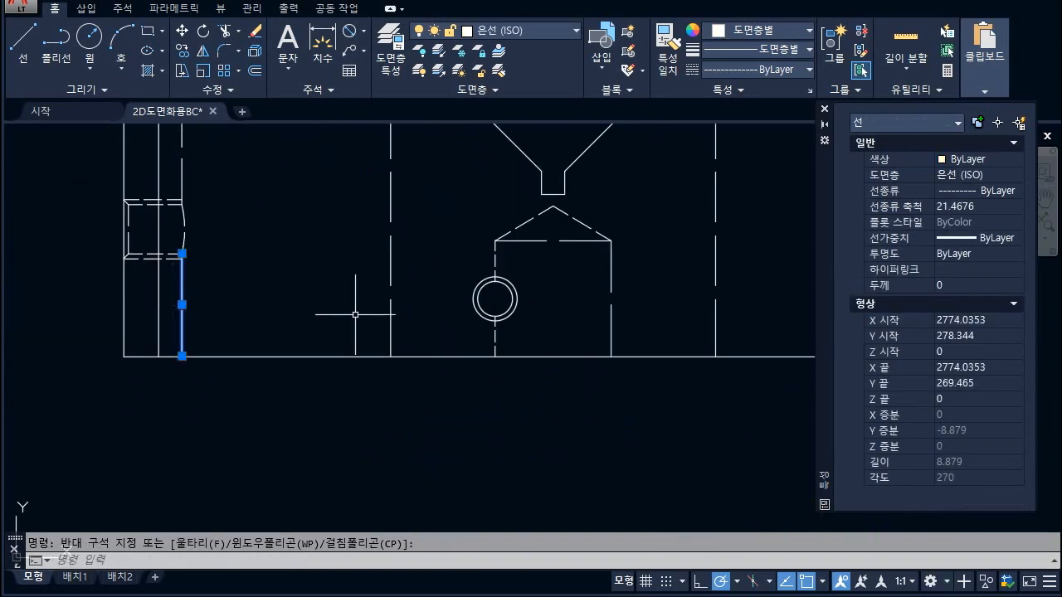
click(411, 311)
click(377, 274)
scroll(377, 274, down, 4)
scroll(272, 248, up, 6)
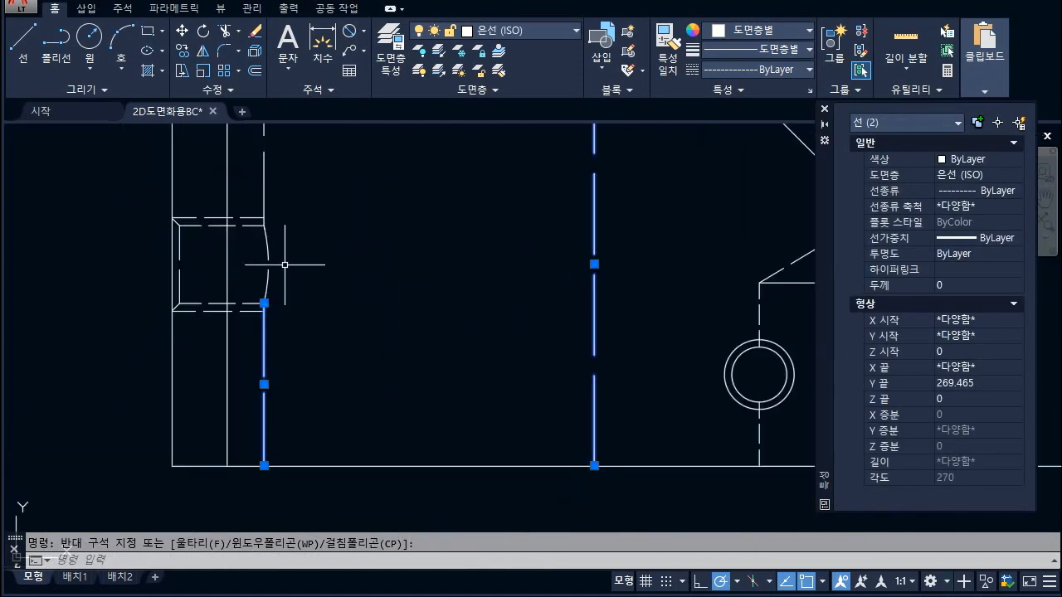
mouse_move(262, 224)
mouse_down()
mouse_move(266, 286)
mouse_move(273, 262)
mouse_move(270, 273)
mouse_up()
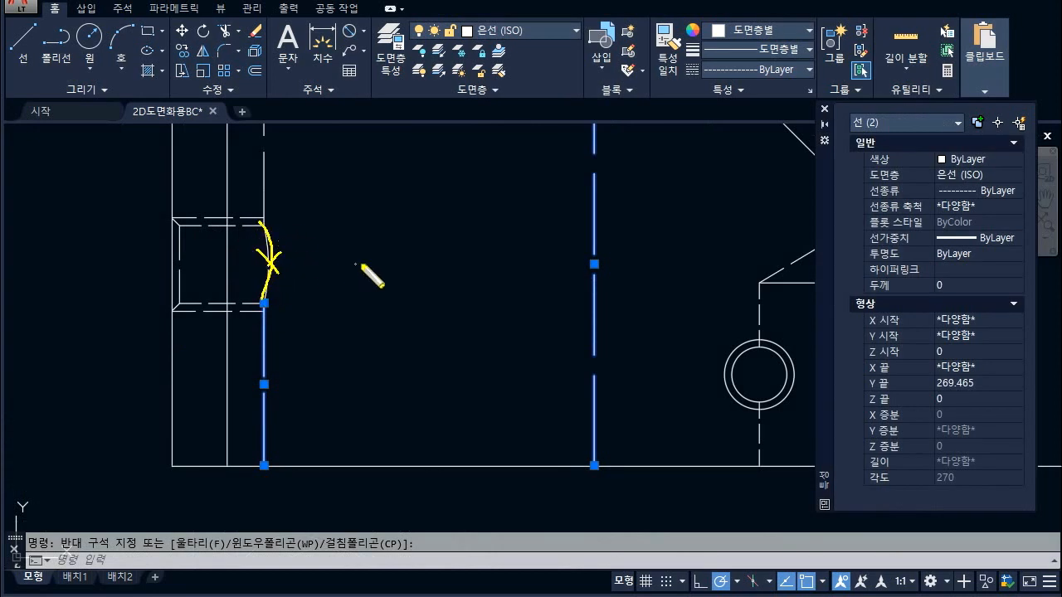
mouse_move(415, 305)
mouse_down()
mouse_move(433, 315)
mouse_move(535, 301)
mouse_up()
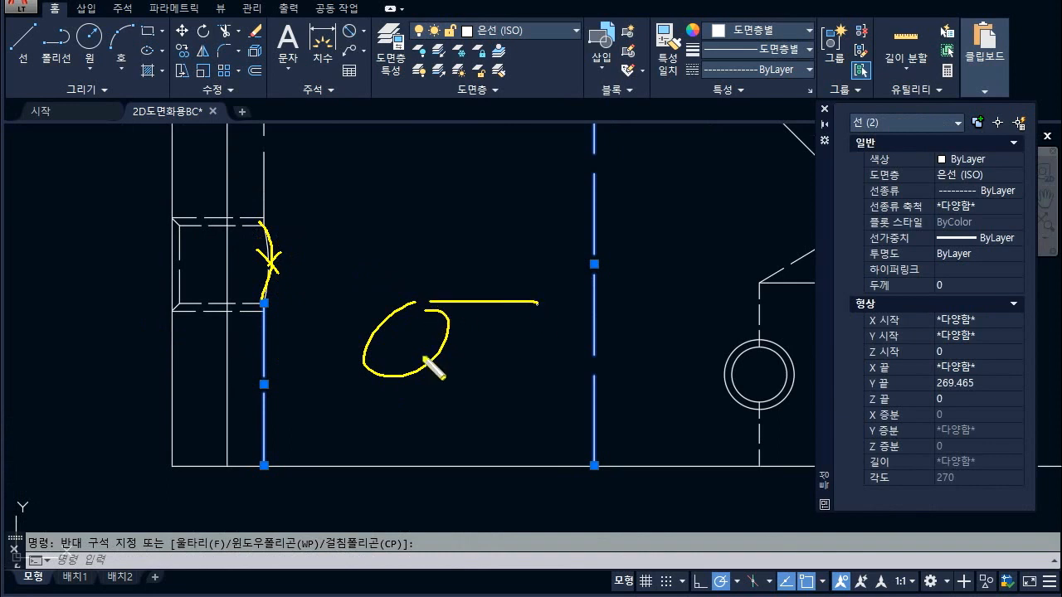
drag(427, 373, 525, 378)
drag(546, 309, 522, 389)
mouse_move(470, 352)
mouse_down()
mouse_move(470, 373)
mouse_move(491, 365)
mouse_move(501, 332)
mouse_up()
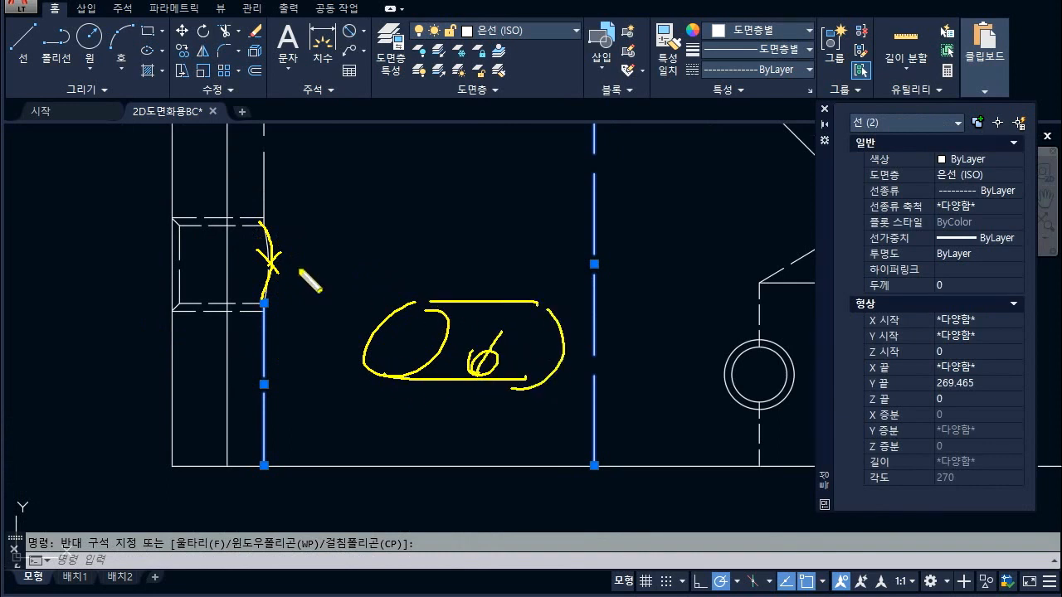
mouse_move(262, 225)
mouse_down()
mouse_move(267, 293)
mouse_move(263, 224)
mouse_up()
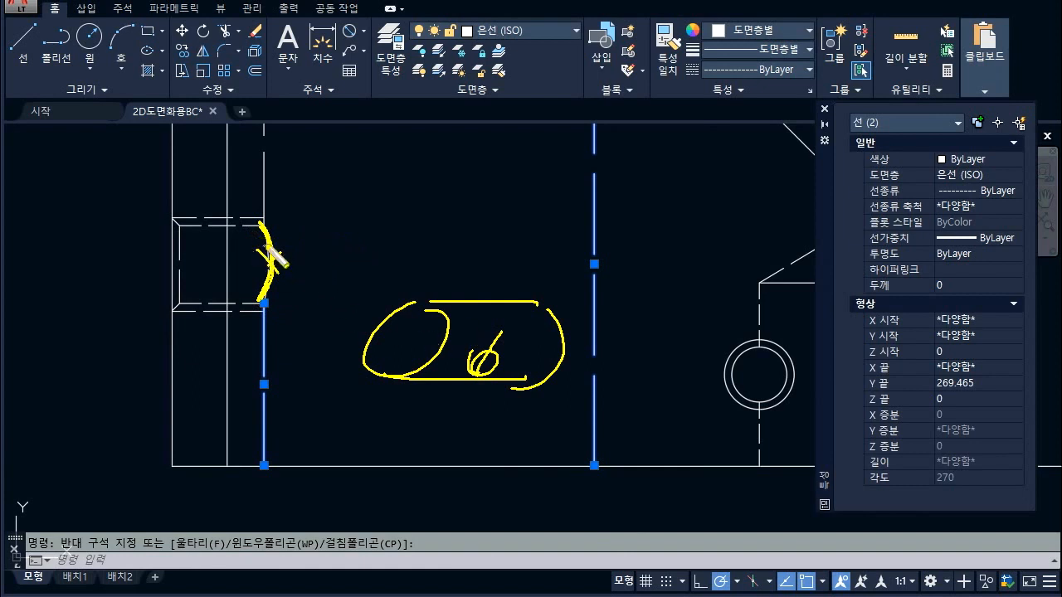
key(Escape)
- Copy the two selected hole edge lines using the lower-left corner of the white V-notch view as the base point
scroll(216, 238, down, 4)
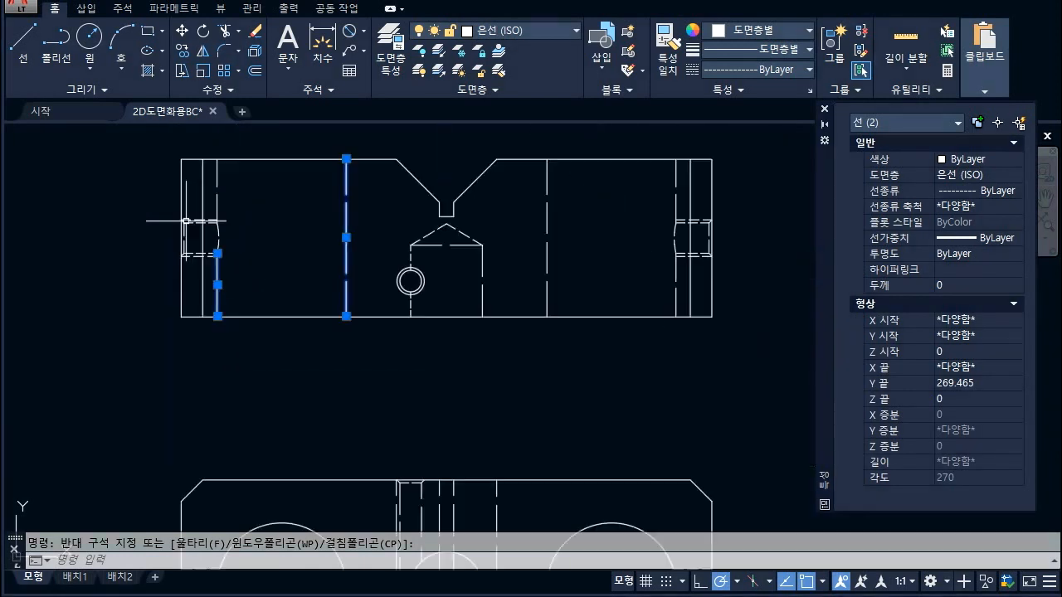
scroll(216, 238, down, 4)
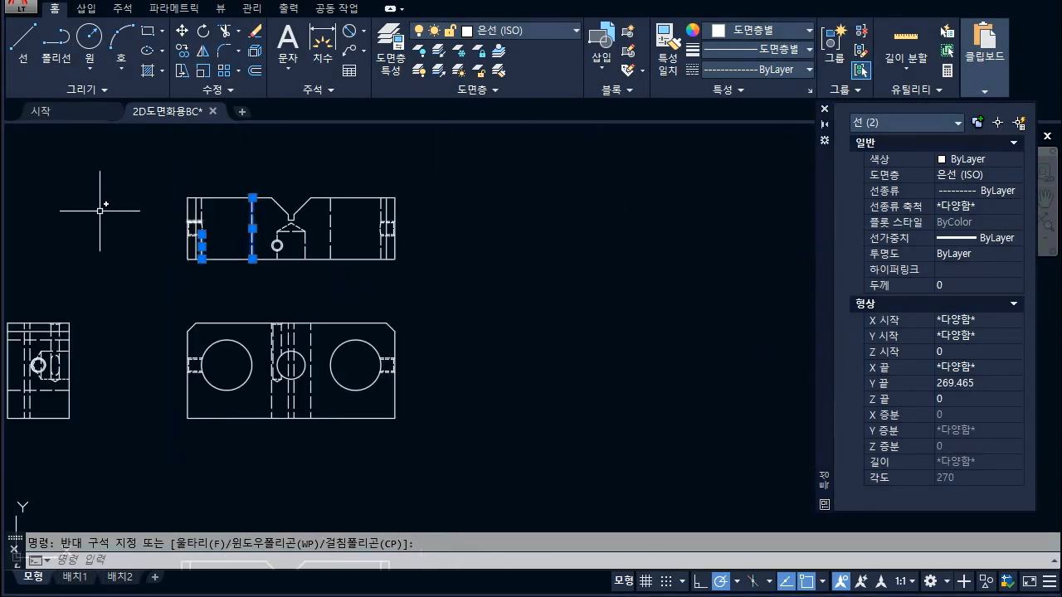
scroll(142, 220, down, 2)
scroll(206, 244, up, 4)
scroll(156, 245, up, 2)
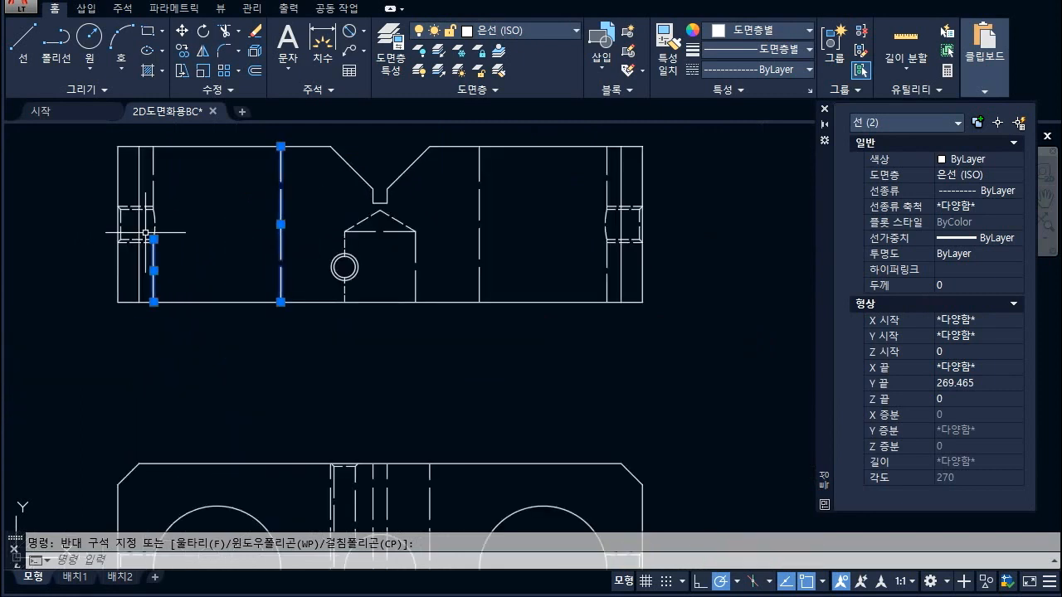
scroll(149, 236, up, 2)
scroll(251, 269, down, 4)
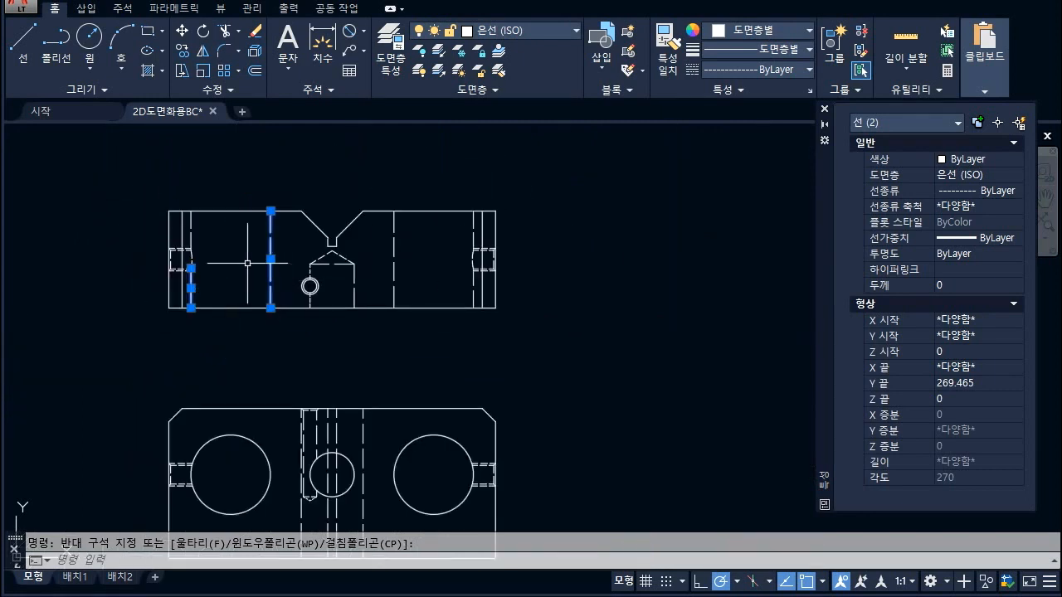
right_click(94, 176)
mouse_move(118, 229)
click(286, 264)
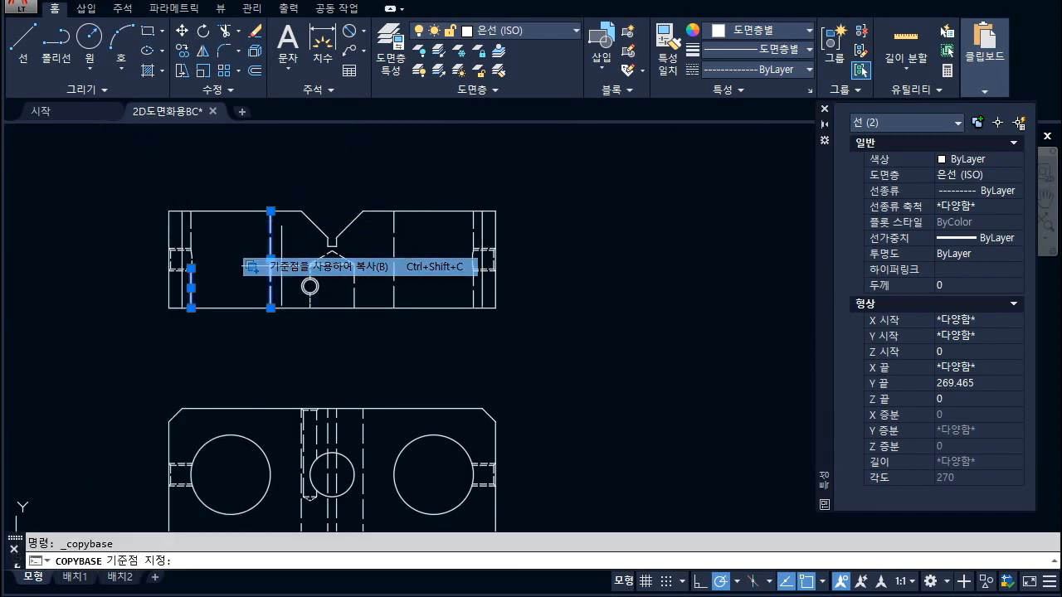
click(166, 304)
- Paste the two hole edge lines at the lower-left corner of the green V-notch view
scroll(147, 230, down, 4)
scroll(338, 339, up, 6)
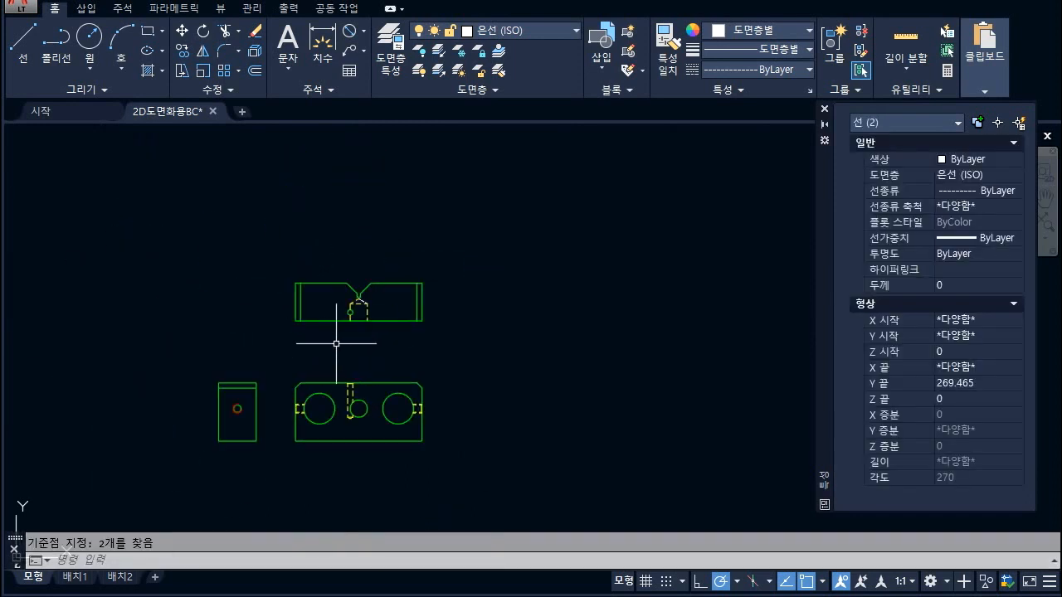
key(ctrl+v)
click(243, 286)
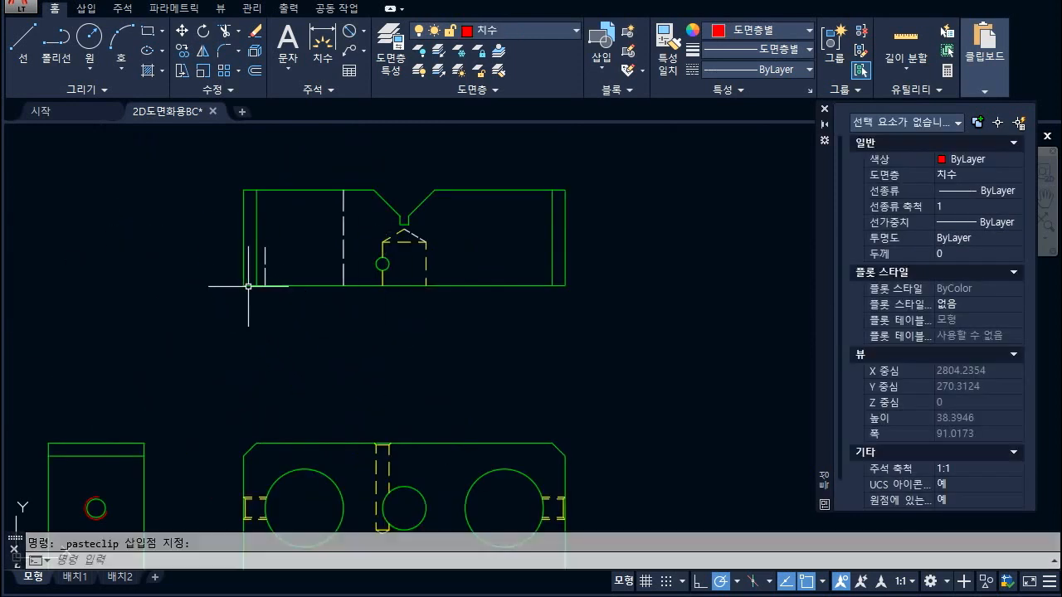
key(Escape)
- Assign the two pasted hole edge lines in the green V-notch view to the 외형선 layer
click(361, 267)
click(259, 255)
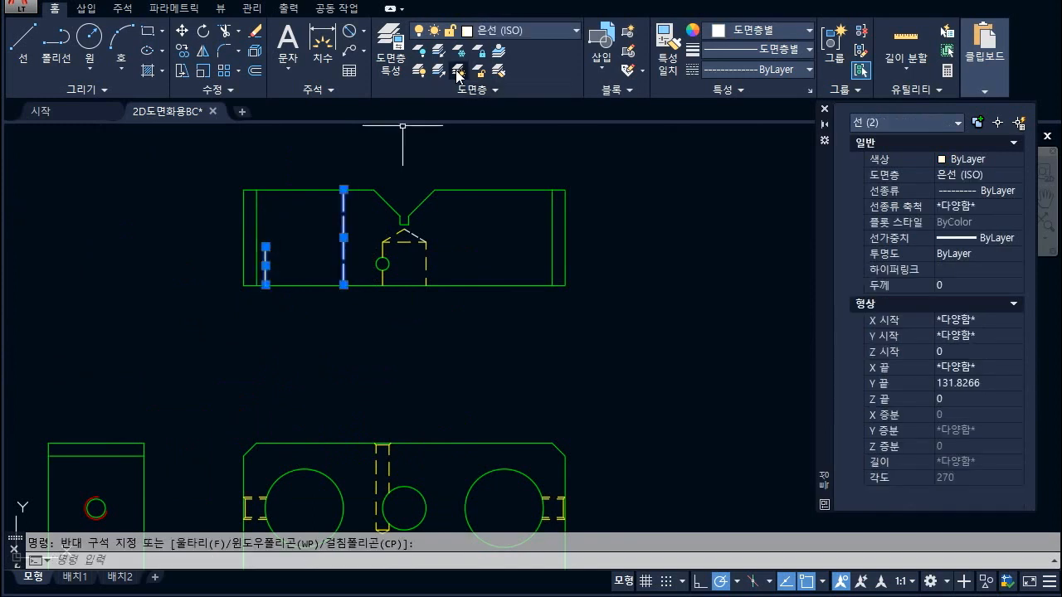
click(494, 33)
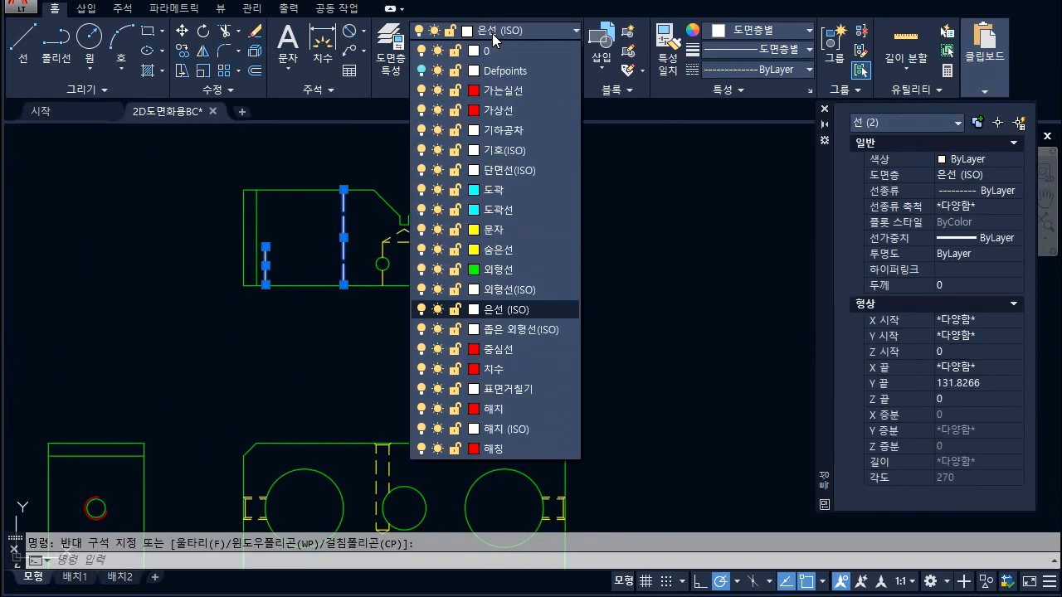
click(512, 274)
key(Escape)
scroll(340, 274, up, 2)
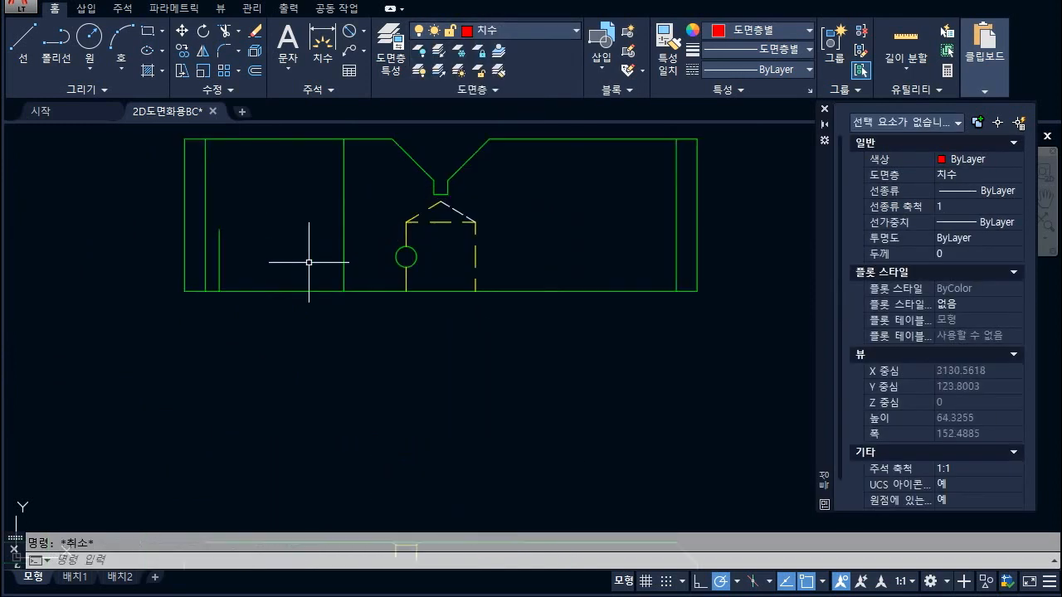
scroll(215, 228, down, 2)
scroll(215, 228, down, 2)
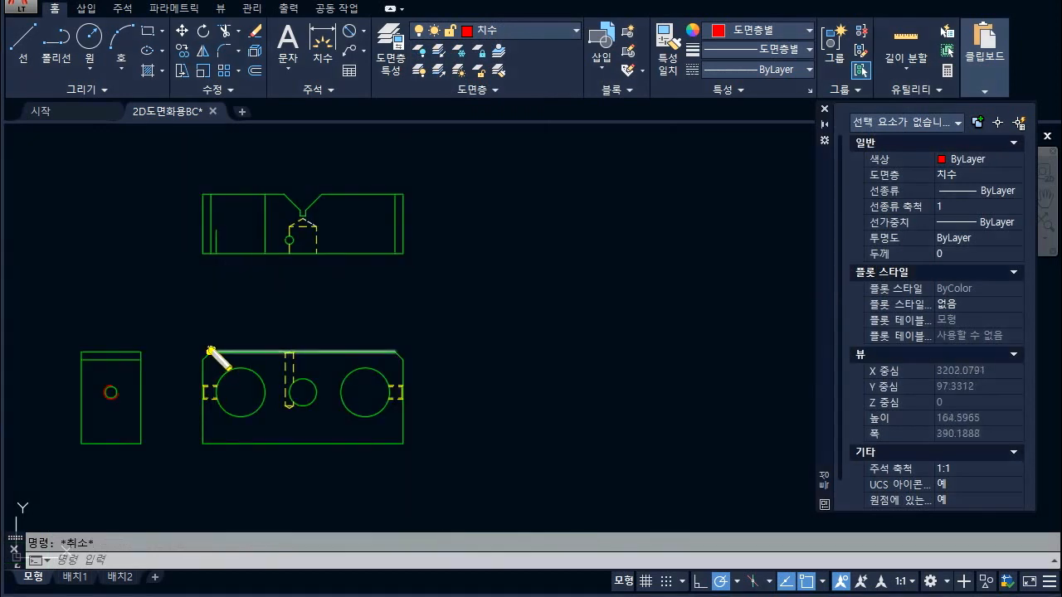
drag(220, 395, 273, 396)
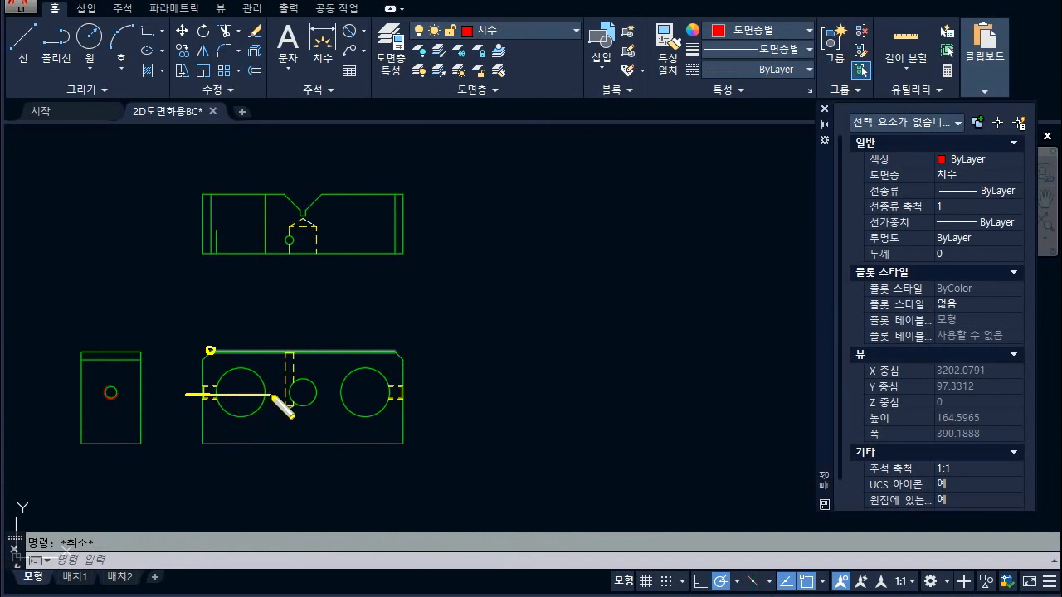
mouse_move(292, 317)
mouse_down()
mouse_move(274, 344)
mouse_move(279, 389)
mouse_up()
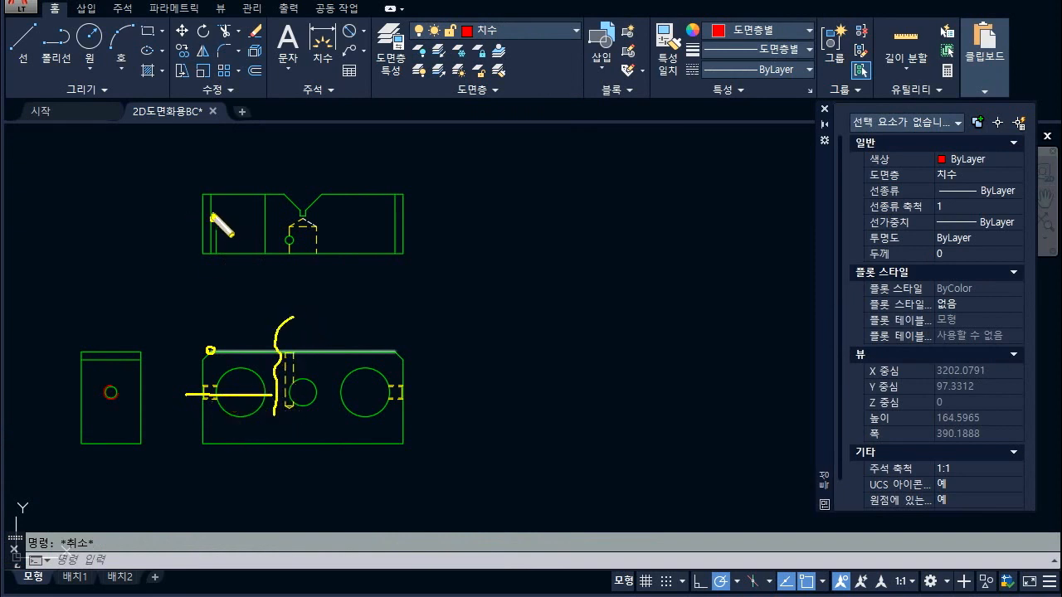
mouse_move(219, 355)
mouse_down()
mouse_move(268, 356)
mouse_move(184, 351)
mouse_move(261, 354)
mouse_up()
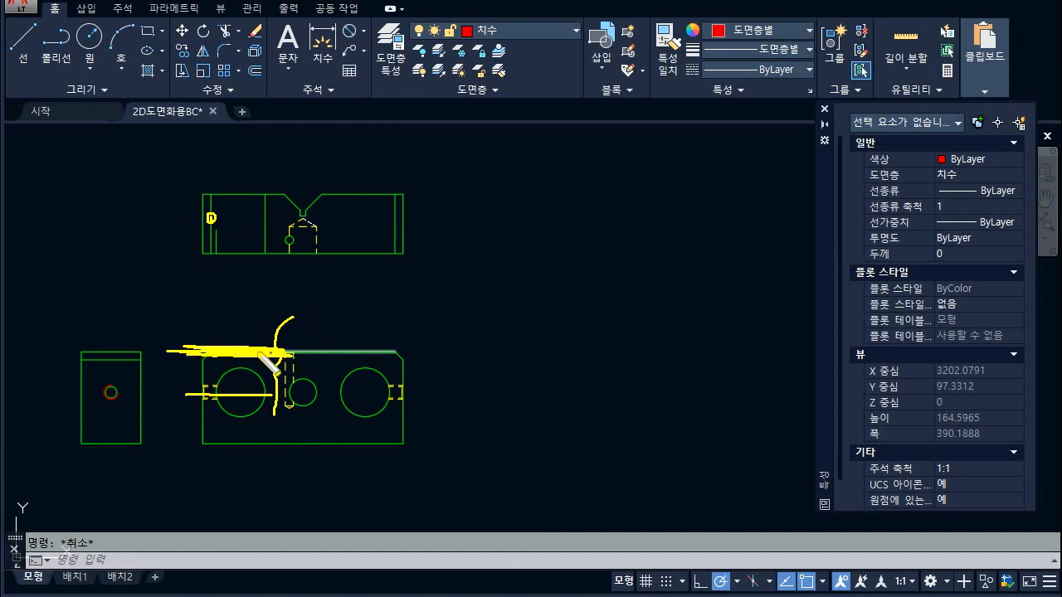
mouse_move(242, 394)
mouse_down()
mouse_move(302, 365)
mouse_move(278, 419)
mouse_up()
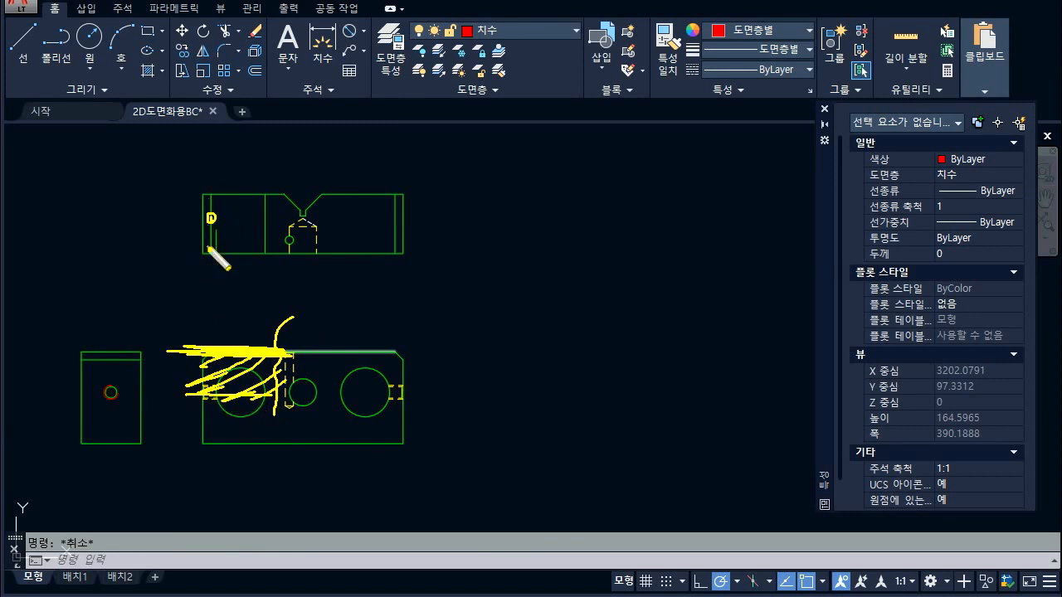
- Erase the vertical chamfer edge line near the left end of the green V-notch view
click(212, 213)
key(Delete)
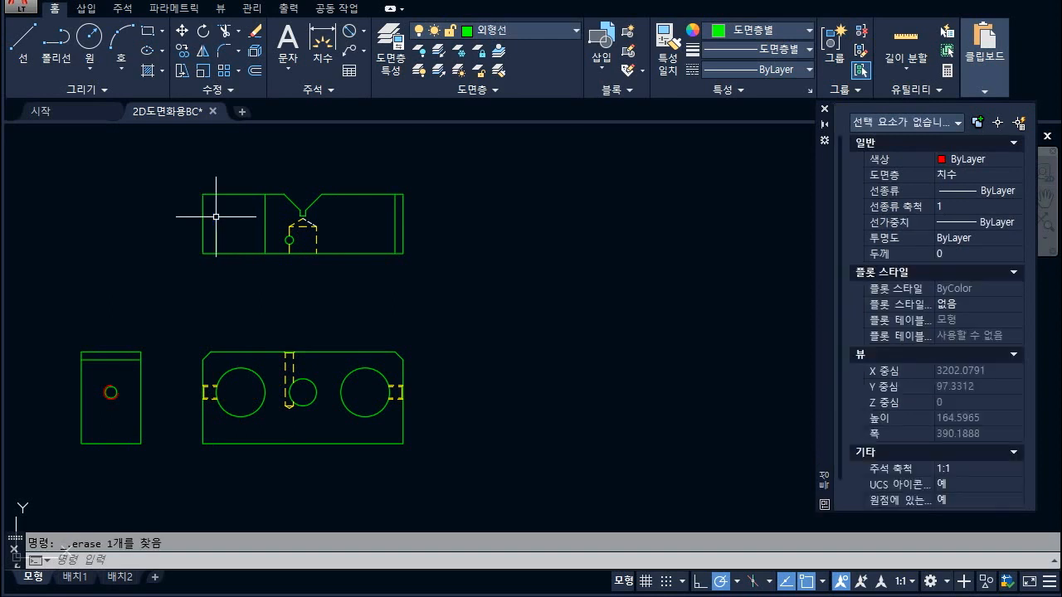
- Extend the short left edge line of the large hole up to the upper edge of the green V-notch view
scroll(230, 214, up, 2)
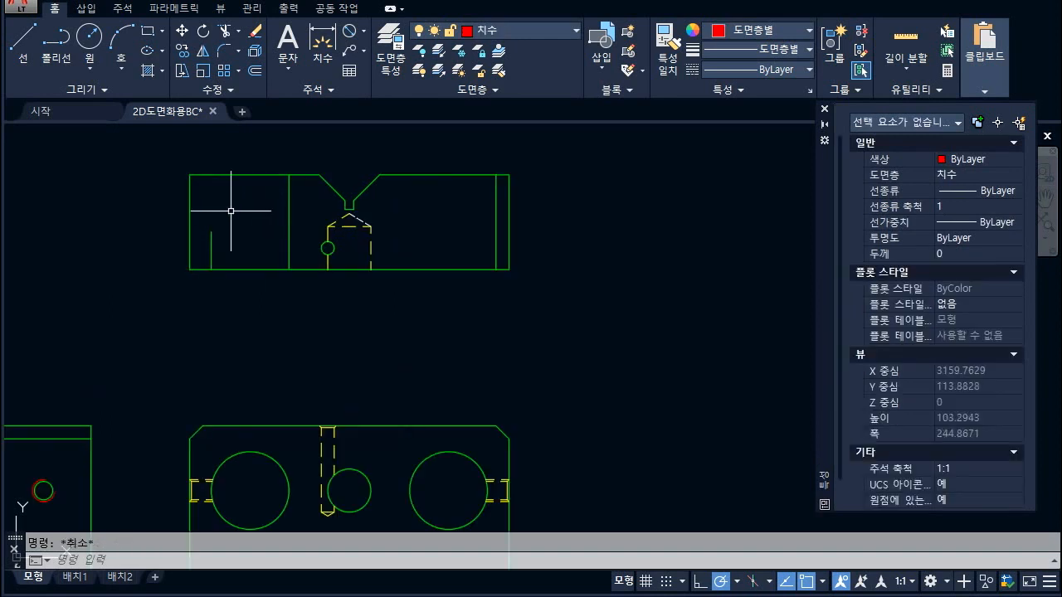
click(238, 31)
click(249, 98)
scroll(277, 296, down, 2)
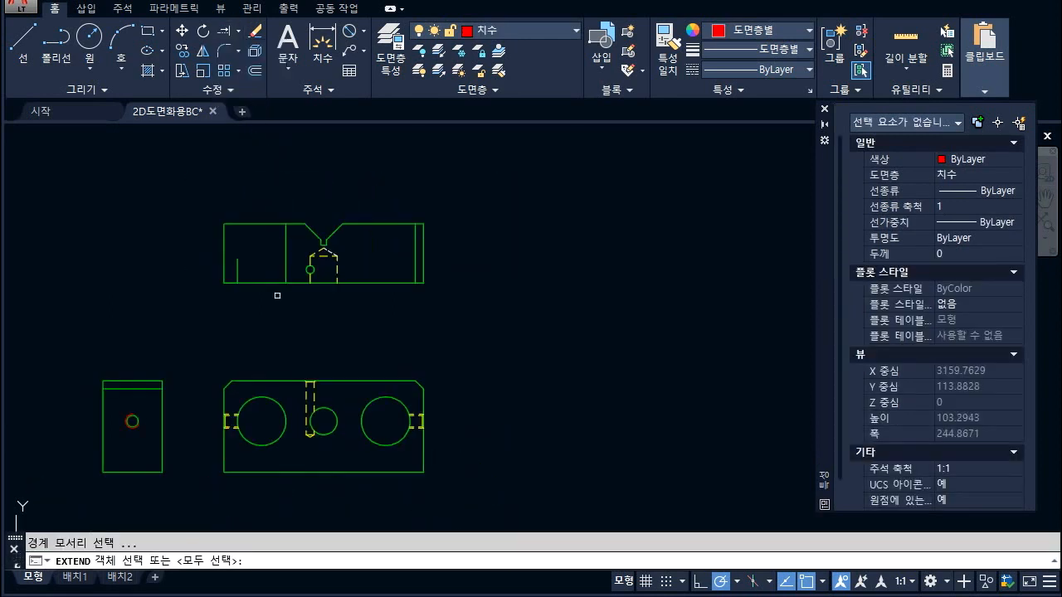
scroll(254, 266, up, 2)
click(257, 277)
click(147, 161)
key(Return)
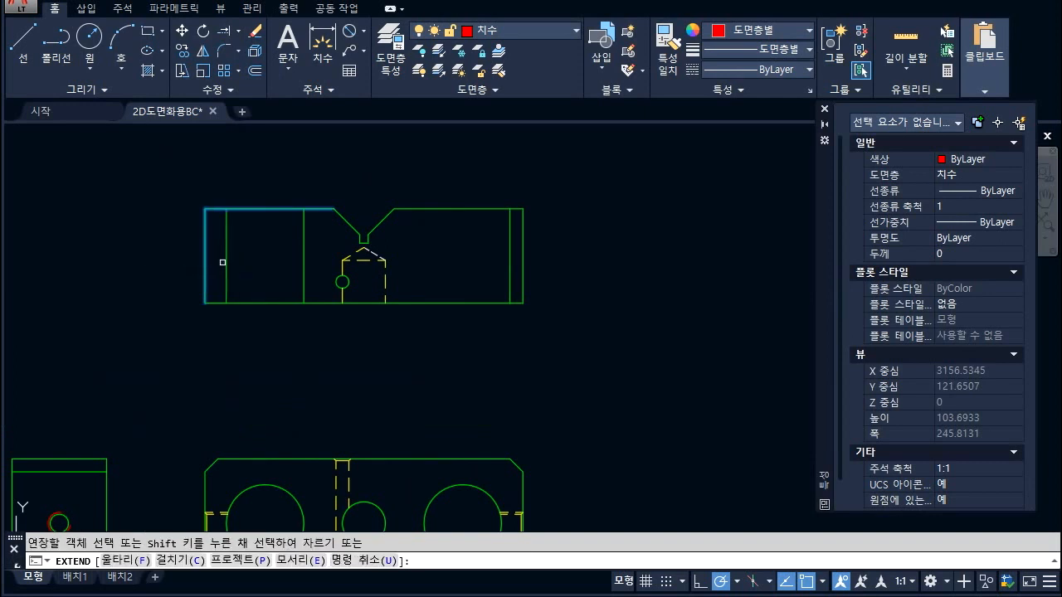
key(Escape)
- Draw a wavy eight-point spline as a break line between the left large hole and the V-notch, crossing the upper and lower edges
scroll(216, 236, down, 2)
scroll(231, 239, up, 2)
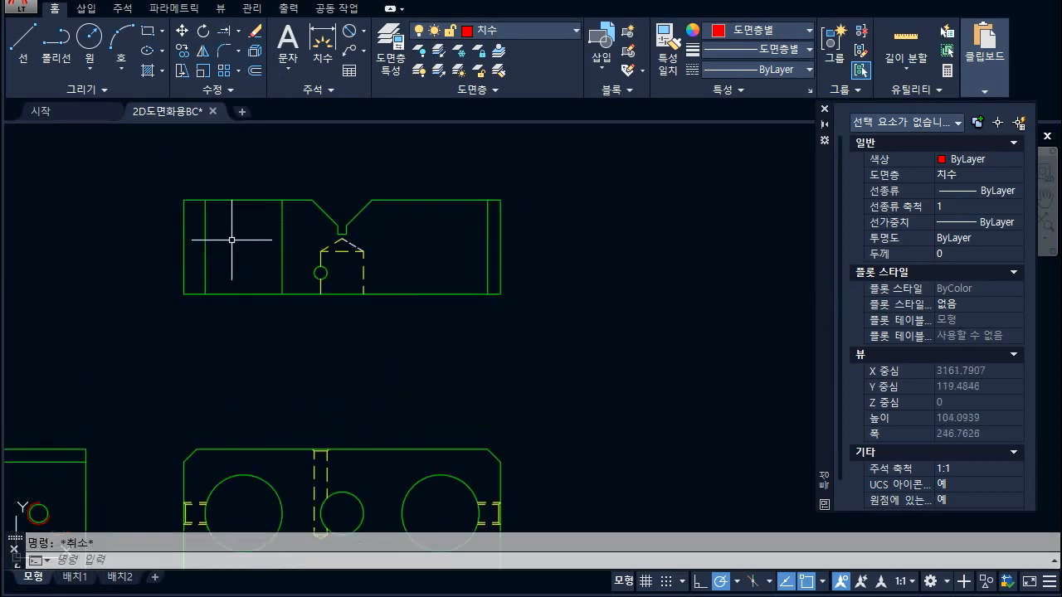
text(sp)
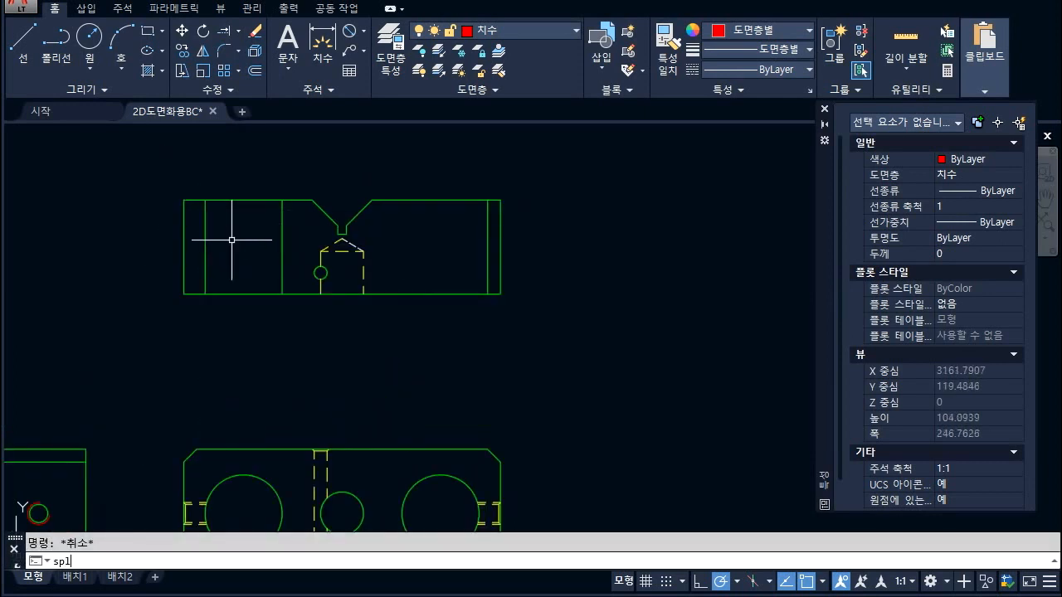
text(l)
key(Return)
scroll(331, 202, up, 4)
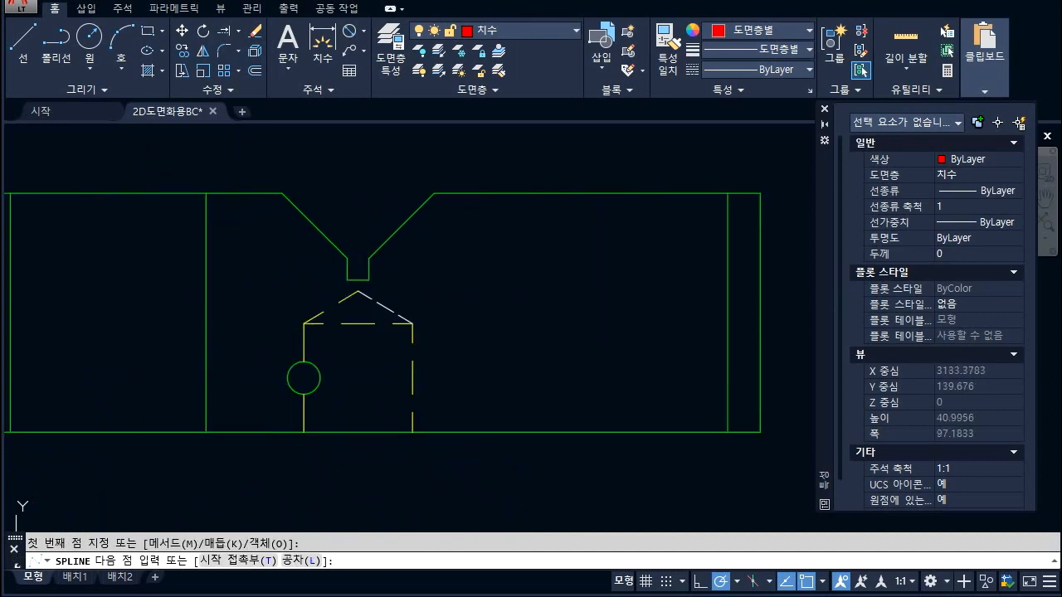
click(259, 217)
click(229, 267)
click(251, 322)
click(250, 359)
click(250, 397)
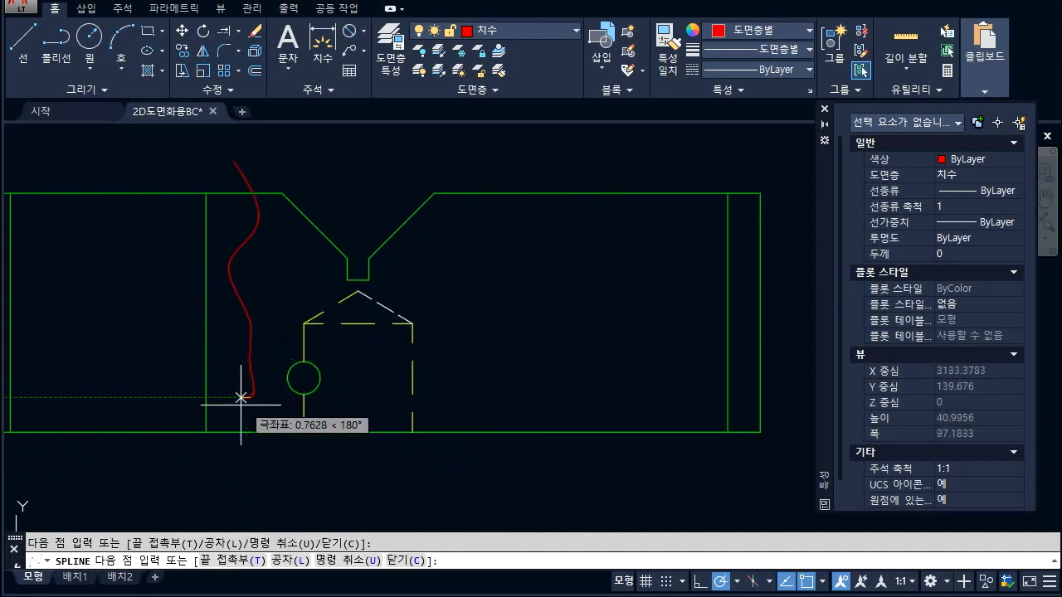
click(237, 423)
click(249, 460)
key(Return)
key(Return)
key(Escape)
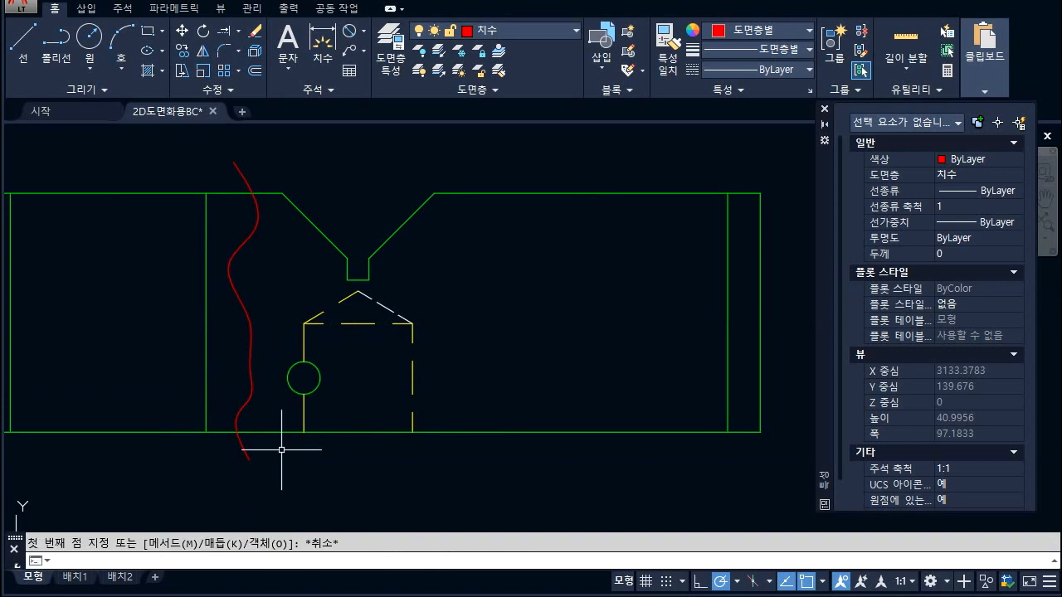
- Assign the wavy break line to the 가는실선 layer
click(240, 471)
click(230, 451)
click(502, 31)
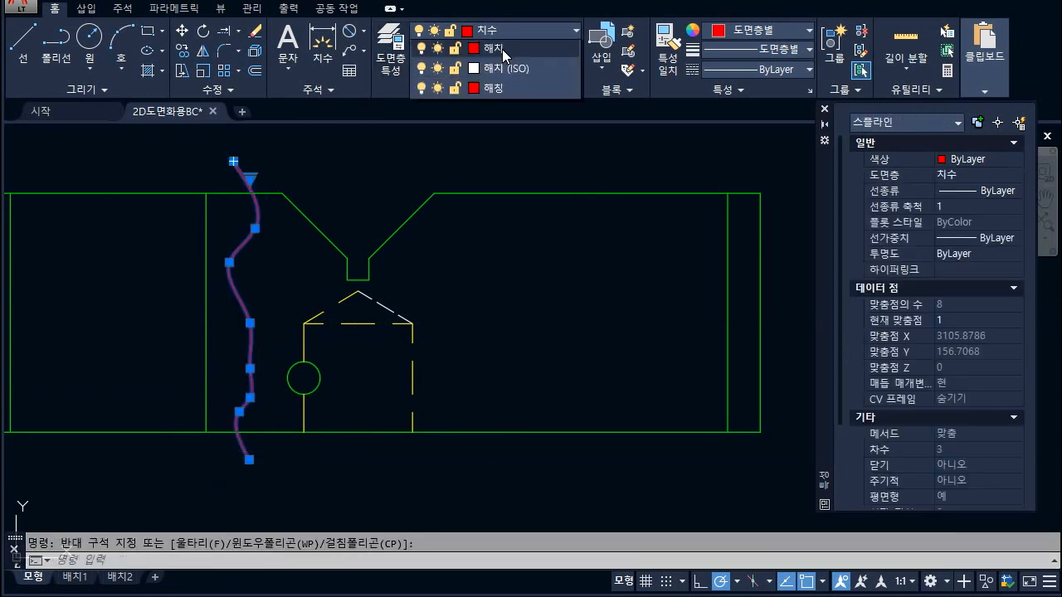
click(502, 91)
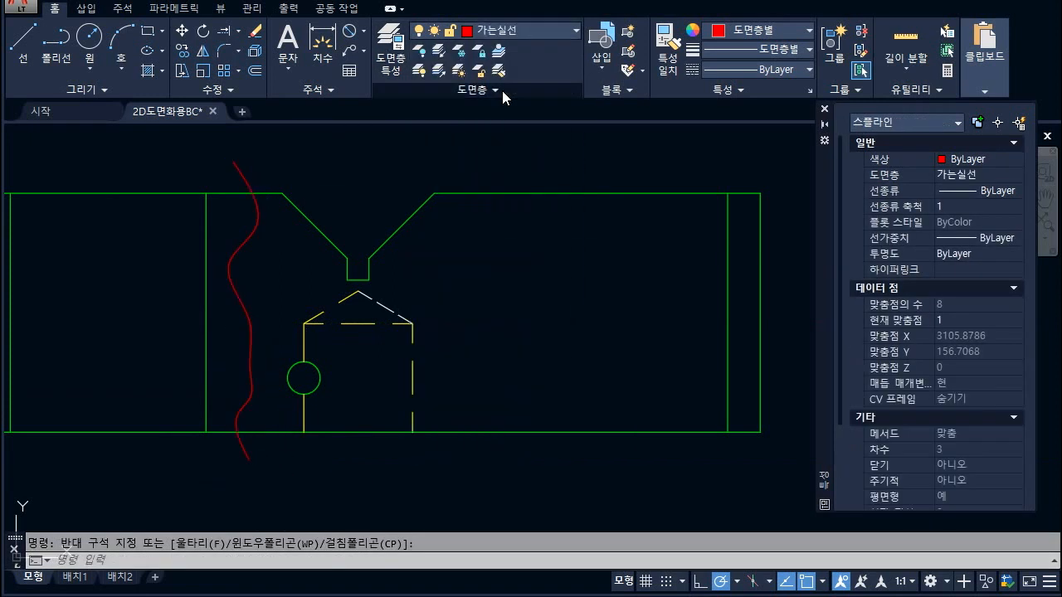
- Trim the ends of the wavy break line that stick out beyond the upper and lower edges of the green V-notch view
scroll(257, 160, down, 2)
click(23, 42)
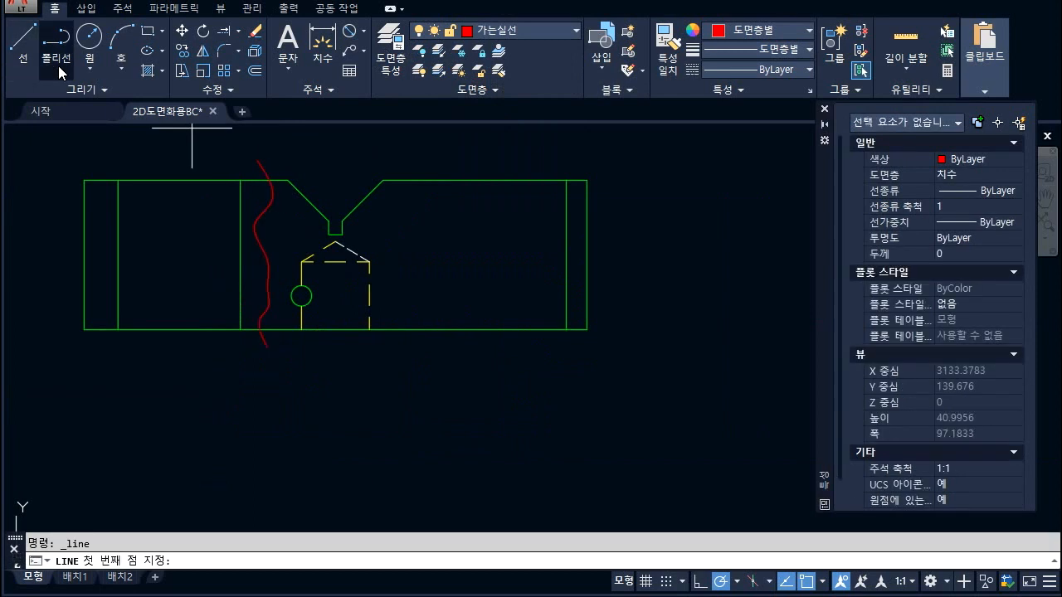
key(Escape)
text(tr)
key(Return)
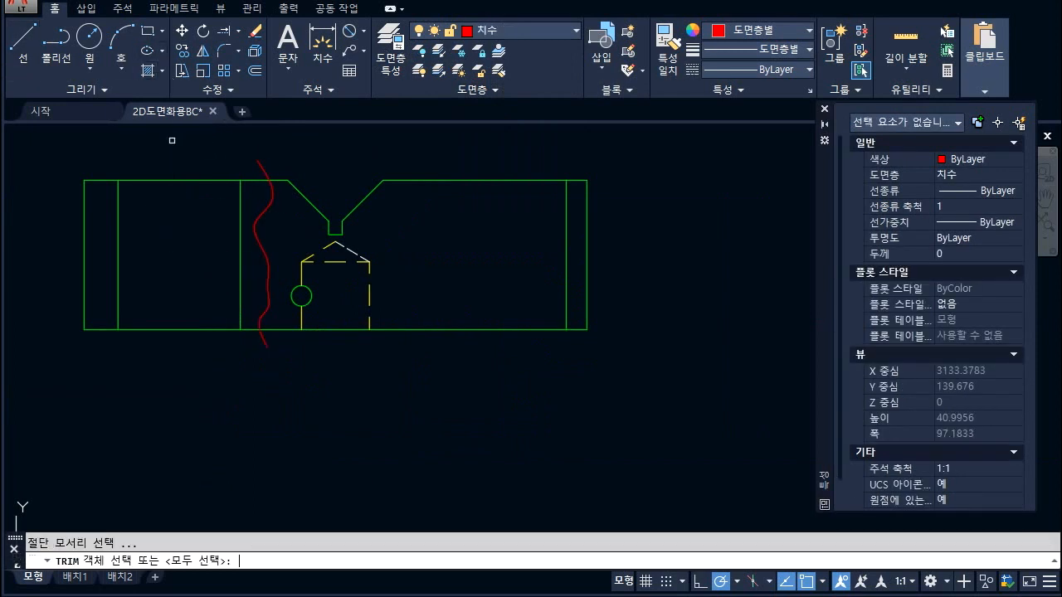
click(358, 389)
click(231, 162)
key(Return)
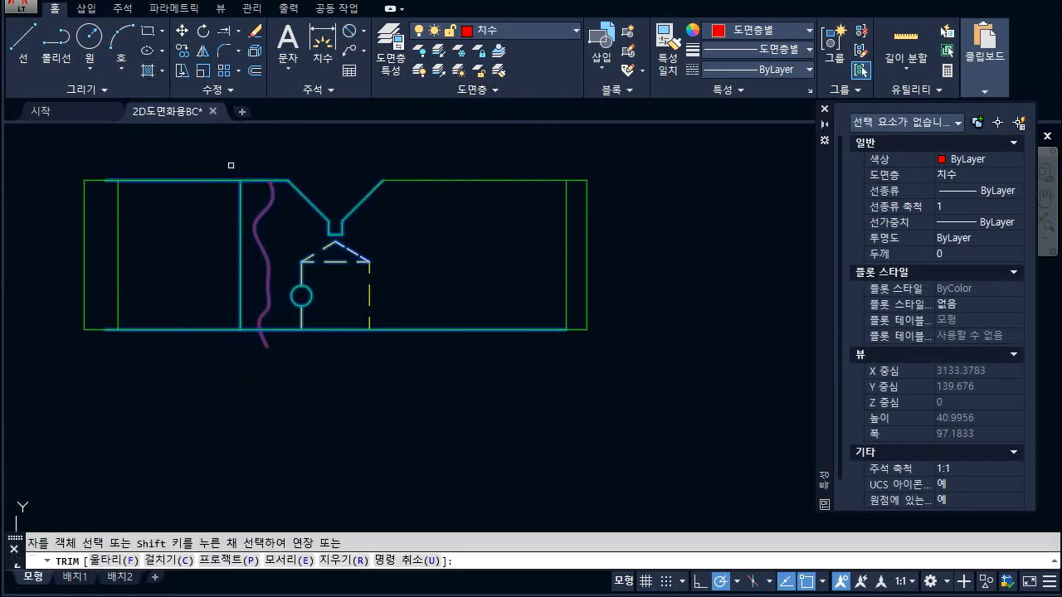
key(Escape)
- Copy the hidden lines of the left tapped hole from the white V-notch view, using that view's upper-left corner as base point
scroll(237, 174, down, 5)
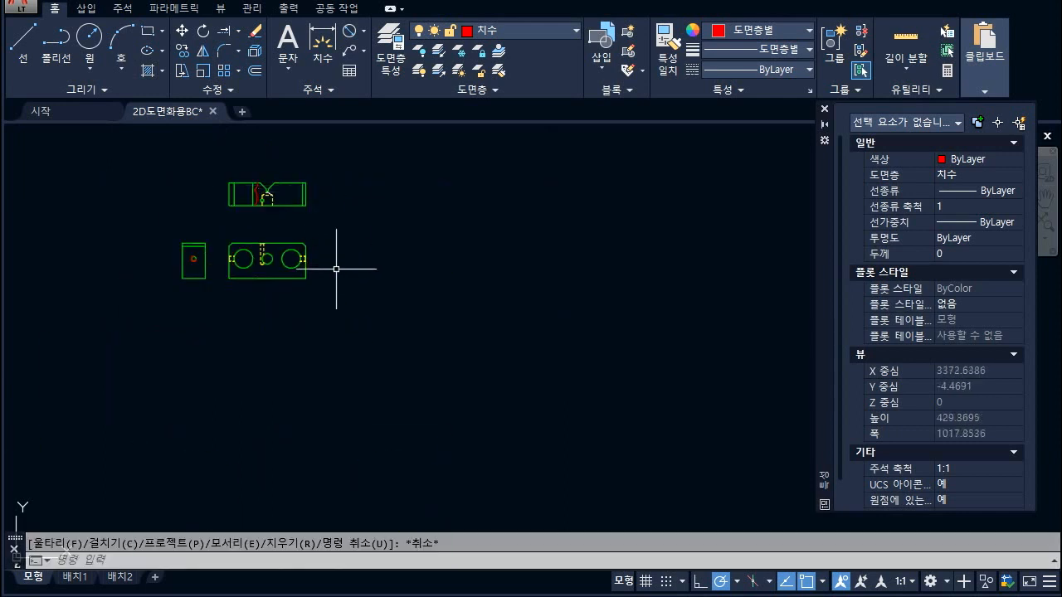
scroll(235, 231, up, 8)
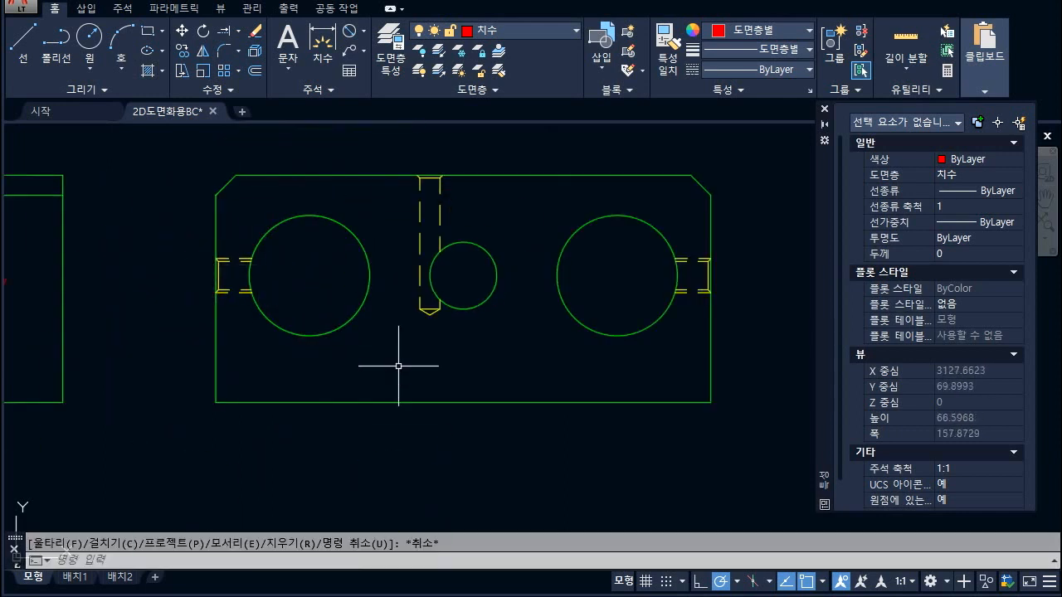
scroll(403, 360, down, 10)
scroll(236, 282, up, 10)
click(176, 244)
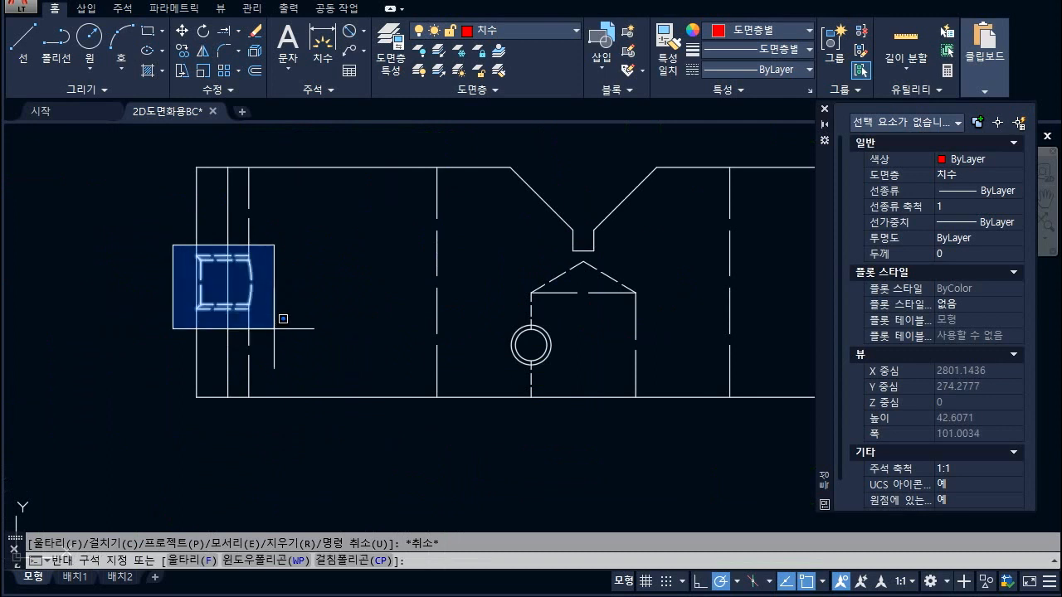
click(280, 317)
right_click(120, 211)
mouse_move(170, 266)
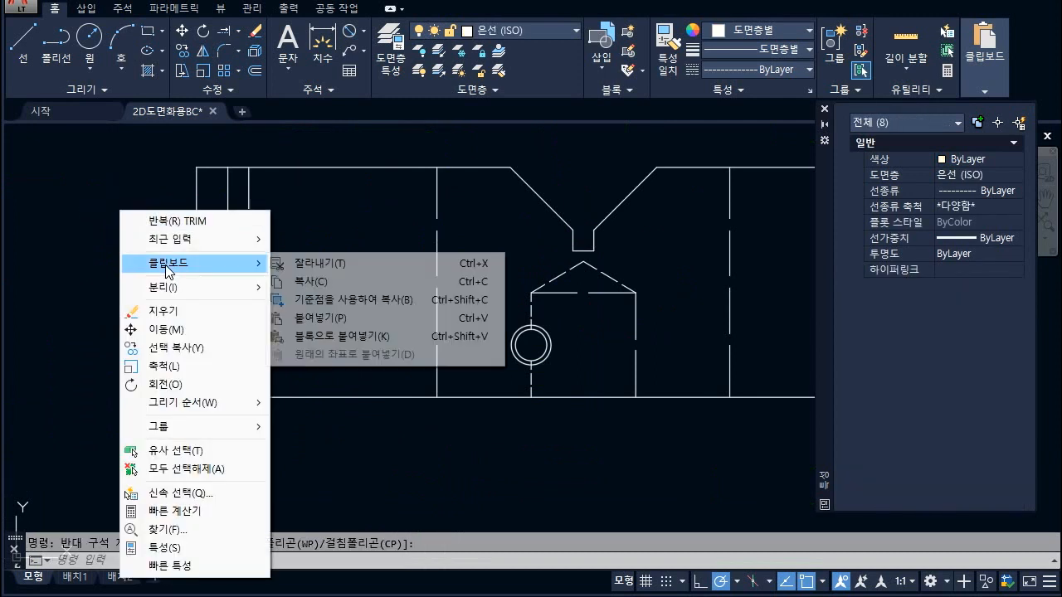
click(298, 300)
scroll(326, 295, down, 7)
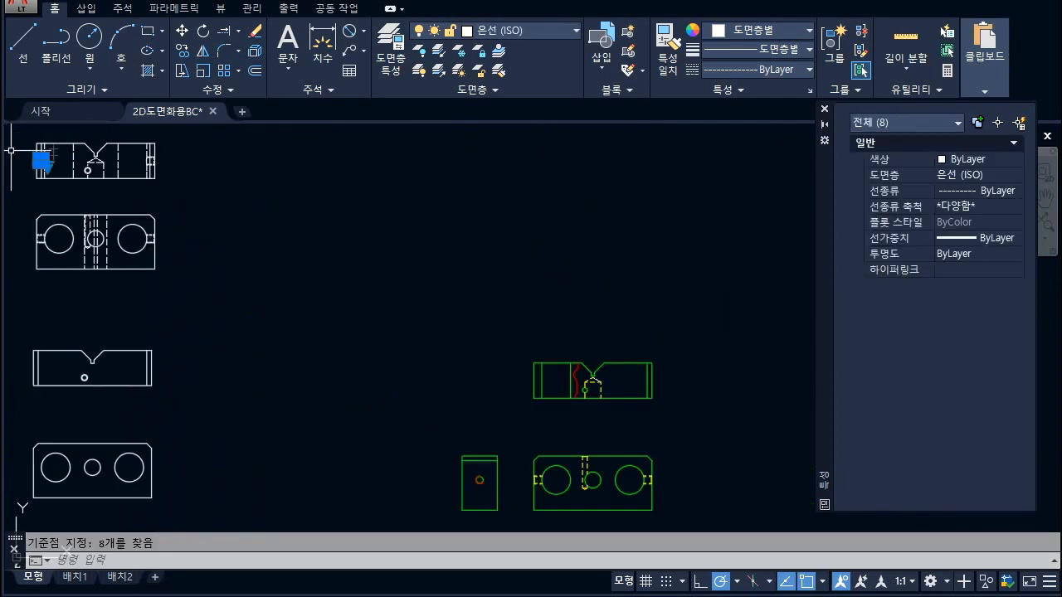
- Paste the copied tapped hole lines into the green V-notch view at its upper-left corner
key(ctrl+v)
scroll(542, 368, up, 8)
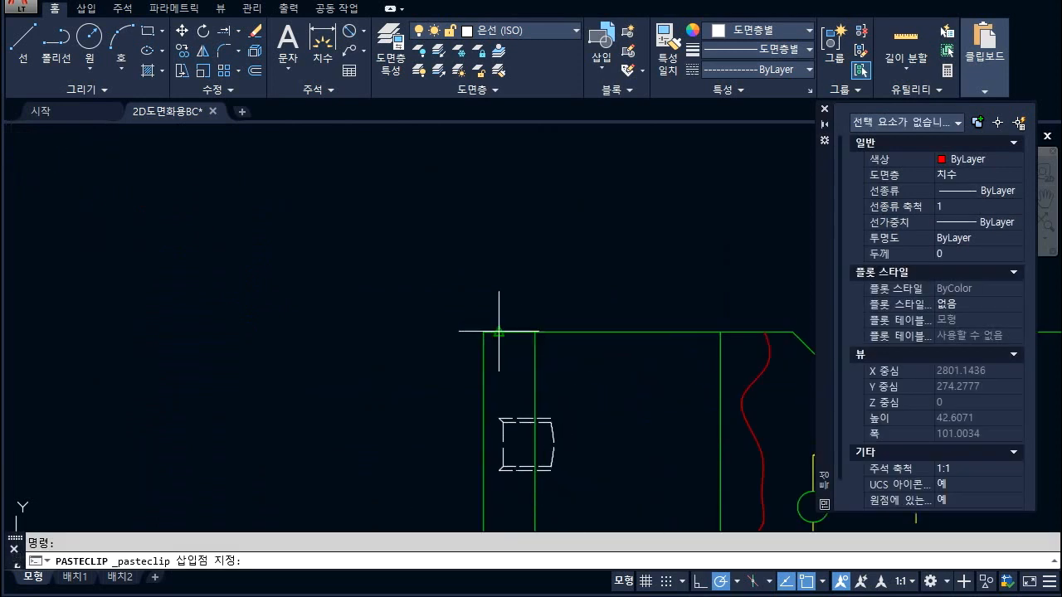
click(484, 332)
scroll(432, 299, down, 3)
scroll(415, 249, up, 5)
key(Escape)
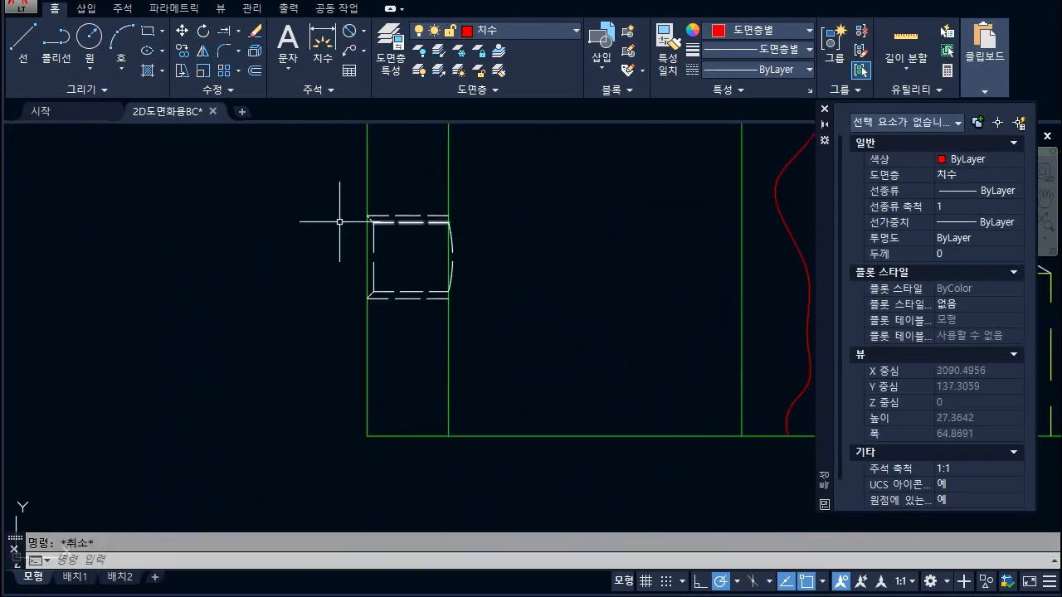
- Assign all the pasted tapped hole lines to the 외형선 layer
click(302, 188)
click(514, 323)
click(500, 31)
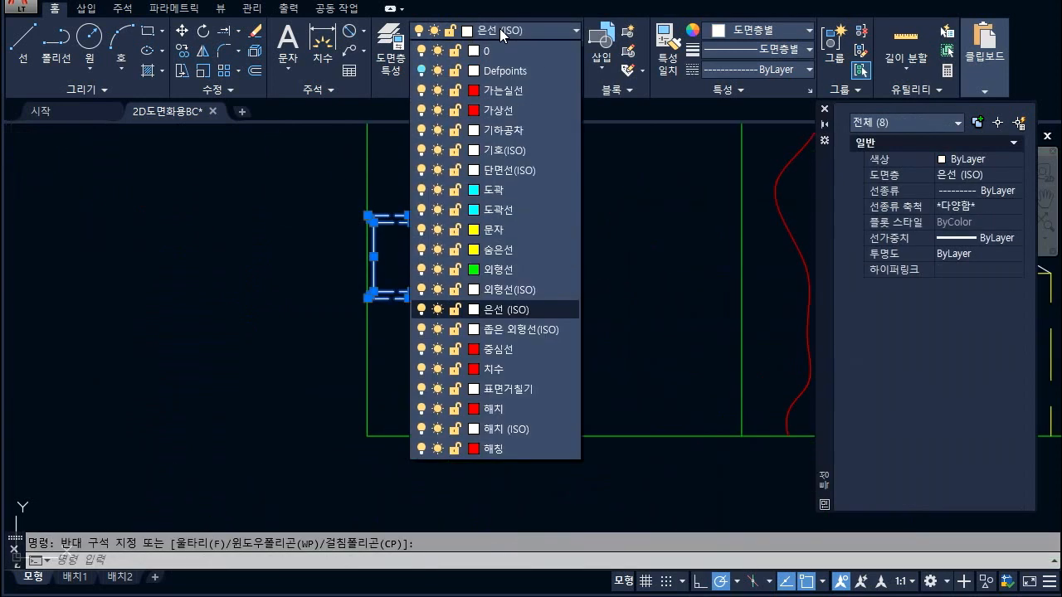
click(500, 267)
key(Escape)
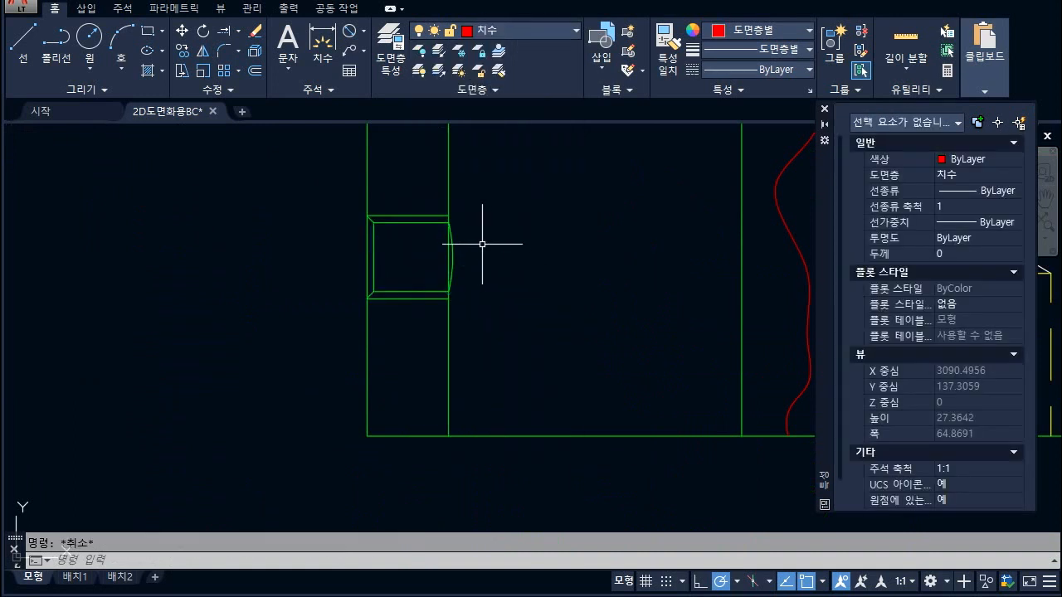
- Erase the curved intersection line at the inner end of the left tapped hole
click(456, 246)
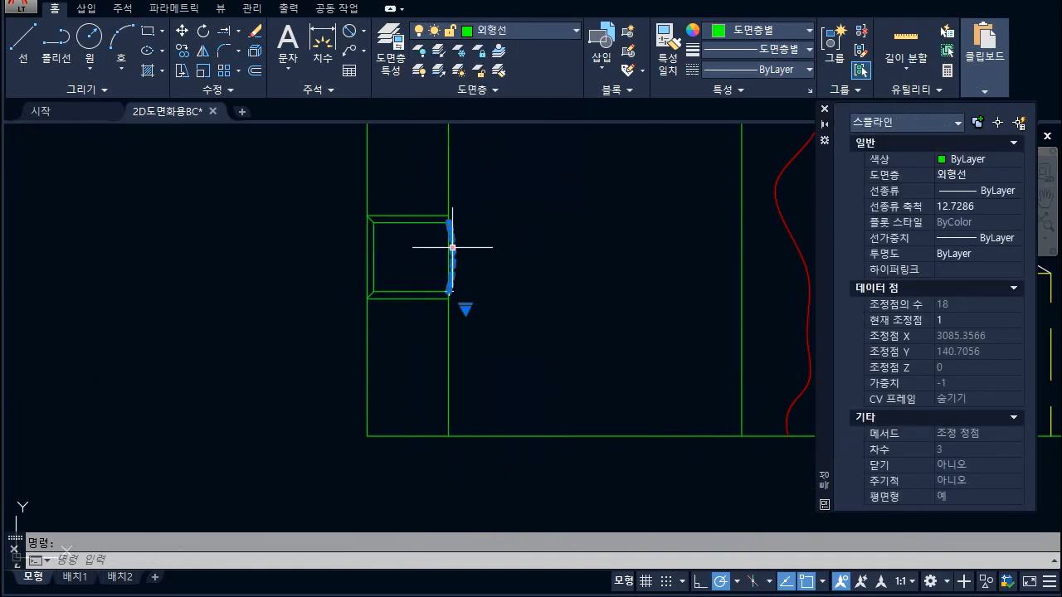
key(Escape)
click(441, 204)
click(497, 319)
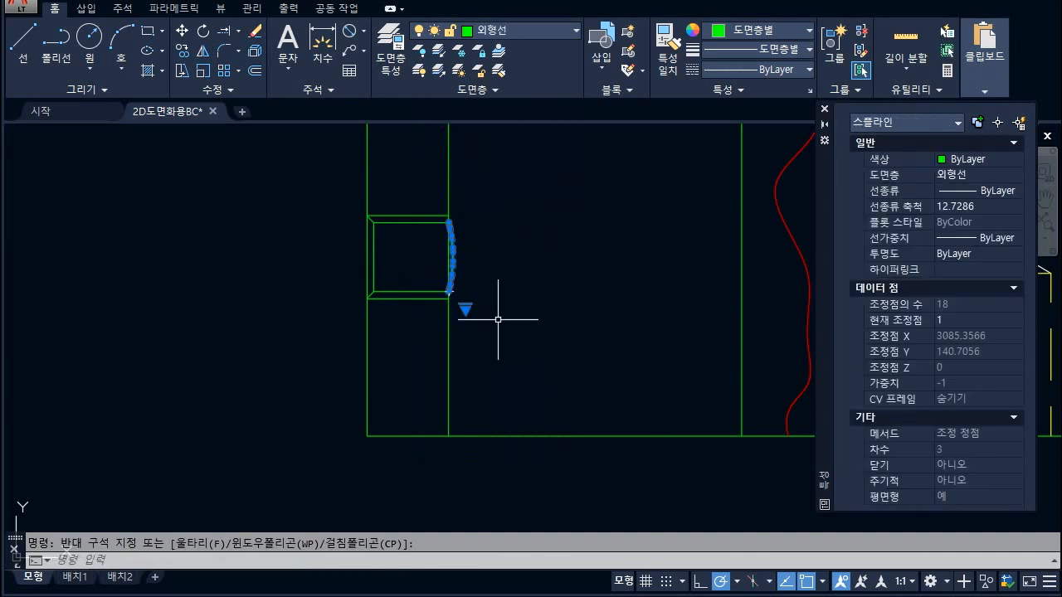
key(Delete)
key(Escape)
- Assign the two outermost horizontal thread lines of the left tapped hole to the 가는실선 layer
click(426, 215)
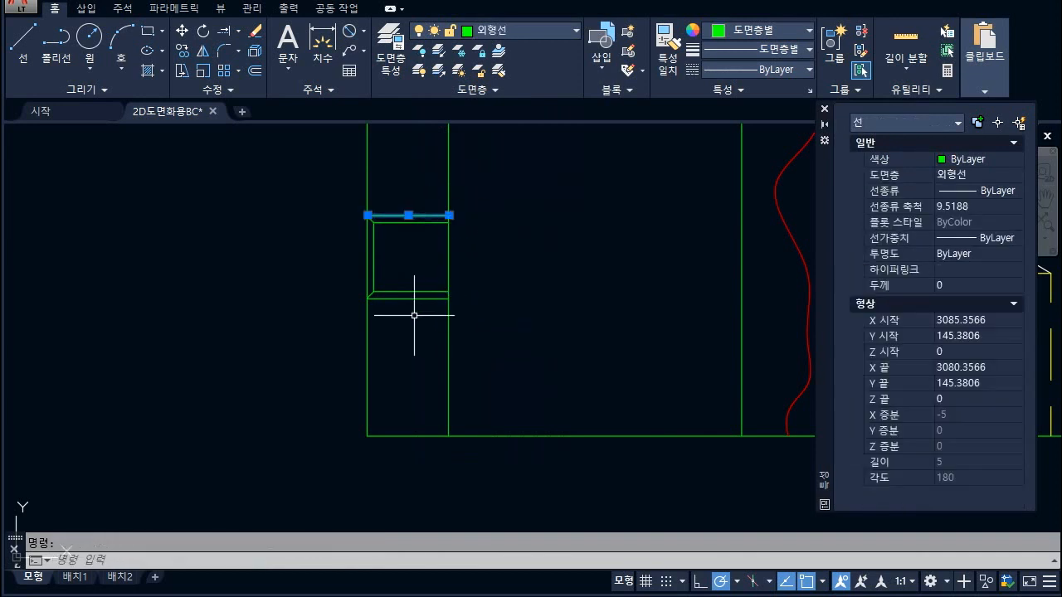
click(411, 299)
click(491, 31)
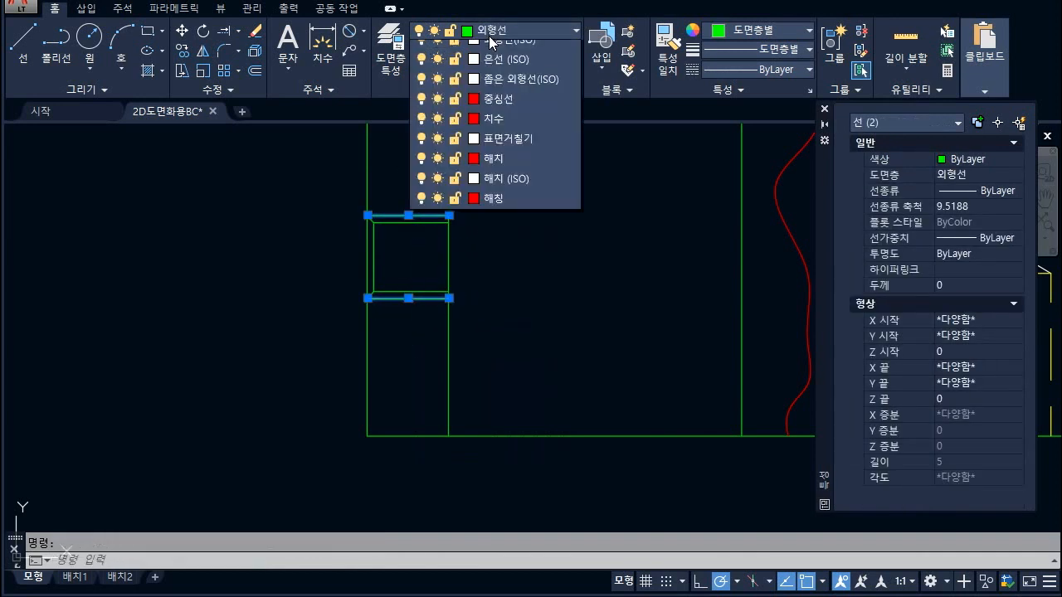
click(498, 93)
key(Escape)
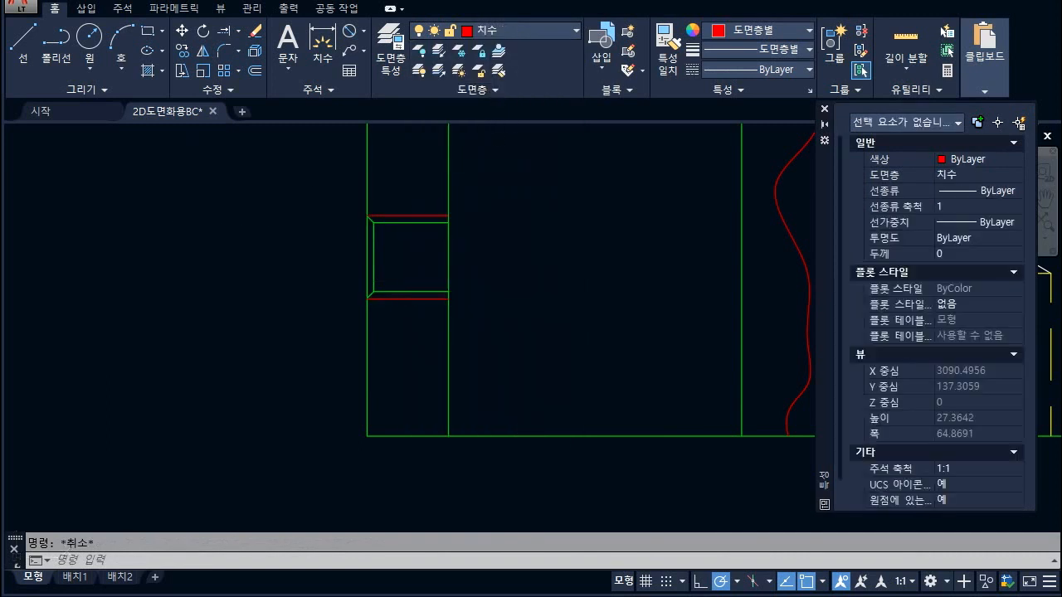
scroll(249, 232, down, 5)
middle_drag(297, 261, 320, 192)
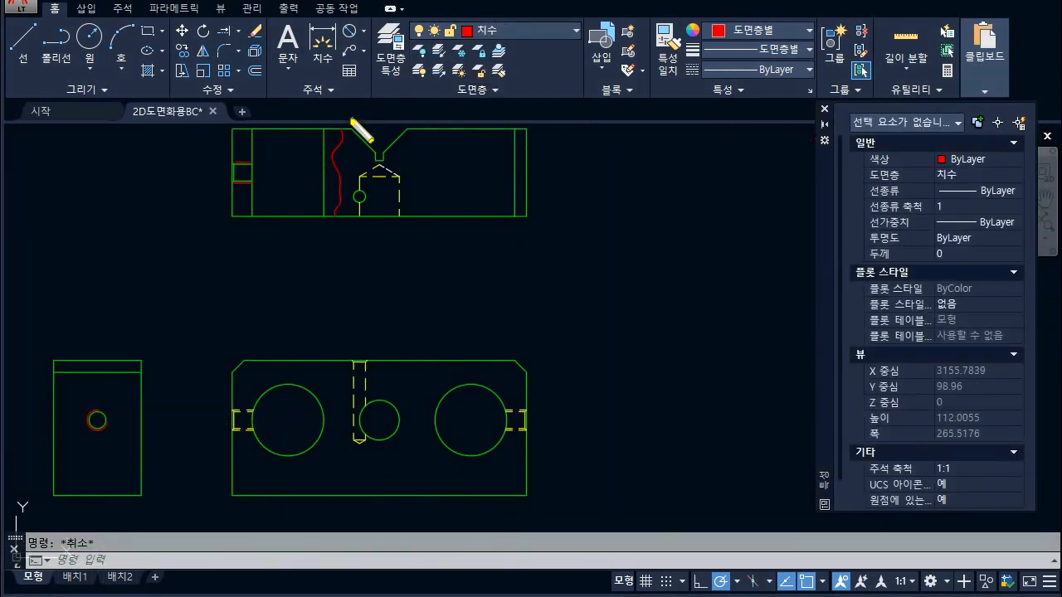
drag(339, 145, 336, 212)
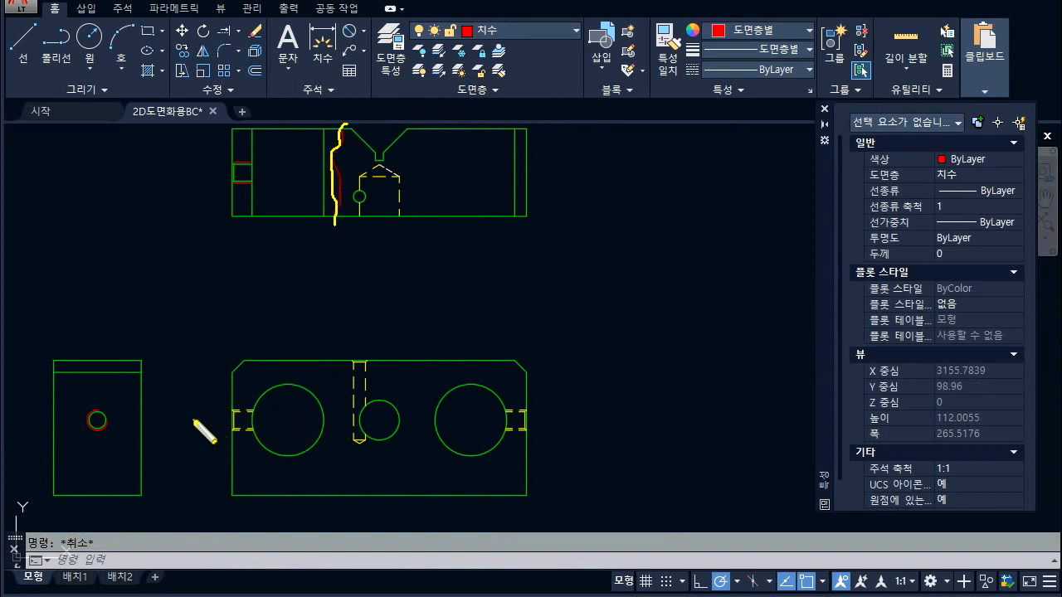
drag(230, 420, 288, 419)
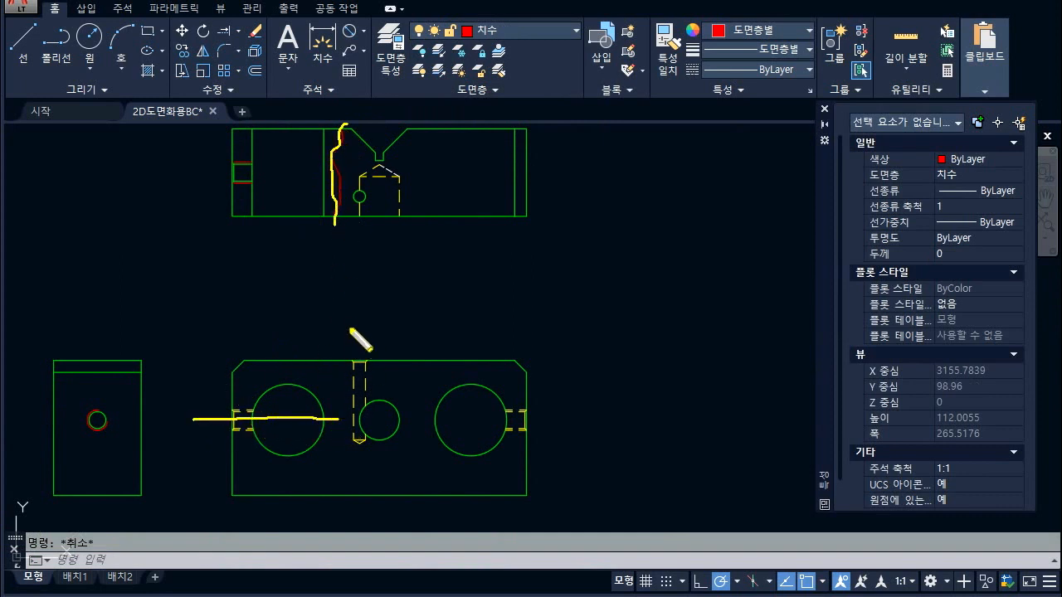
drag(345, 317, 346, 419)
mouse_move(263, 365)
mouse_down()
mouse_move(229, 406)
mouse_move(235, 388)
mouse_move(245, 411)
mouse_up()
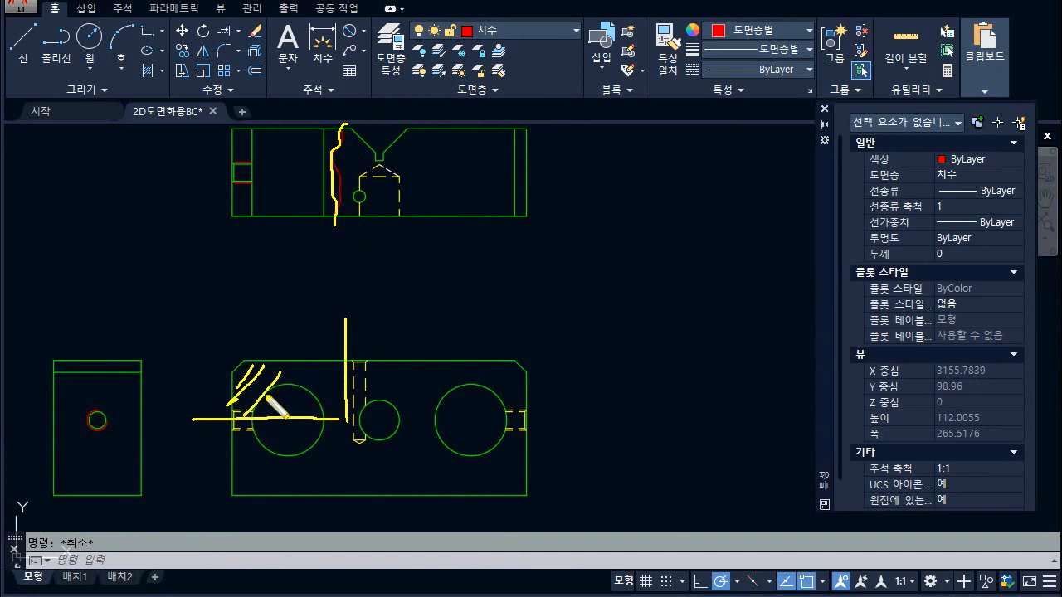
mouse_move(298, 369)
mouse_down()
mouse_move(264, 410)
mouse_move(275, 418)
mouse_up()
drag(331, 373, 302, 409)
mouse_move(349, 376)
mouse_down()
mouse_move(310, 409)
mouse_move(315, 424)
mouse_up()
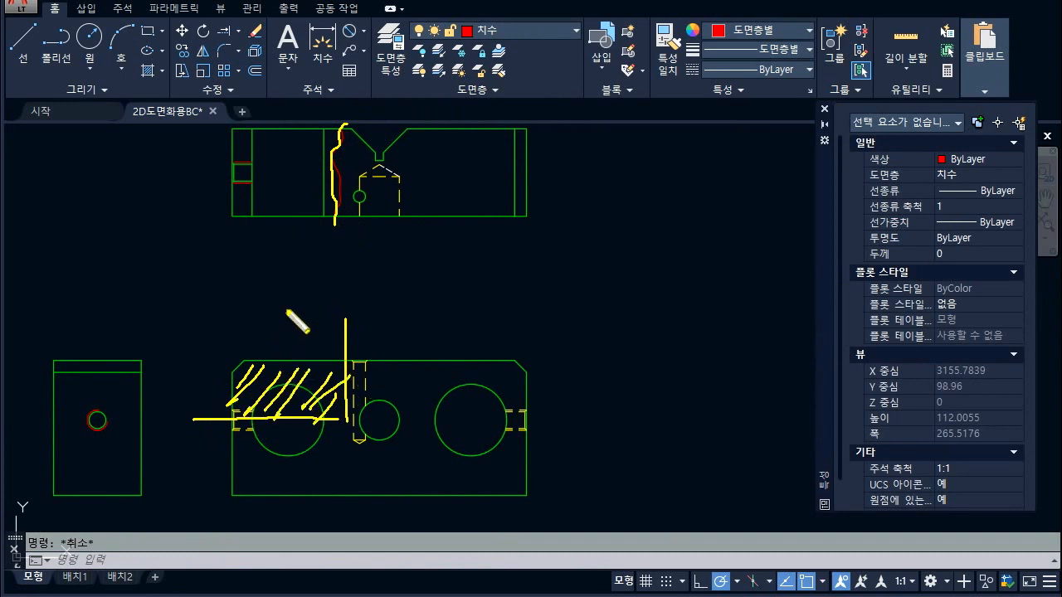
drag(277, 273, 283, 332)
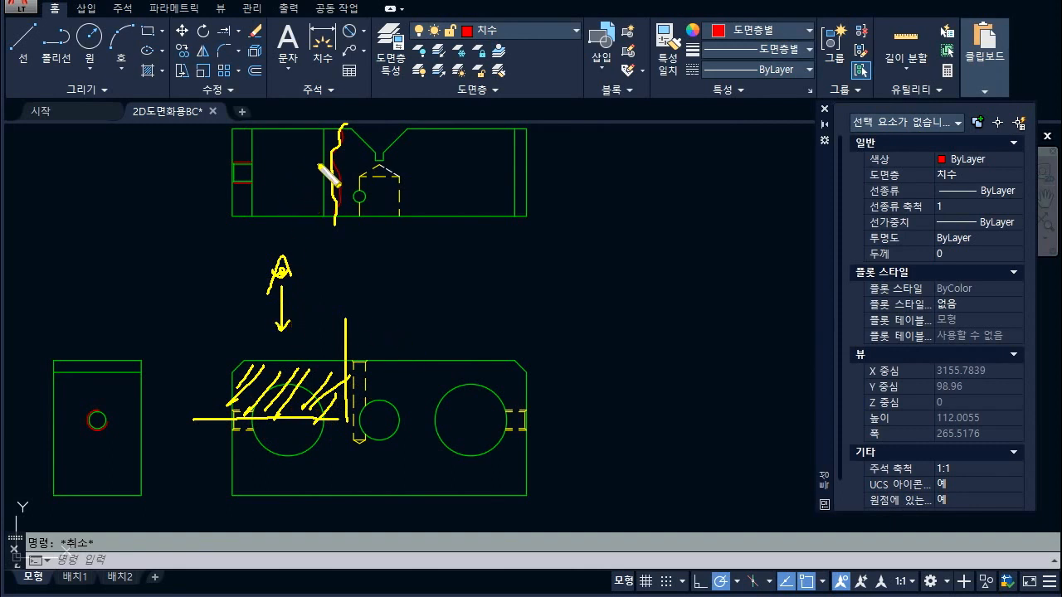
key(Escape)
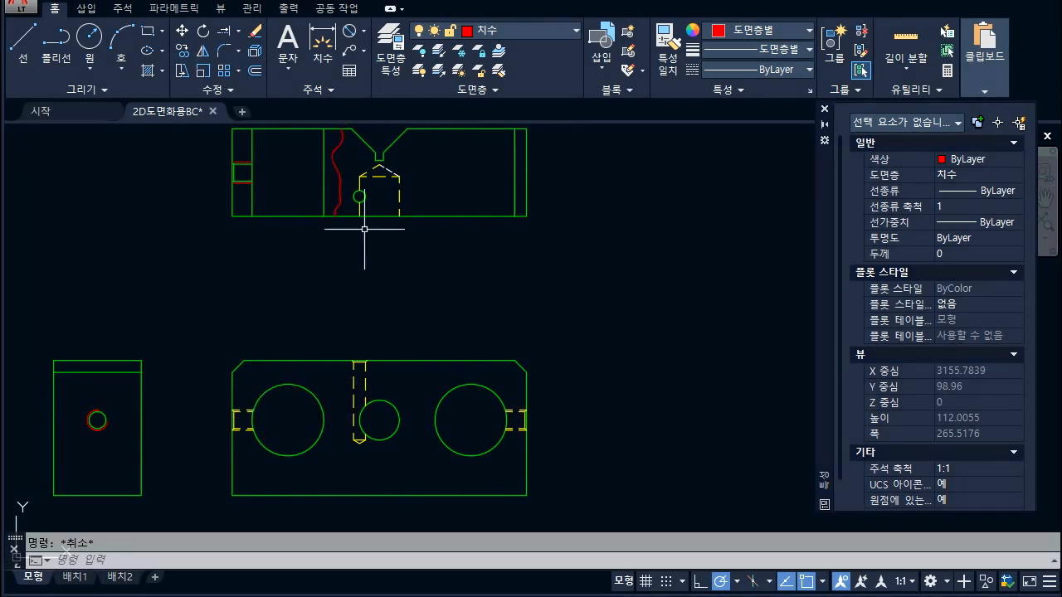
- Start a hatch in the left wall section above the tapped hole of the green V-notch view, using the ANSI31 pattern
text(h)
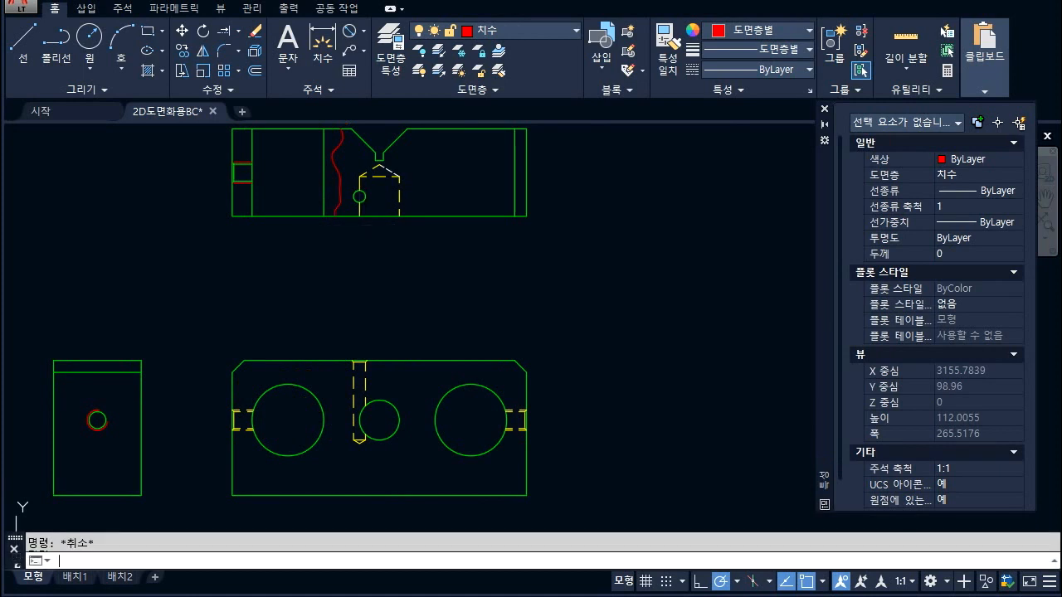
text(h)
key(Return)
scroll(290, 274, down, 3)
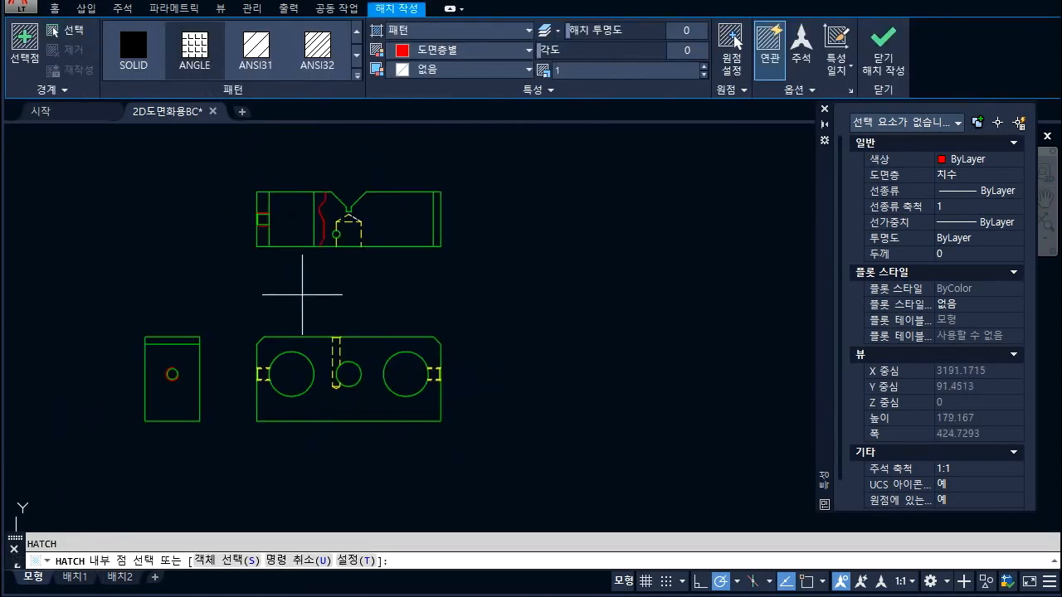
scroll(274, 234, up, 6)
scroll(325, 206, up, 4)
click(323, 190)
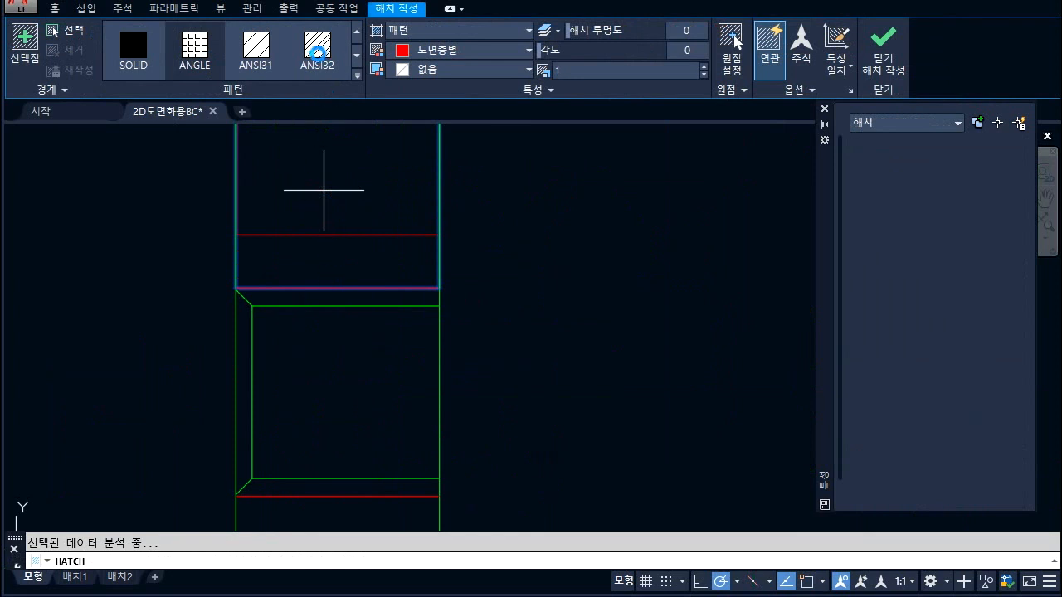
click(257, 64)
scroll(255, 221, down, 4)
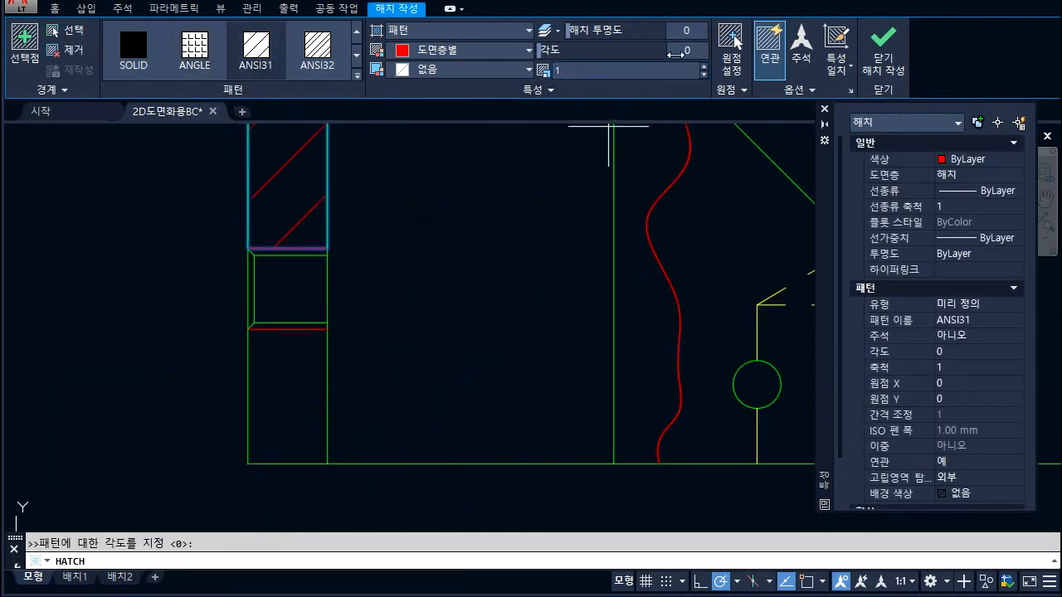
- Add to the hatch the strips beside the thread, the wall below the tapped hole and the area between large hole and break line
scroll(290, 273, up, 4)
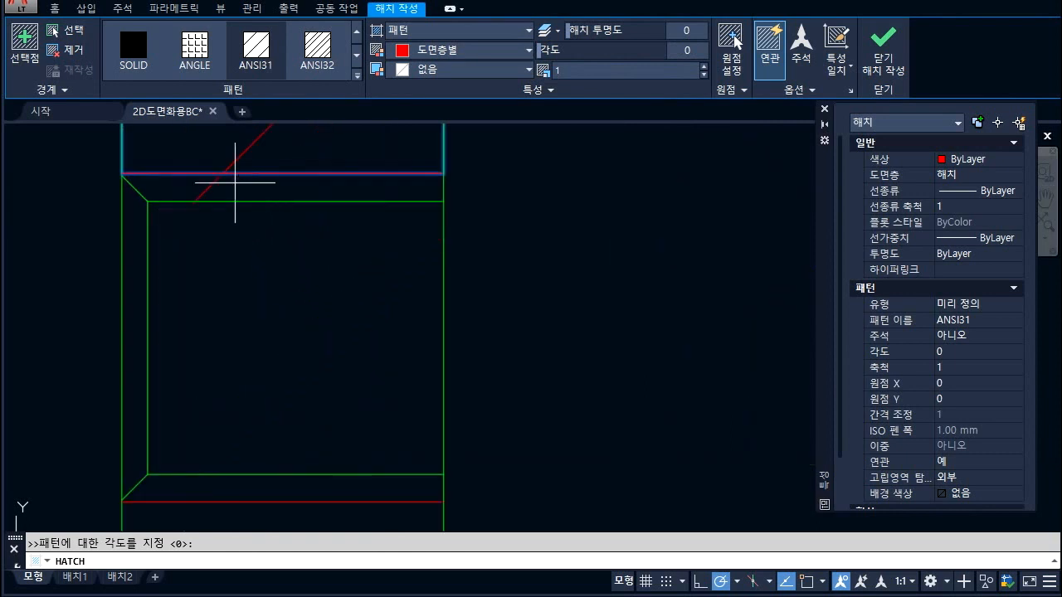
click(235, 182)
scroll(261, 183, down, 4)
scroll(268, 288, up, 4)
click(225, 144)
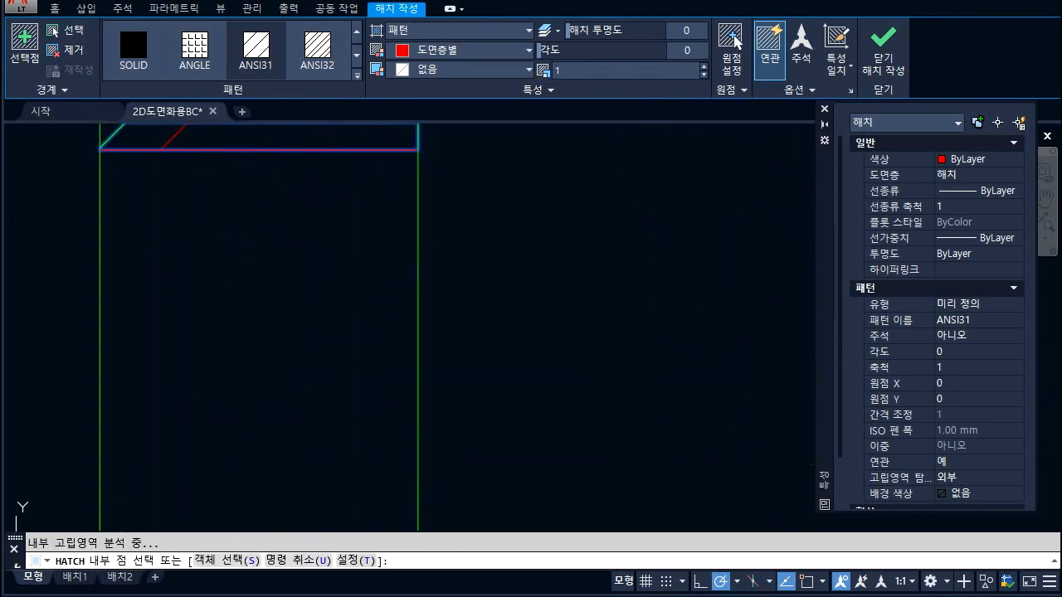
scroll(161, 228, down, 6)
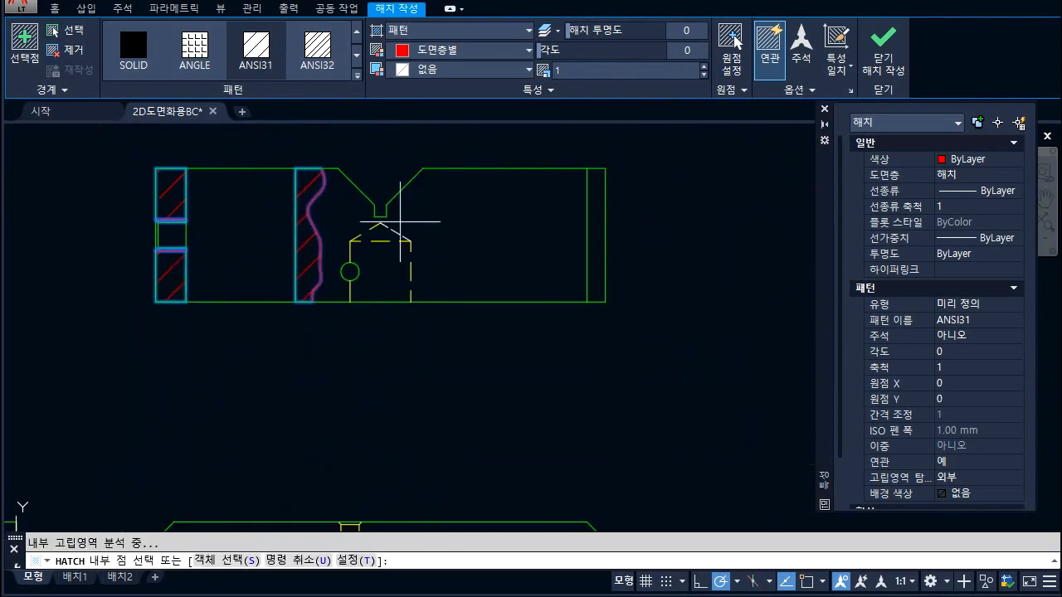
key(Escape)
scroll(241, 196, down, 3)
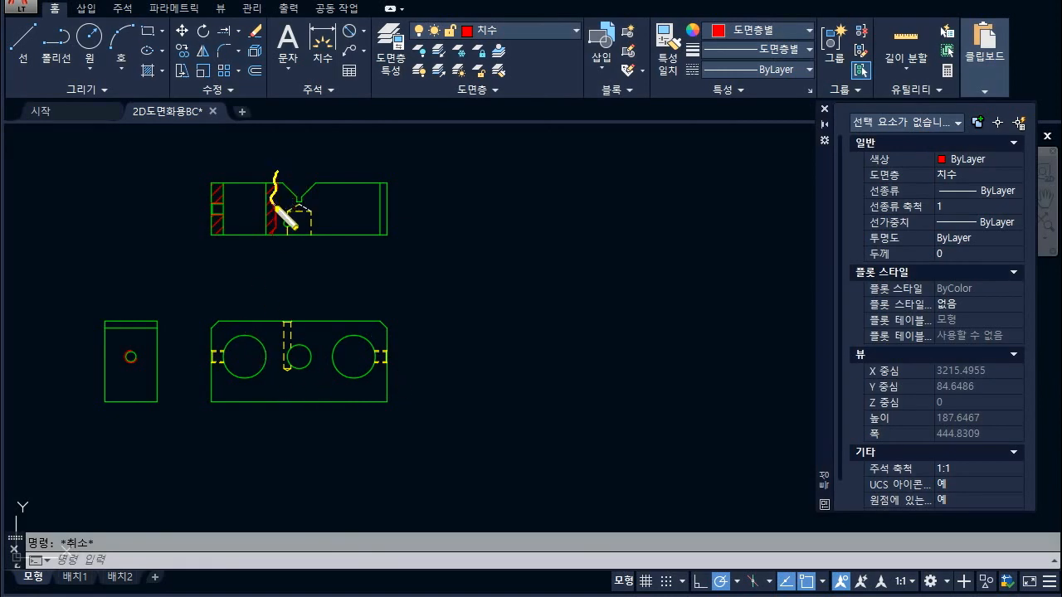
drag(274, 206, 276, 239)
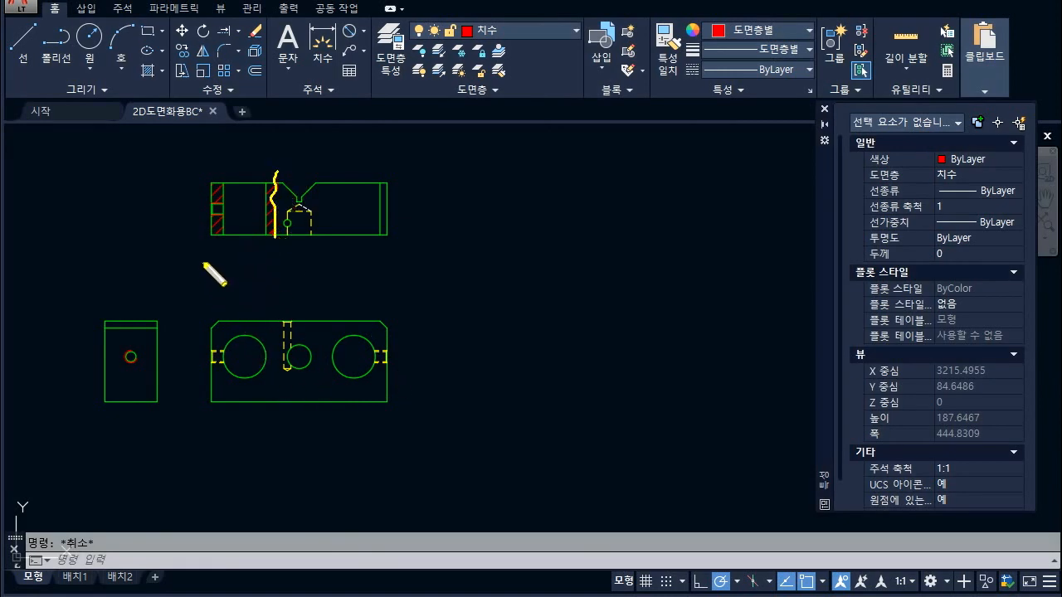
mouse_move(205, 358)
mouse_down()
mouse_move(276, 361)
mouse_move(267, 291)
mouse_up()
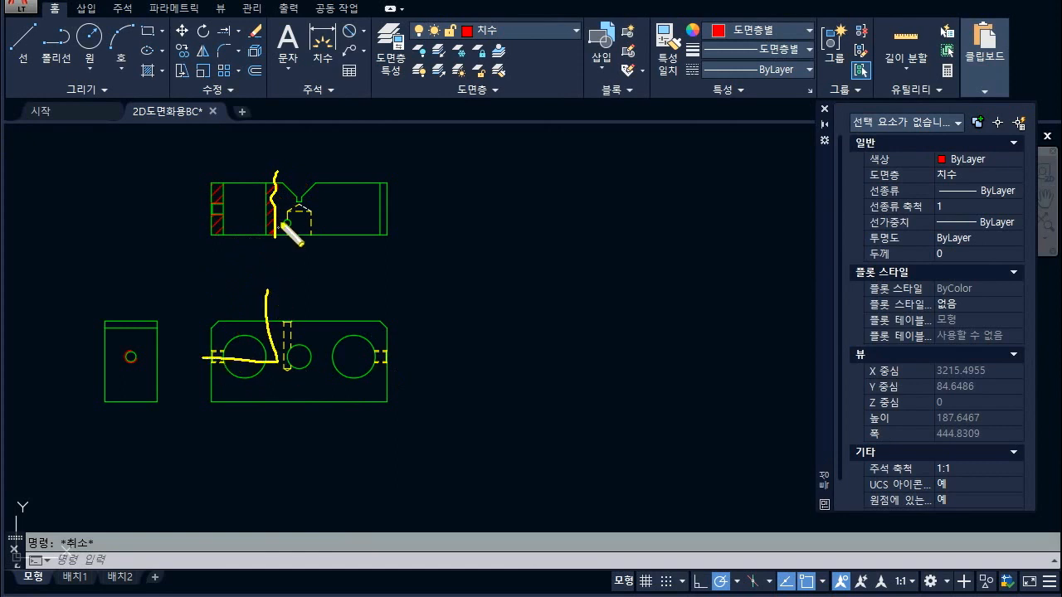
mouse_move(186, 359)
mouse_down()
mouse_move(281, 365)
mouse_move(203, 357)
mouse_up()
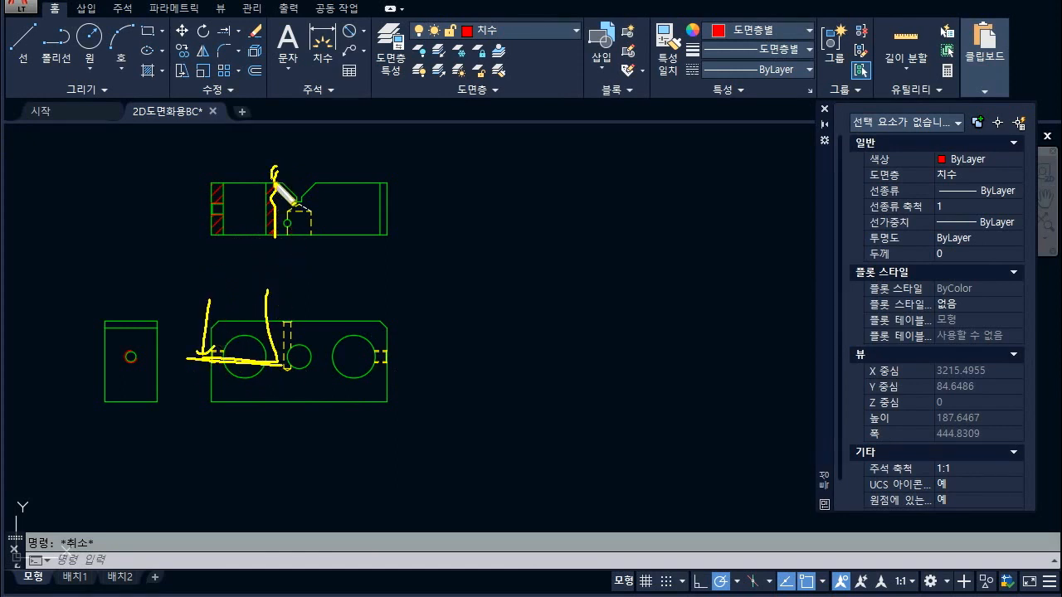
drag(276, 232, 274, 257)
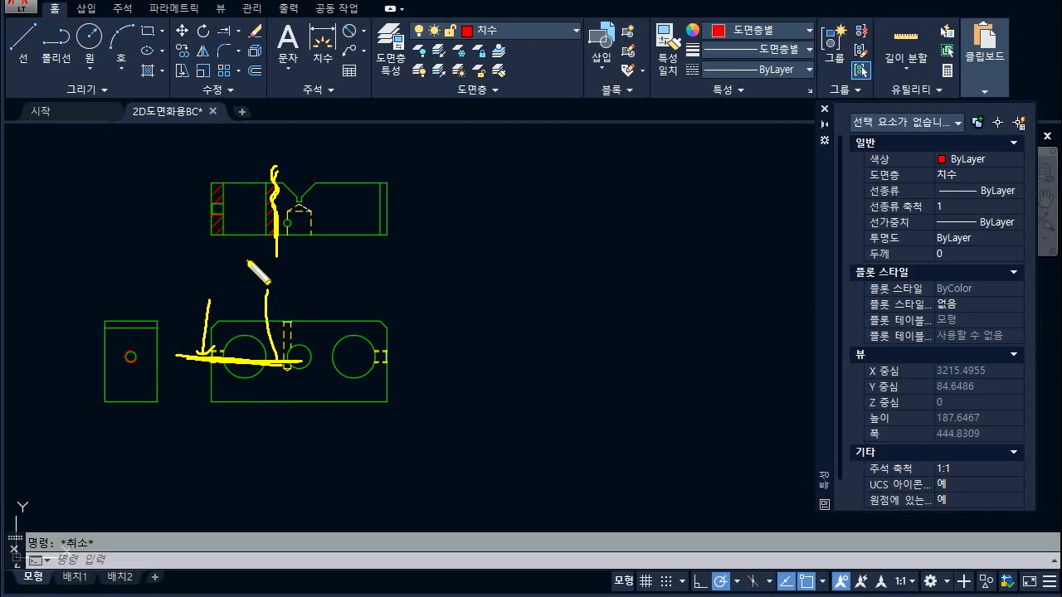
key(Escape)
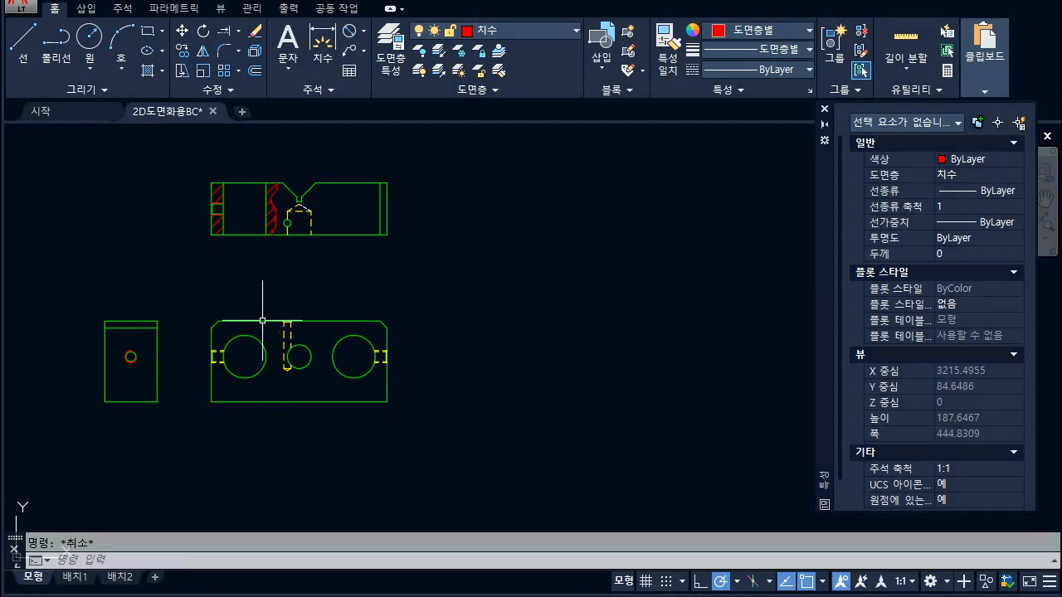
key(ctrl+2)
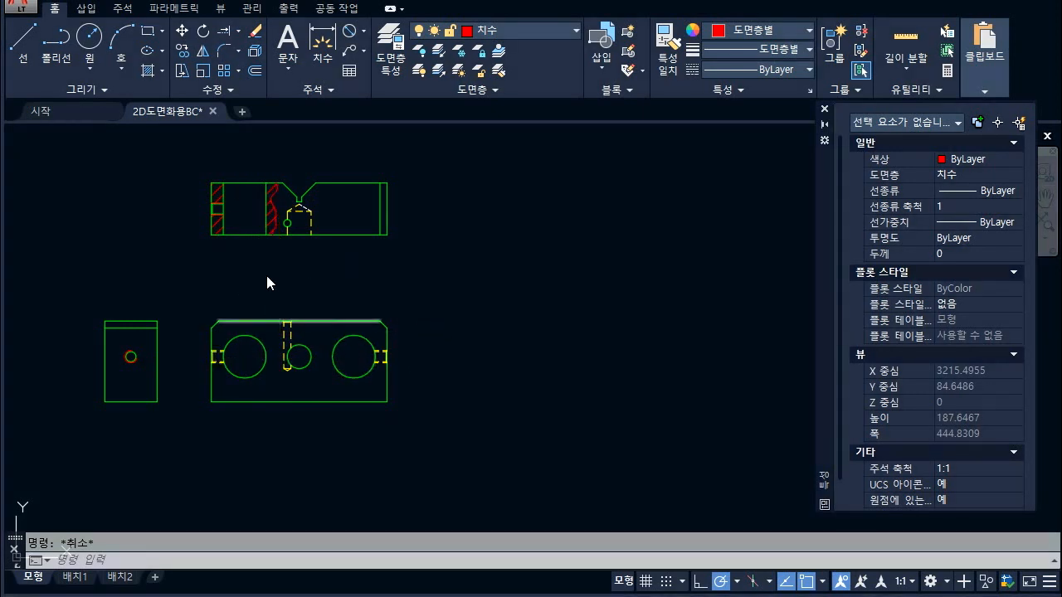
drag(226, 252, 228, 359)
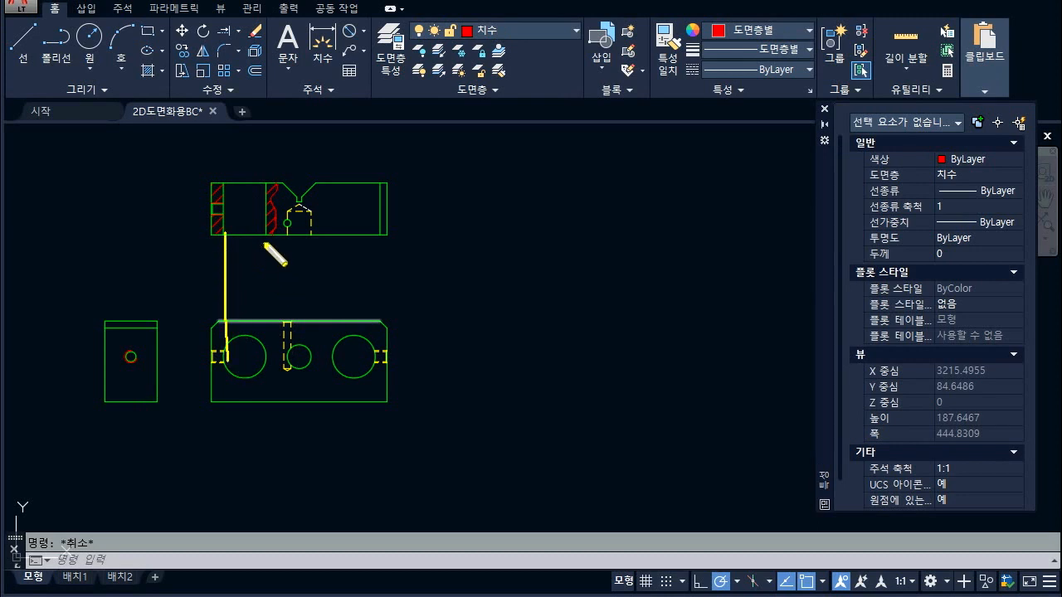
drag(264, 235, 263, 356)
key(Escape)
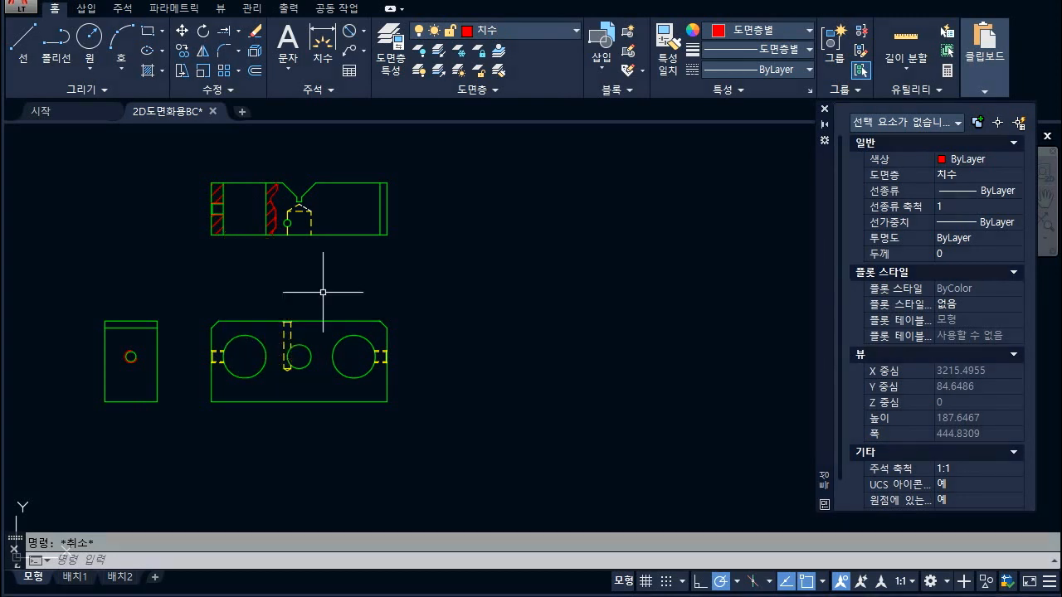
key(ctrl+2)
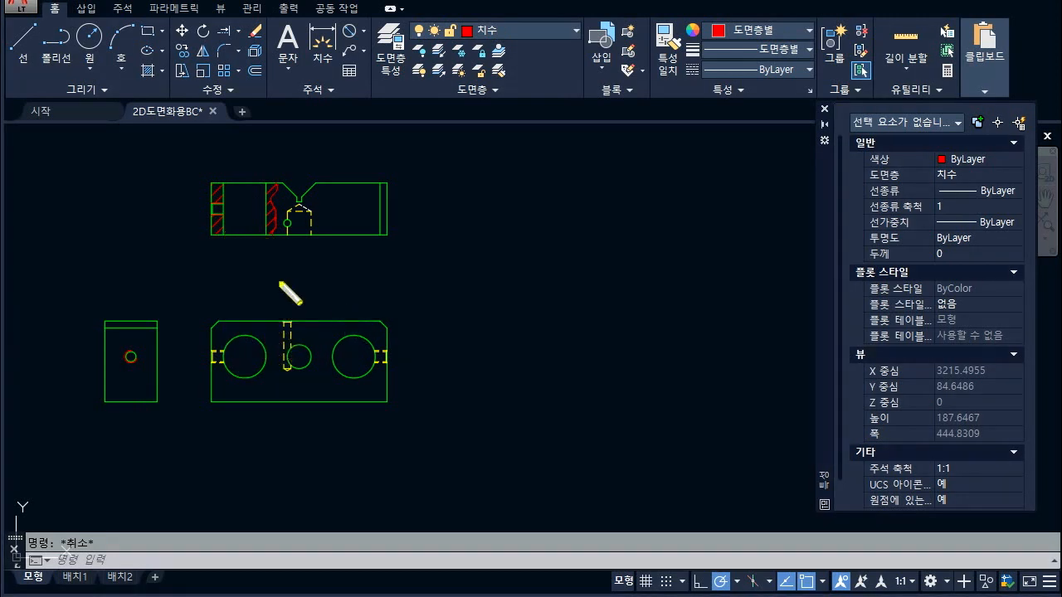
mouse_move(207, 237)
mouse_down()
mouse_move(324, 247)
mouse_move(273, 169)
mouse_move(190, 225)
mouse_move(280, 232)
mouse_move(254, 181)
mouse_move(203, 238)
mouse_move(264, 247)
mouse_up()
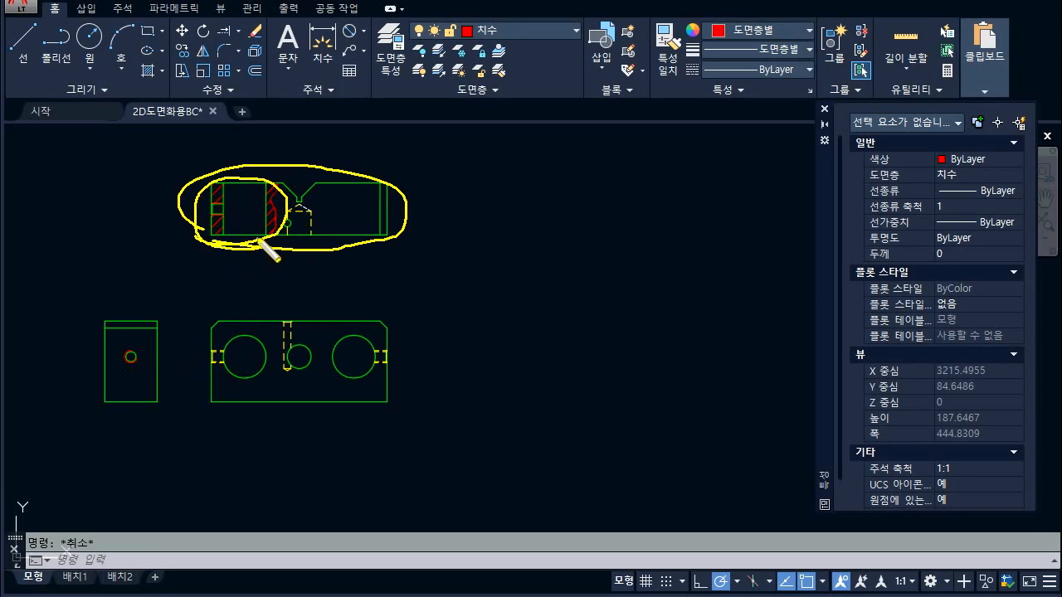
mouse_move(238, 249)
mouse_down()
mouse_move(280, 187)
mouse_move(224, 187)
mouse_up()
drag(220, 282, 214, 241)
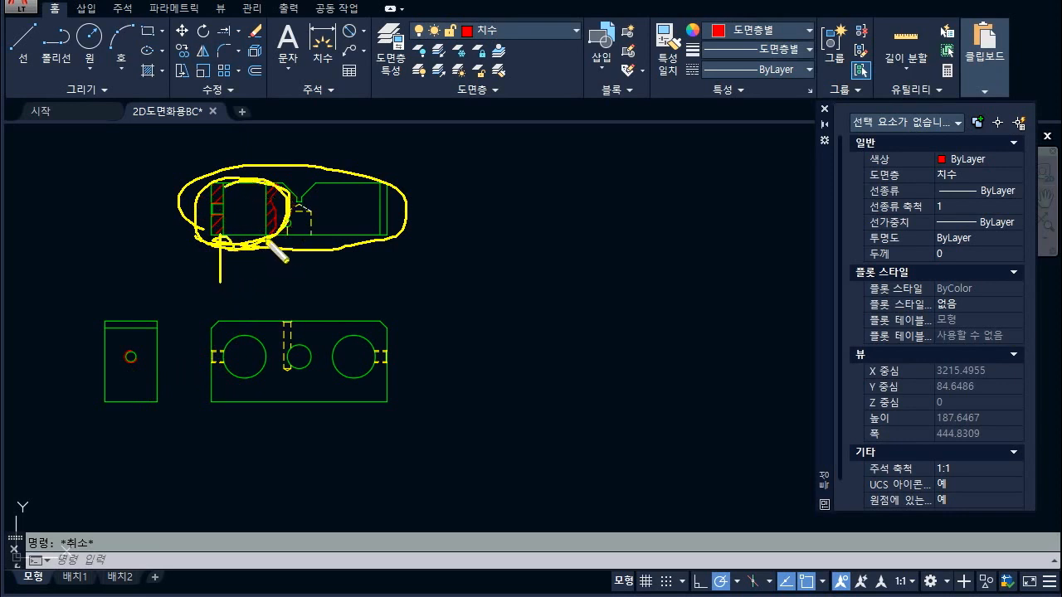
key(Escape)
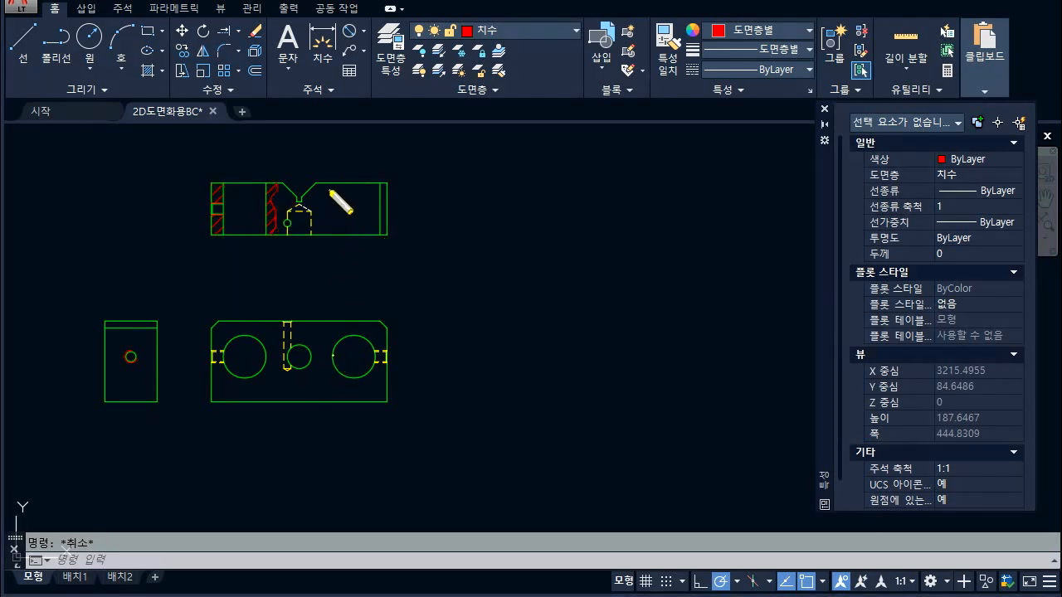
mouse_move(307, 242)
mouse_down()
mouse_move(280, 222)
mouse_move(297, 242)
mouse_up()
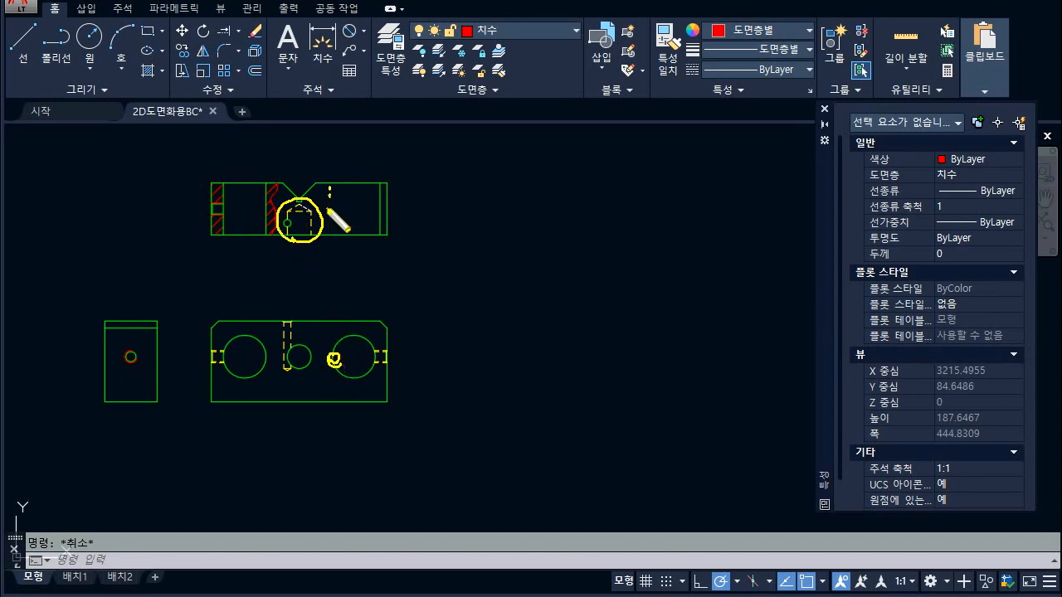
key(Escape)
- Copy the right large hole's long left hidden line and short upper-right hidden line from the white V-notch view, with a base point
scroll(386, 301, down, 3)
scroll(218, 206, up, 6)
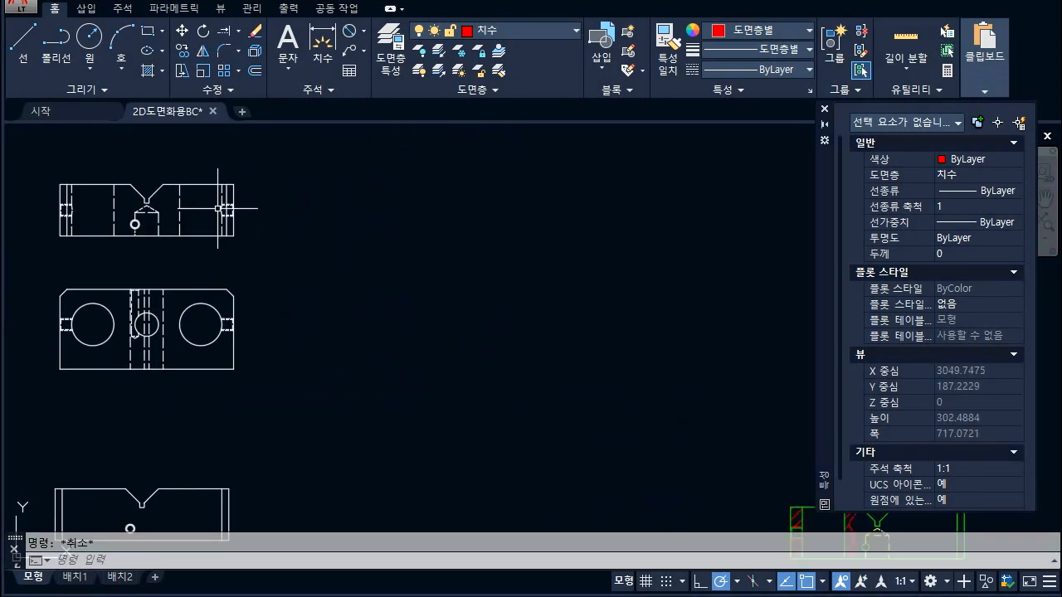
click(218, 207)
scroll(218, 207, down, 5)
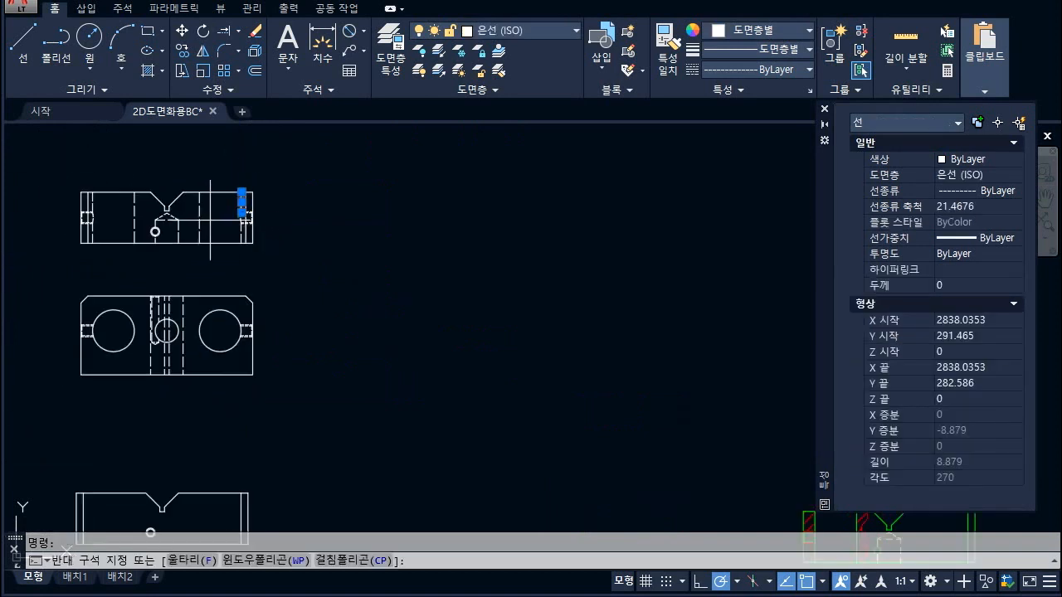
scroll(194, 211, down, 2)
right_click(216, 145)
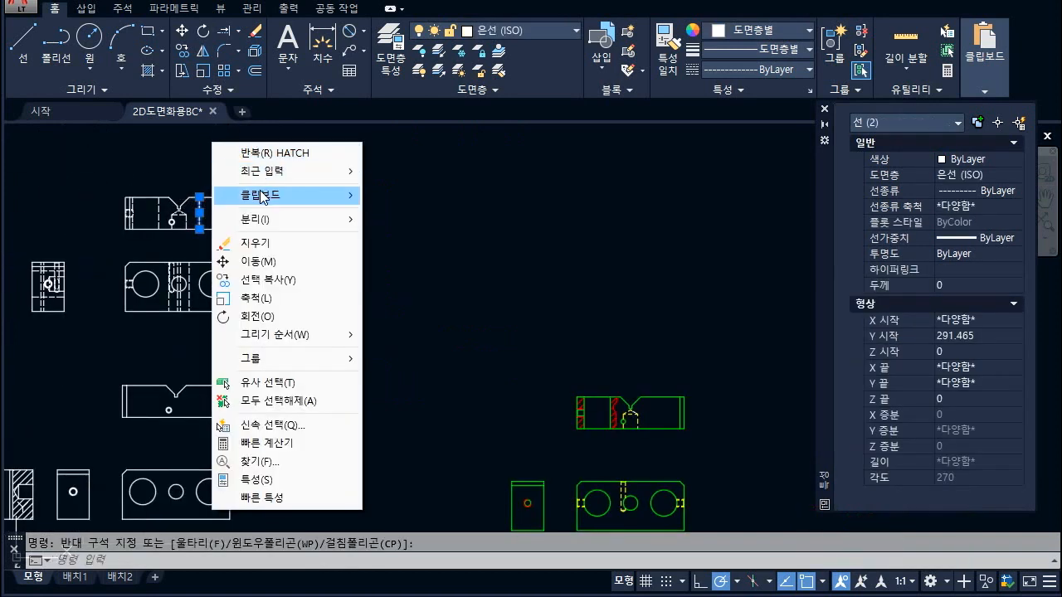
mouse_move(277, 196)
click(378, 231)
scroll(273, 194, up, 3)
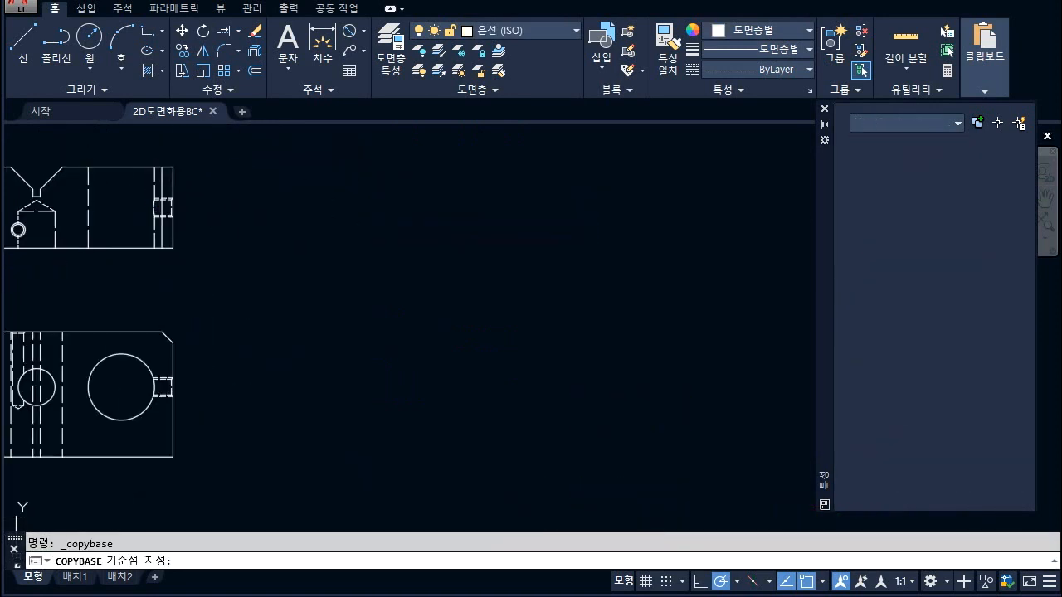
- Paste the two hidden lines into the green V-notch view, aligned to its upper-right corner
scroll(62, 189, down, 5)
scroll(373, 314, up, 6)
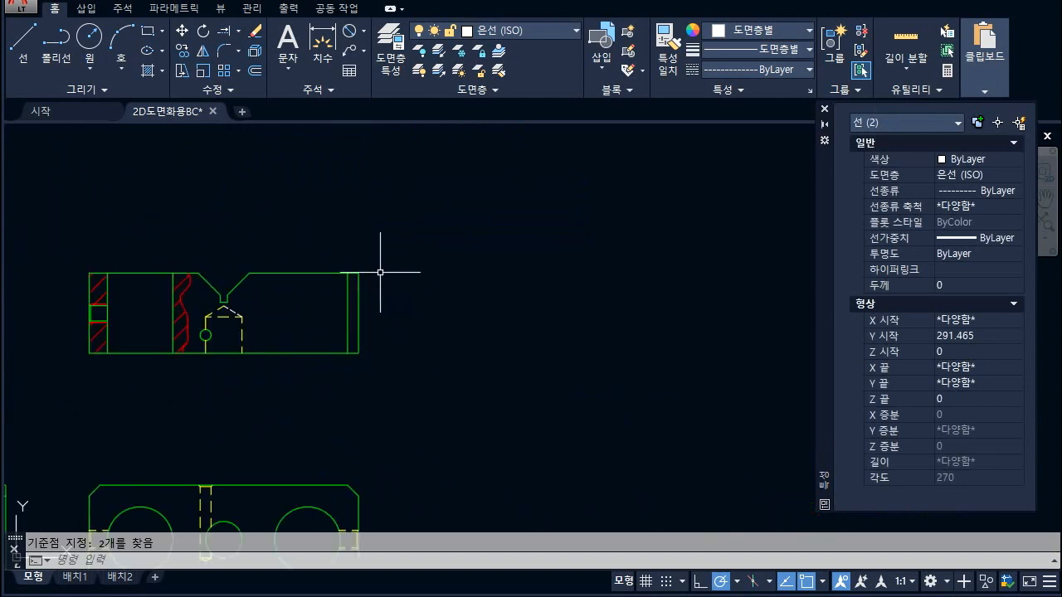
key(ctrl+v)
click(341, 221)
scroll(304, 254, down, 1)
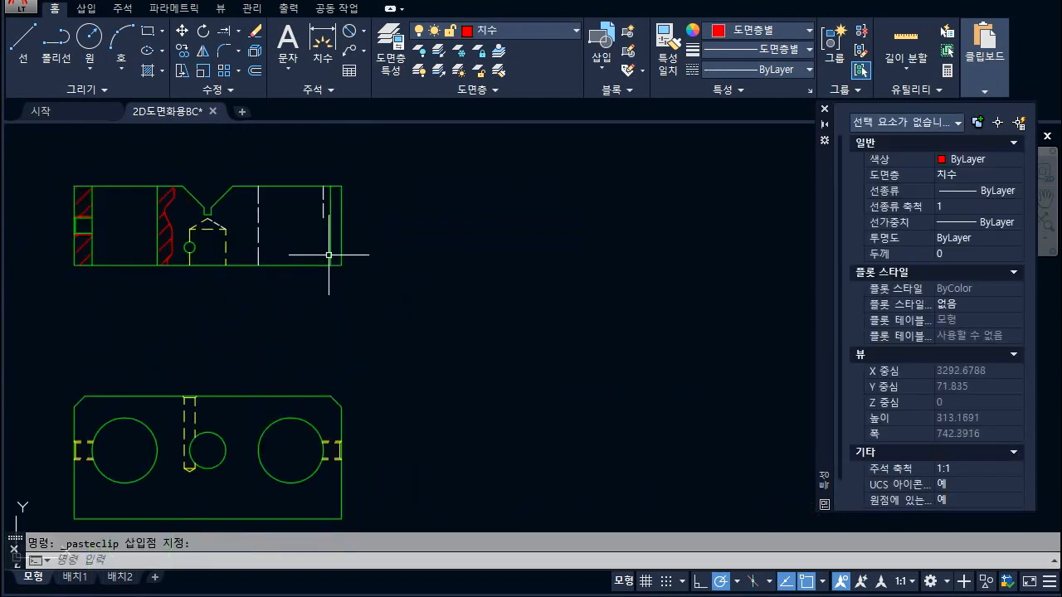
- Assign the two pasted hole lines to the 숨은선 layer and set their linetype scale to 1
scroll(323, 199, up, 3)
key(ctrl+2)
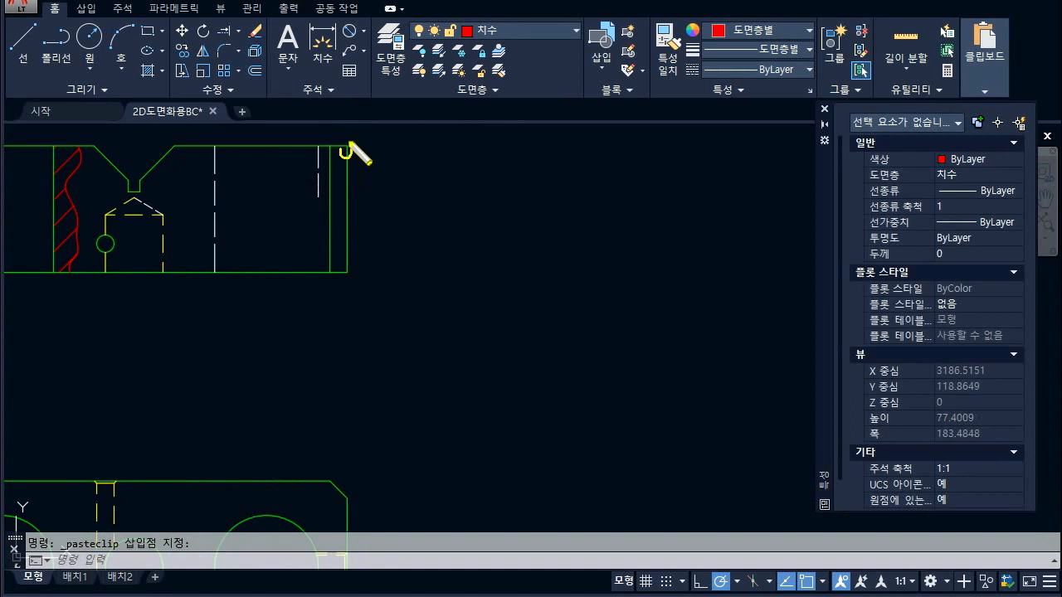
drag(349, 144, 354, 145)
click(323, 203)
click(201, 171)
click(473, 34)
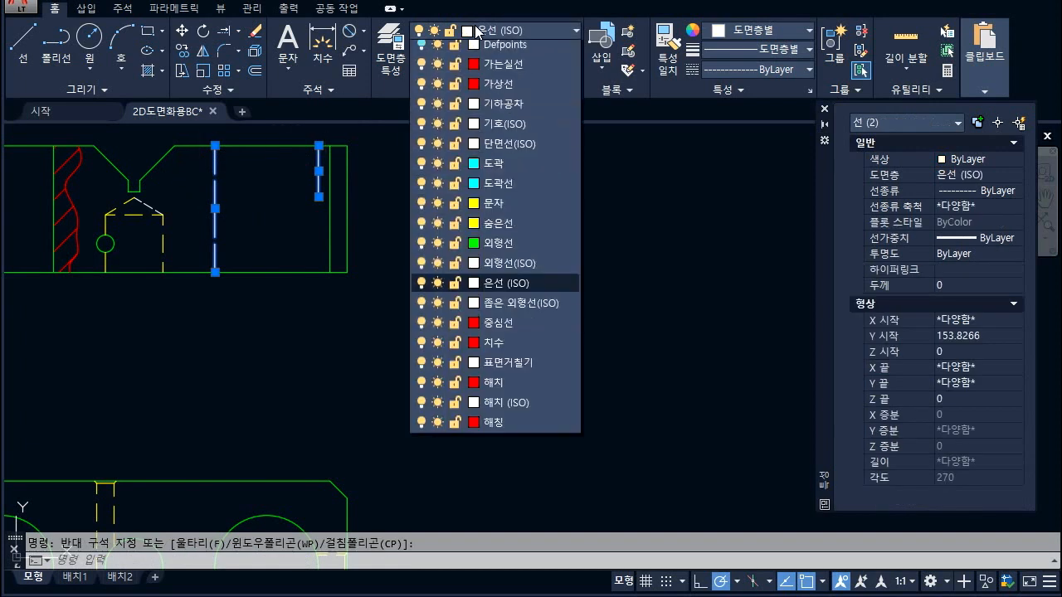
click(498, 248)
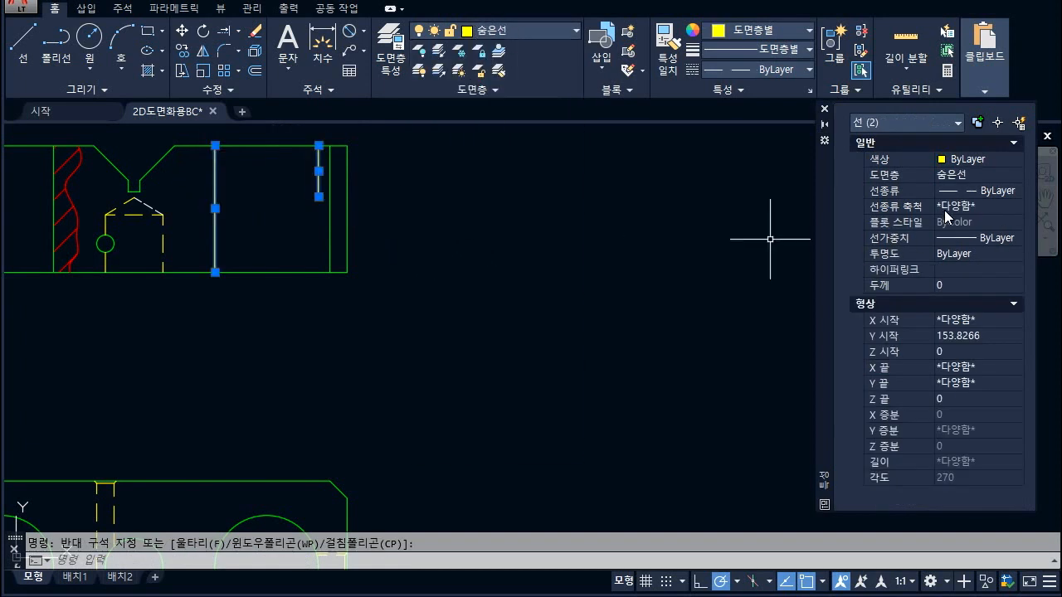
click(945, 209)
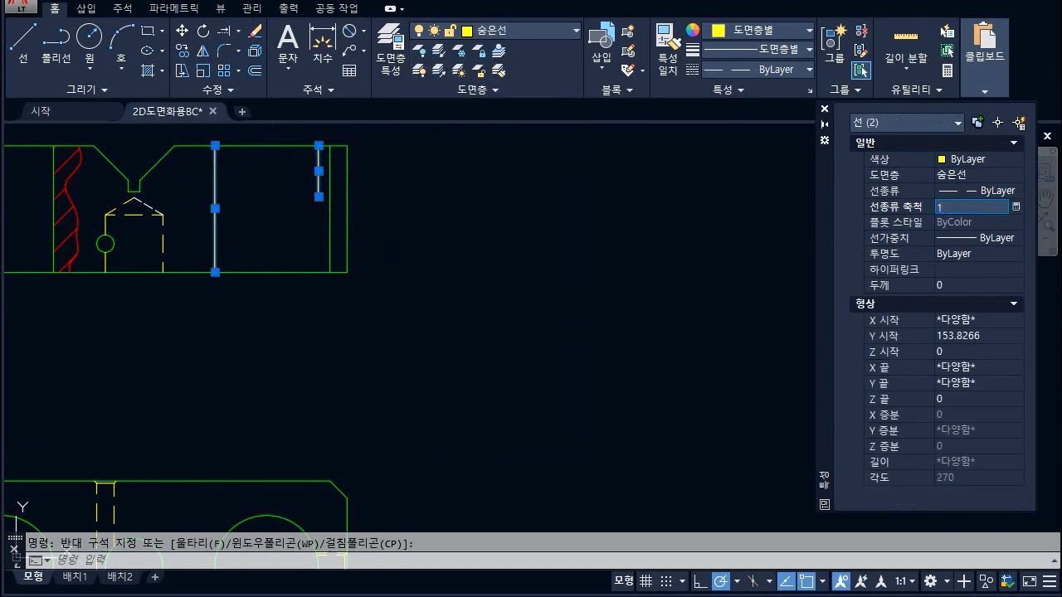
key(Return)
key(Escape)
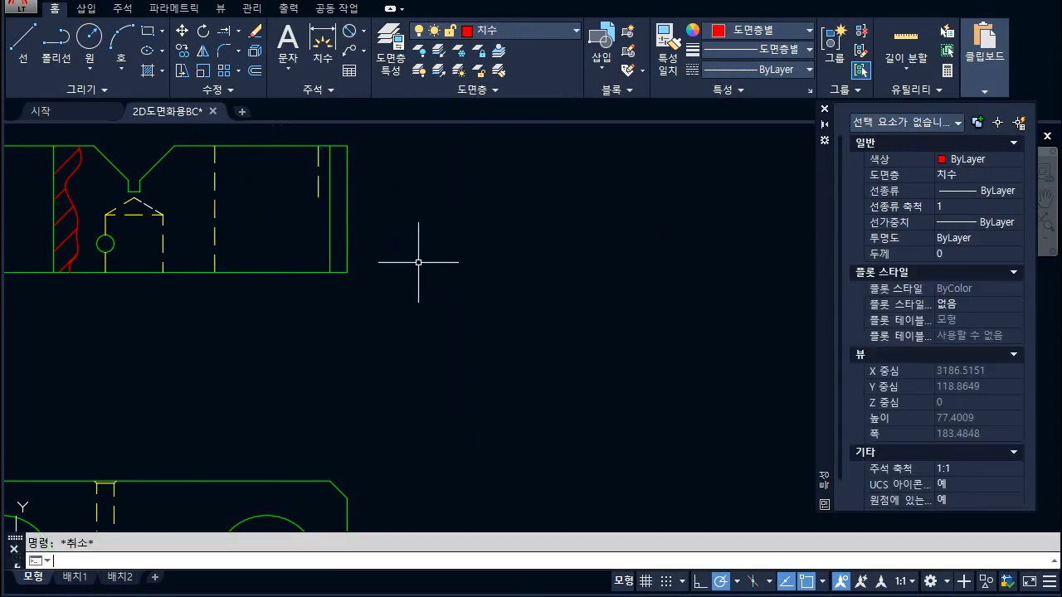
- Extend the short right hidden line of the large hole down to the bottom edge of the green V-notch view
key(Return)
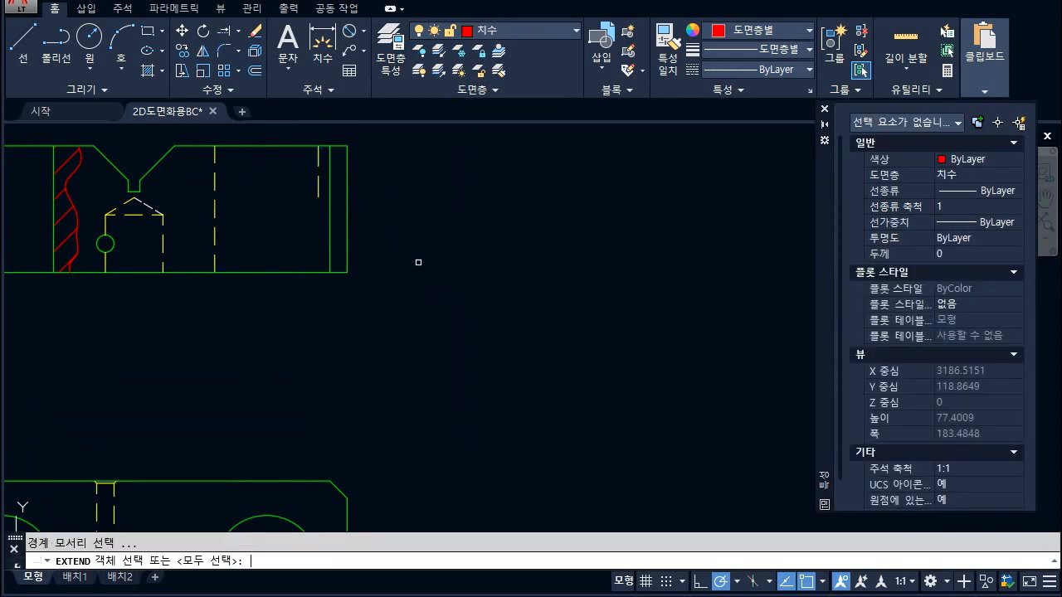
click(386, 312)
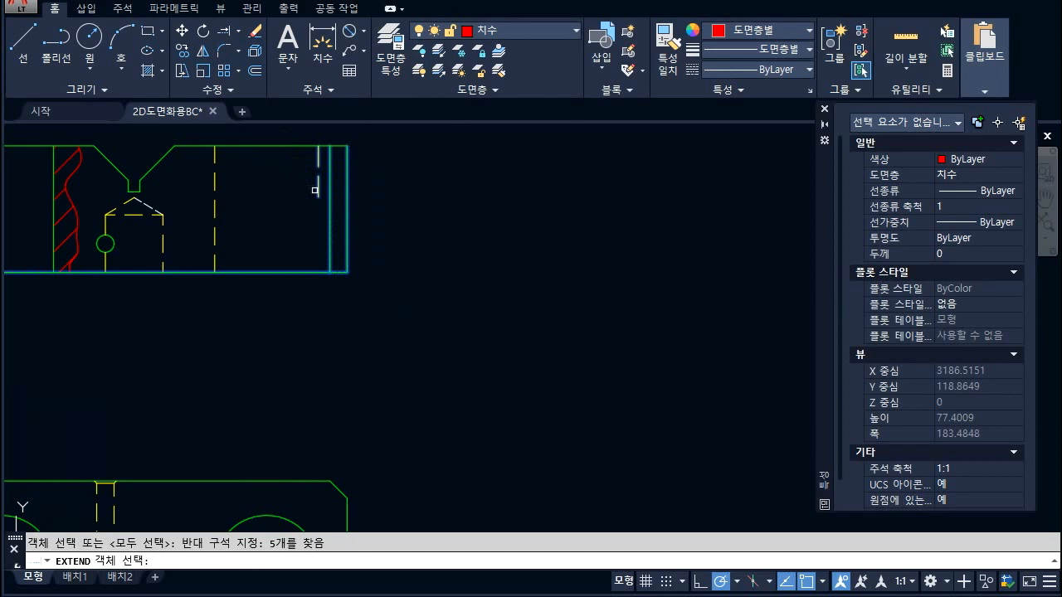
key(Return)
click(318, 190)
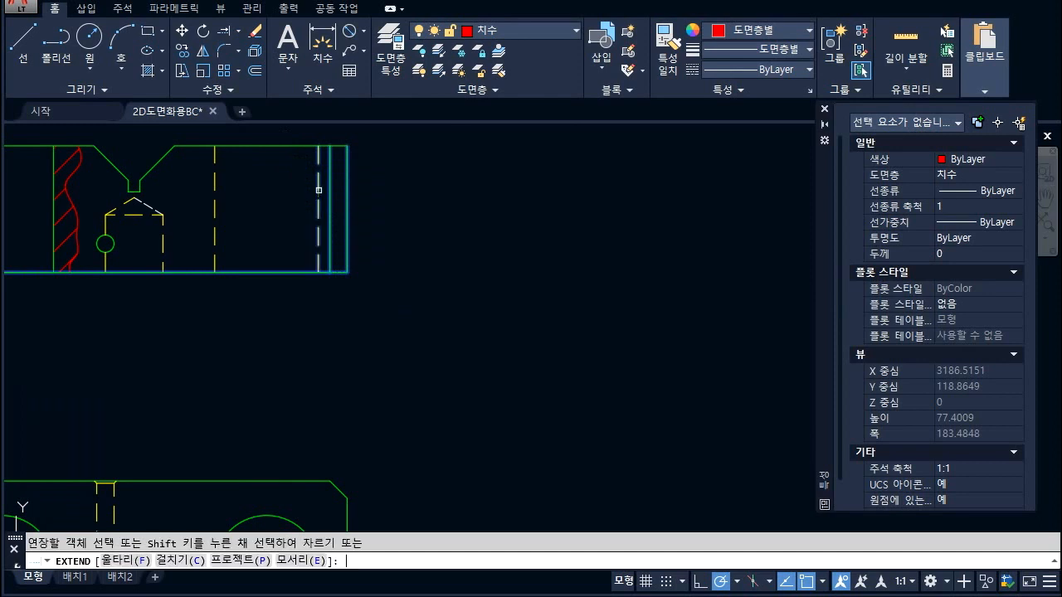
key(Escape)
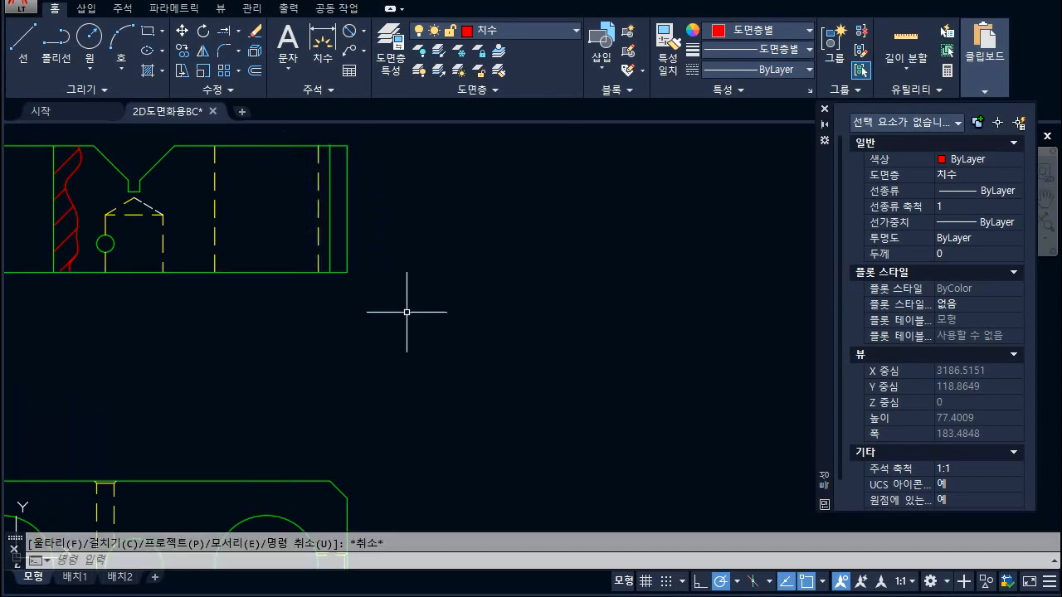
scroll(435, 273, down, 2)
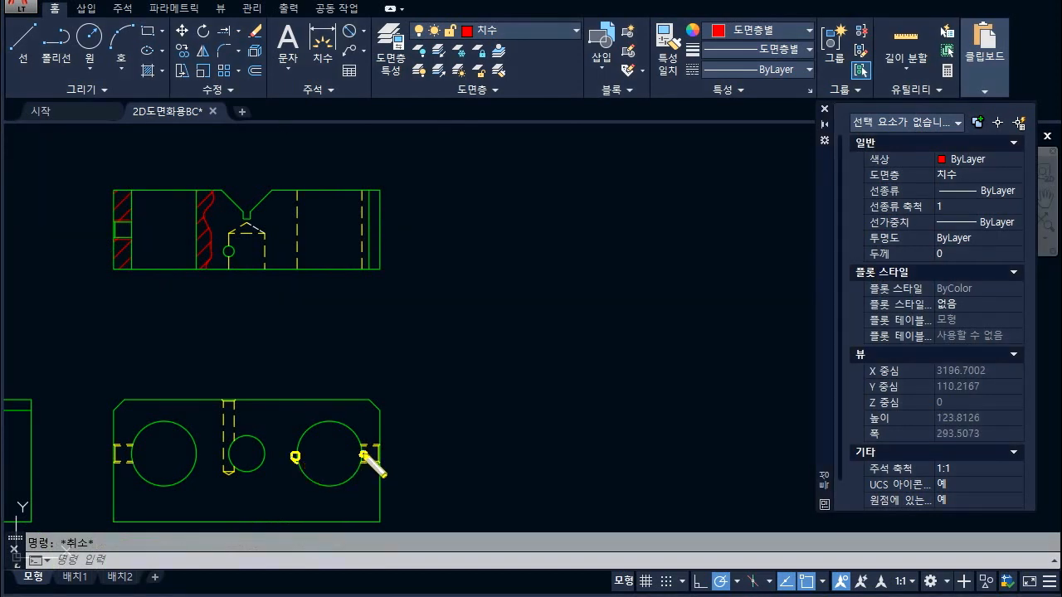
drag(297, 297, 297, 267)
drag(361, 287, 365, 255)
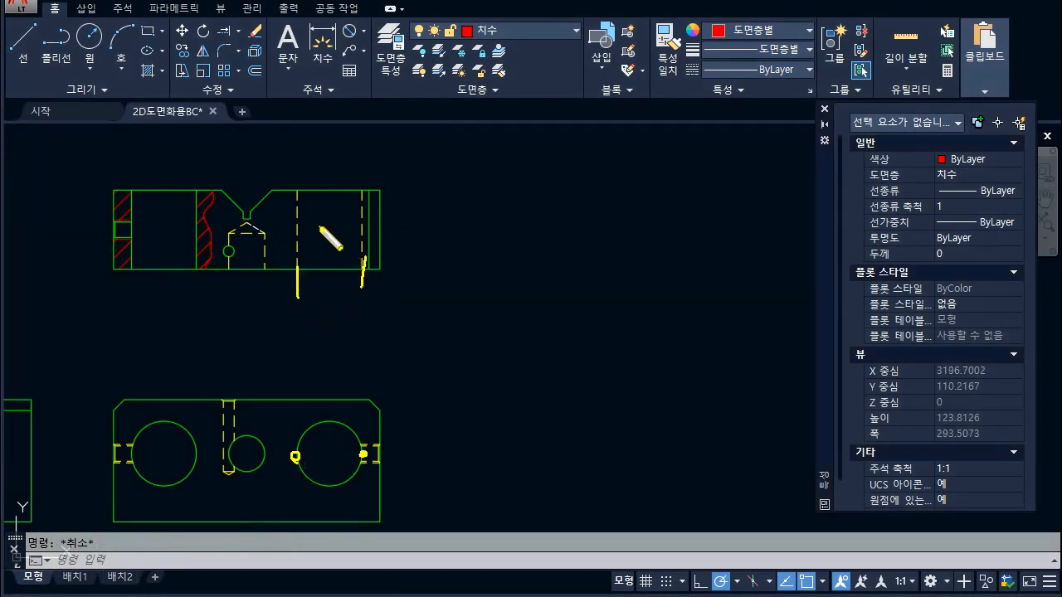
drag(306, 200, 319, 188)
drag(303, 217, 343, 195)
mouse_move(310, 240)
mouse_down()
mouse_move(359, 204)
mouse_move(364, 229)
mouse_up()
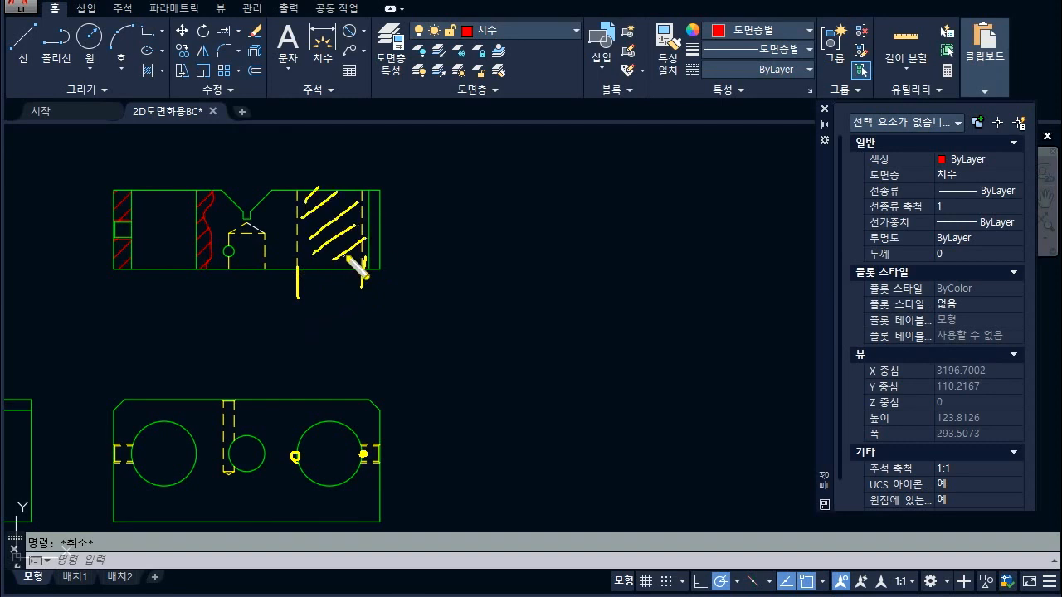
mouse_move(91, 281)
mouse_down()
mouse_move(426, 208)
mouse_move(122, 223)
mouse_up()
key(Escape)
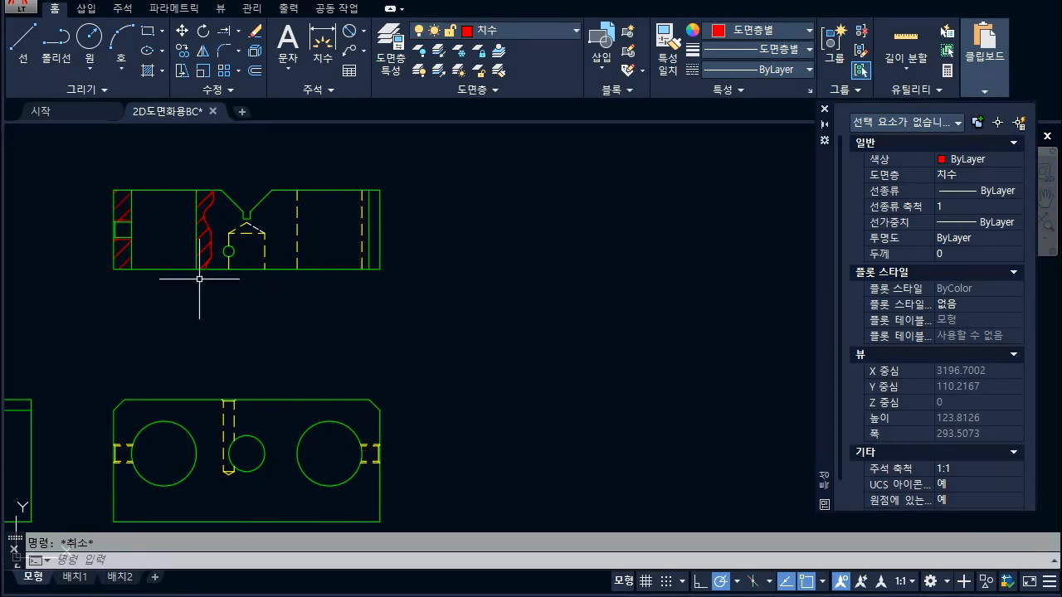
mouse_move(133, 290)
mouse_down()
mouse_move(217, 181)
mouse_move(164, 308)
mouse_up()
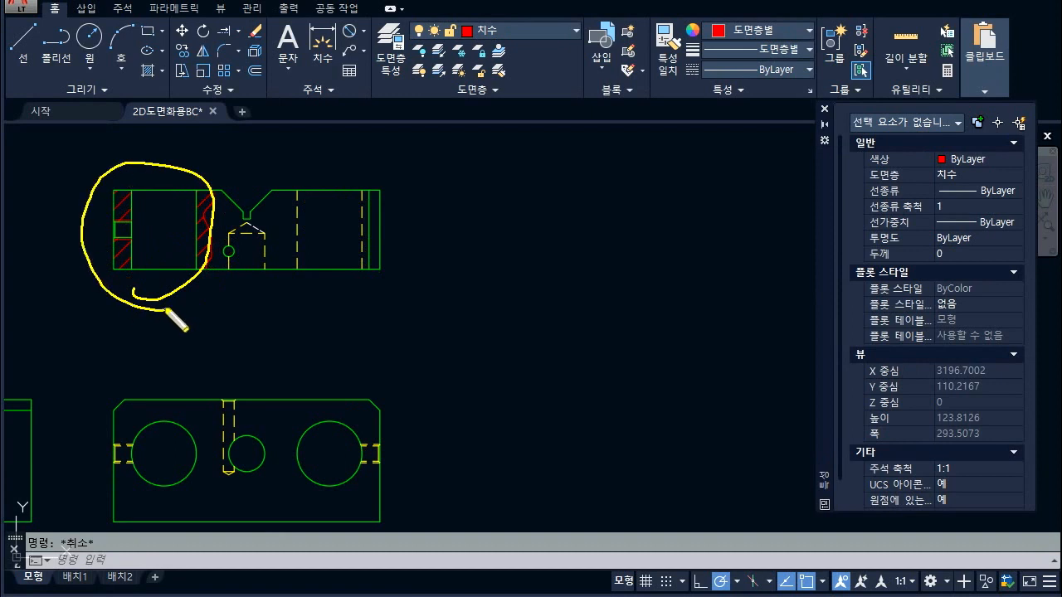
mouse_move(327, 275)
mouse_down()
mouse_move(363, 287)
mouse_move(290, 261)
mouse_up()
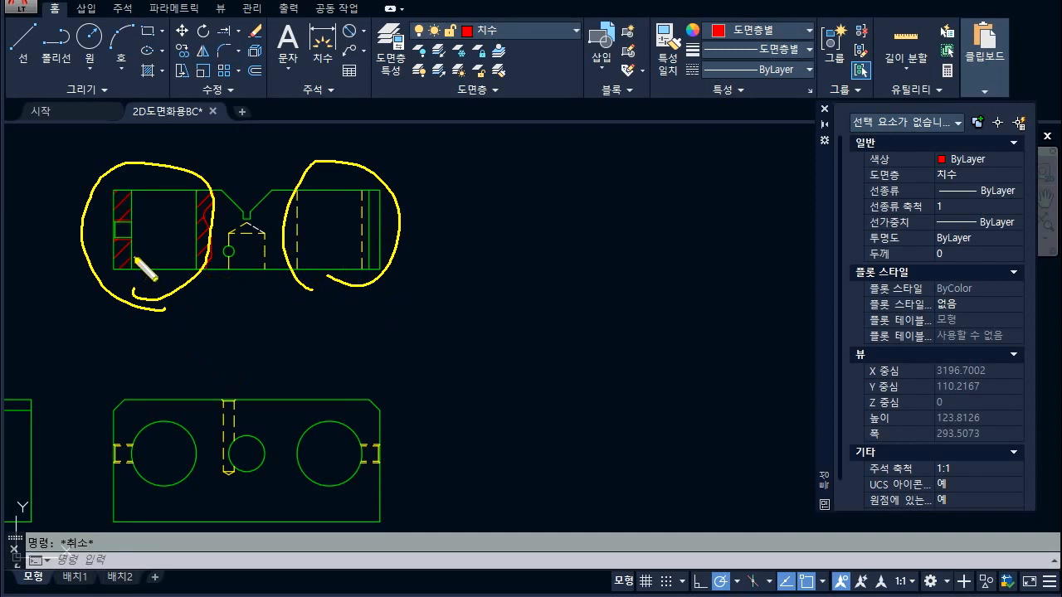
drag(217, 174, 214, 280)
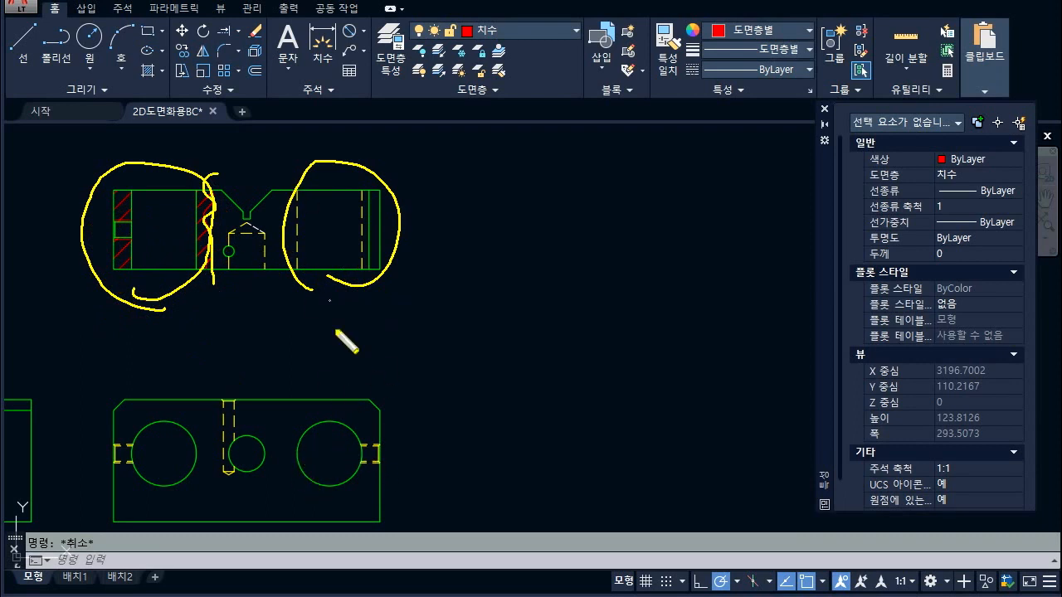
drag(324, 360, 315, 285)
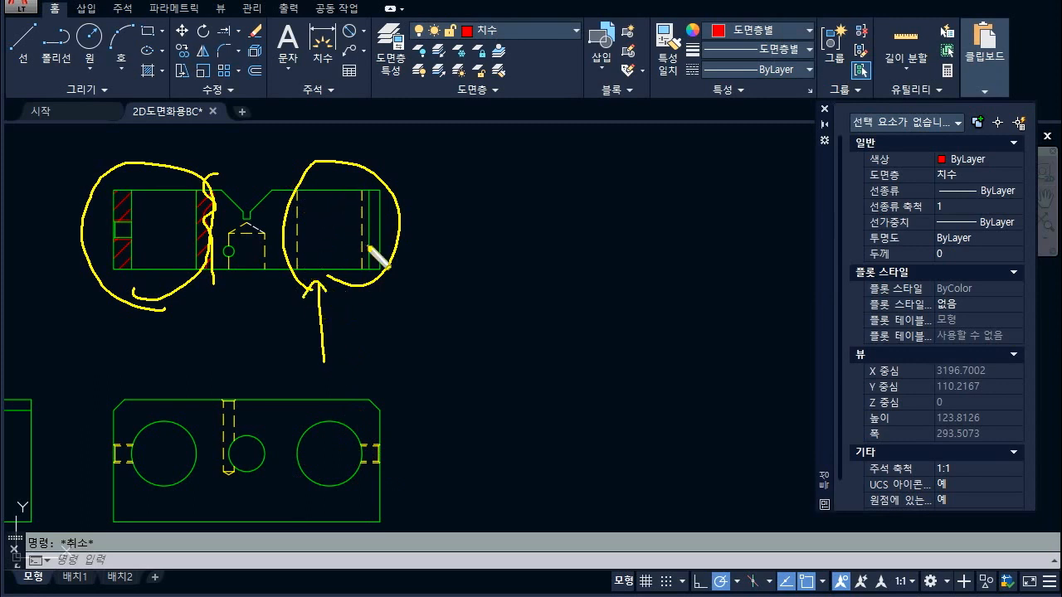
key(Escape)
key(ctrl+2)
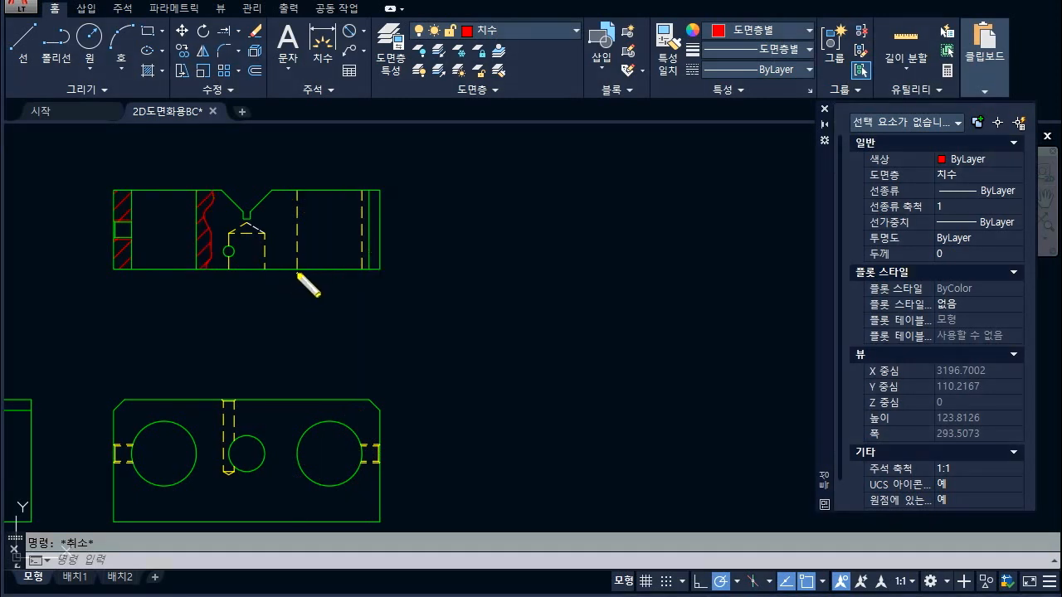
drag(298, 273, 299, 288)
mouse_move(360, 274)
mouse_down()
mouse_move(361, 288)
mouse_move(427, 294)
mouse_up()
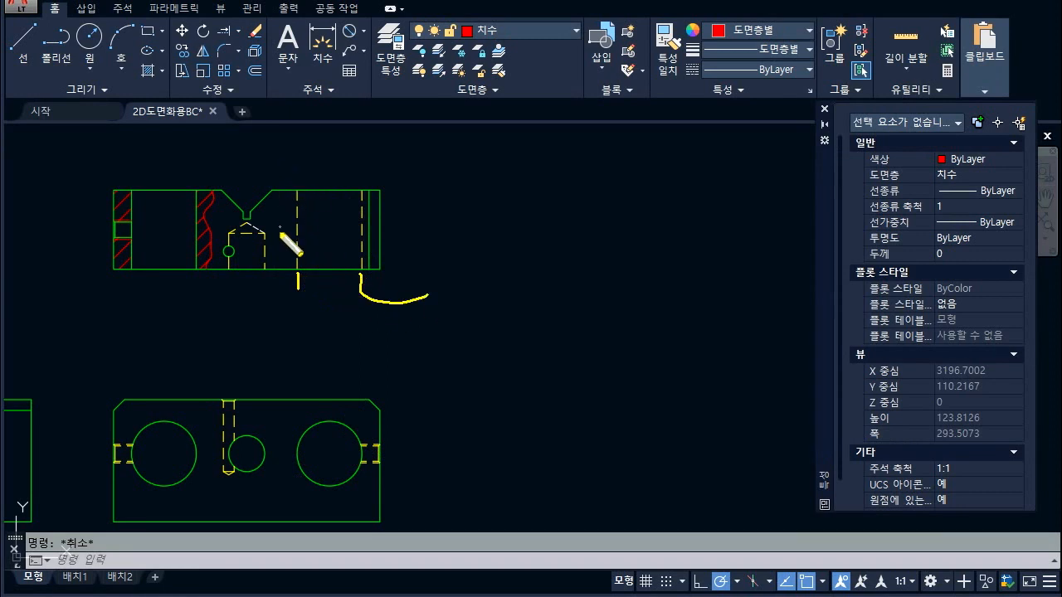
key(Escape)
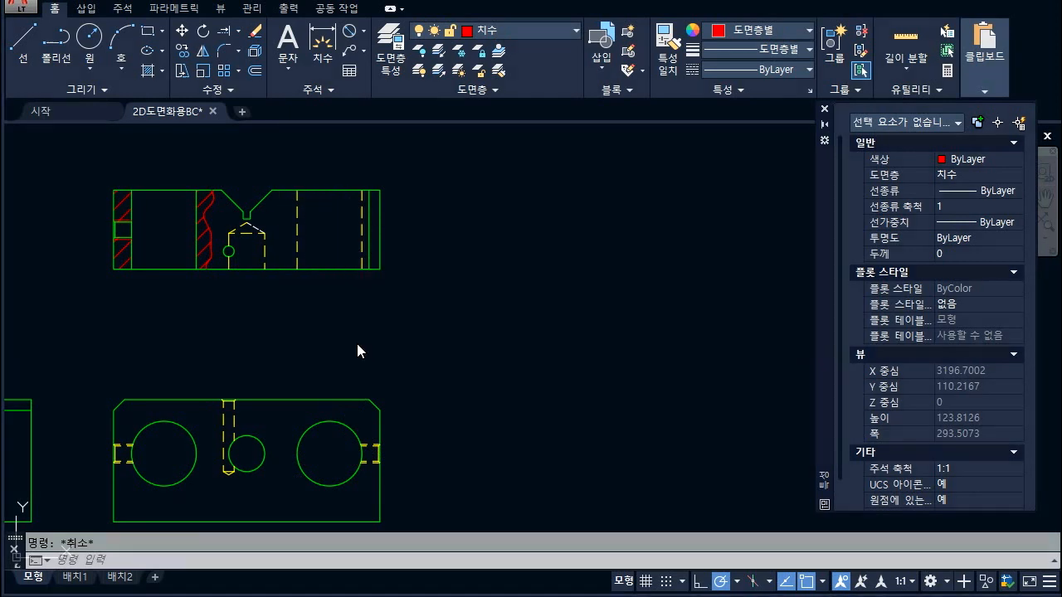
key(ctrl+2)
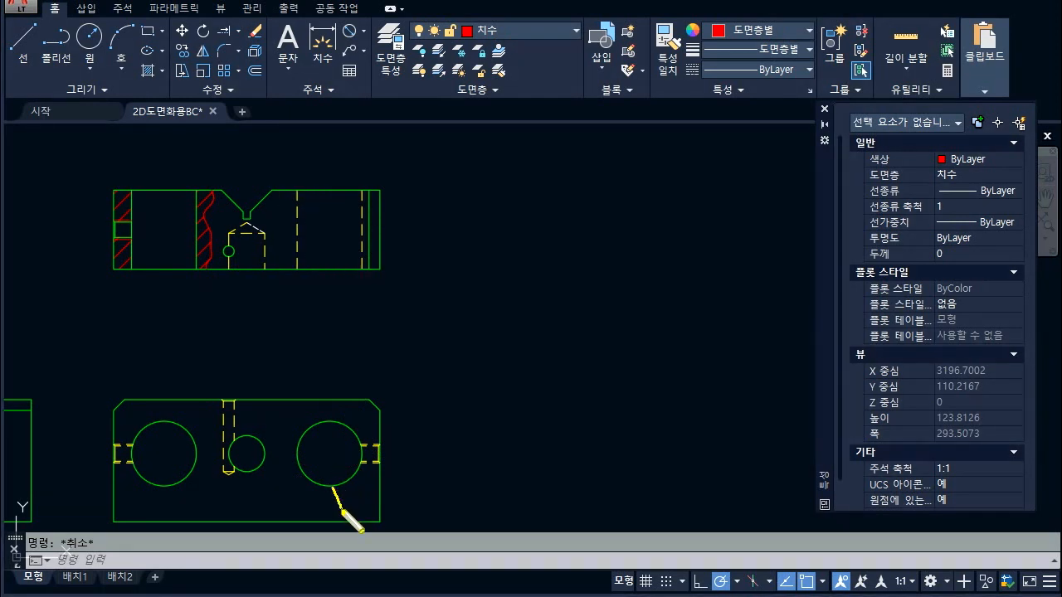
drag(343, 512, 417, 506)
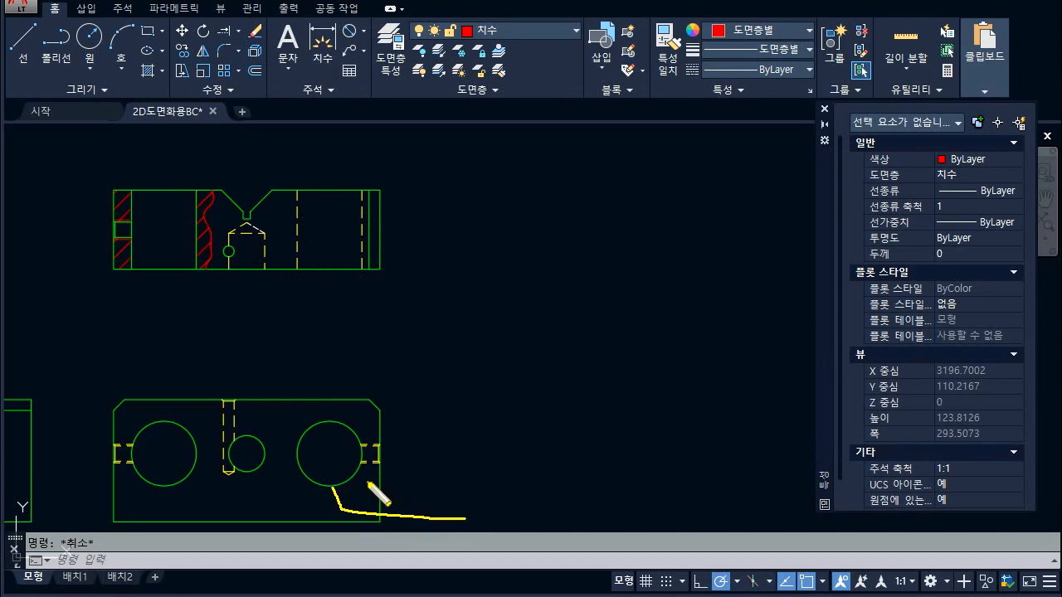
mouse_move(368, 482)
mouse_down()
mouse_move(455, 477)
mouse_move(396, 504)
mouse_move(495, 503)
mouse_up()
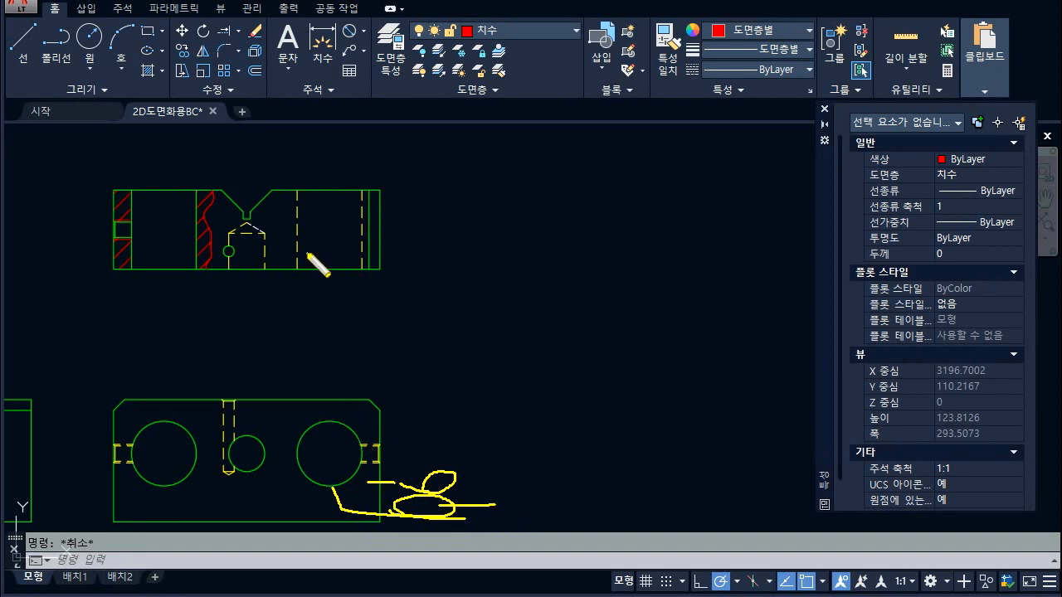
mouse_move(291, 226)
mouse_down()
mouse_move(308, 243)
mouse_move(290, 244)
mouse_up()
mouse_move(364, 224)
mouse_down()
mouse_move(354, 237)
mouse_move(367, 235)
mouse_up()
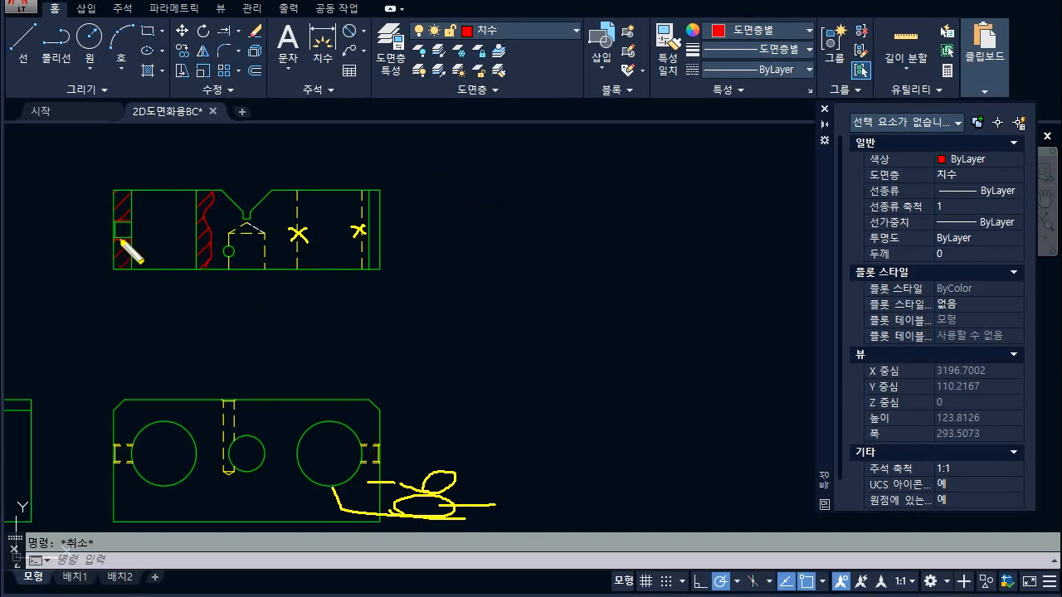
key(Escape)
scroll(186, 218, down, 4)
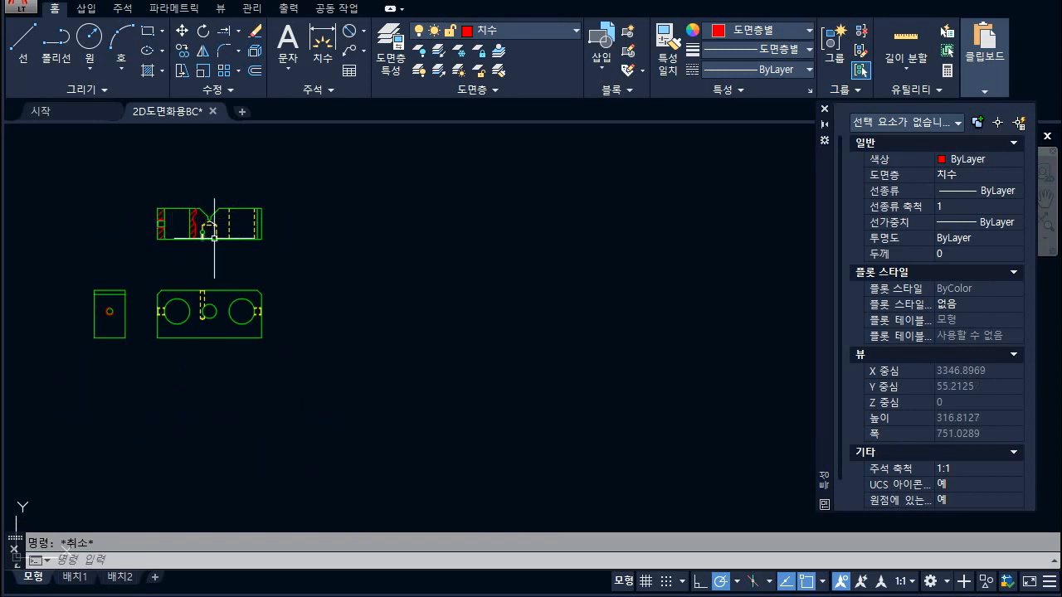
scroll(210, 227, up, 2)
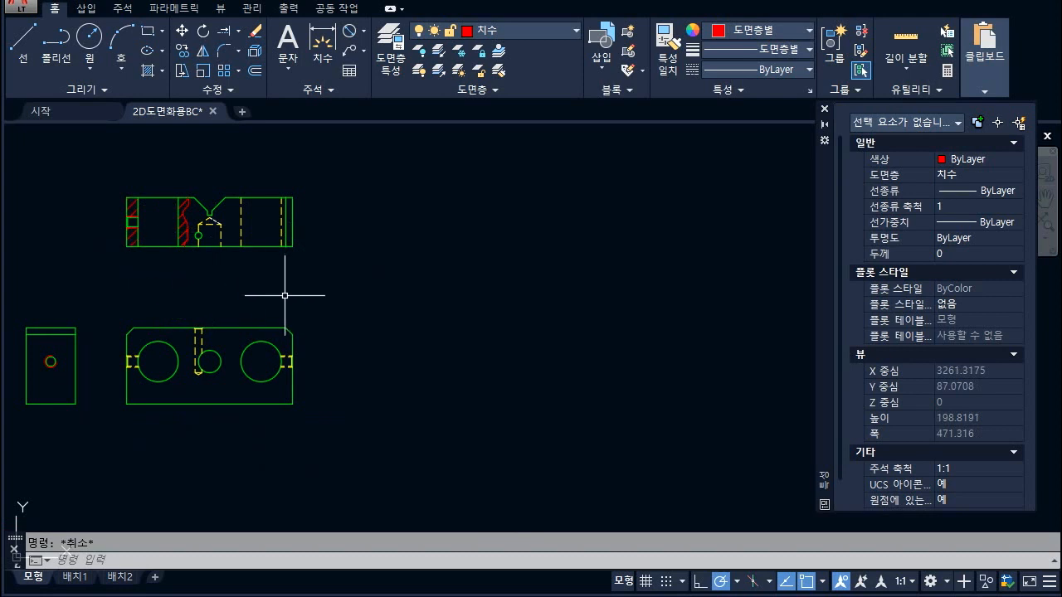
middle_drag(312, 289, 400, 294)
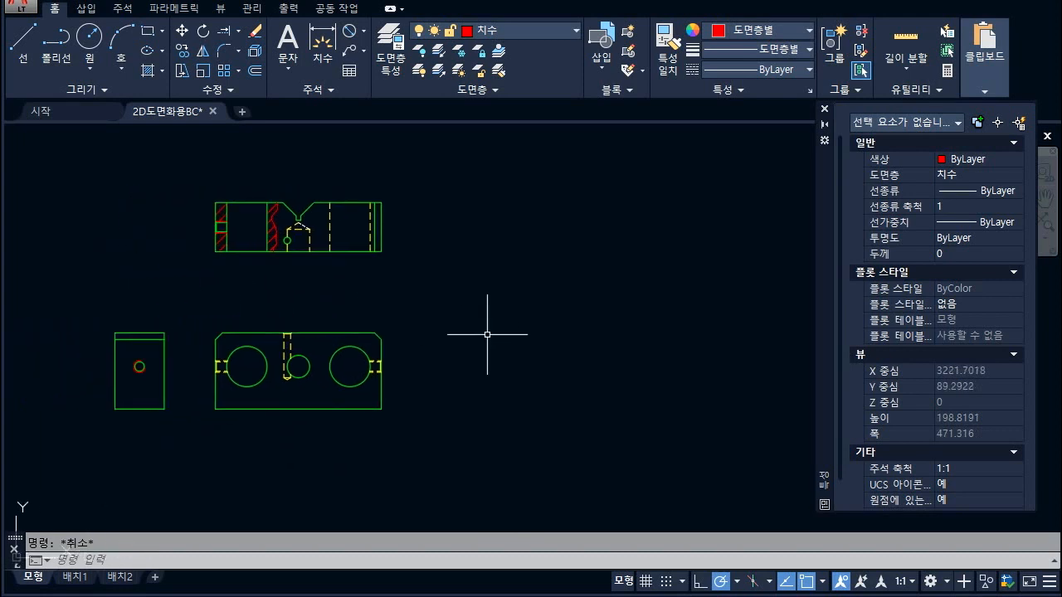
mouse_move(88, 172)
mouse_down()
mouse_move(434, 450)
mouse_move(175, 171)
mouse_move(90, 170)
mouse_up()
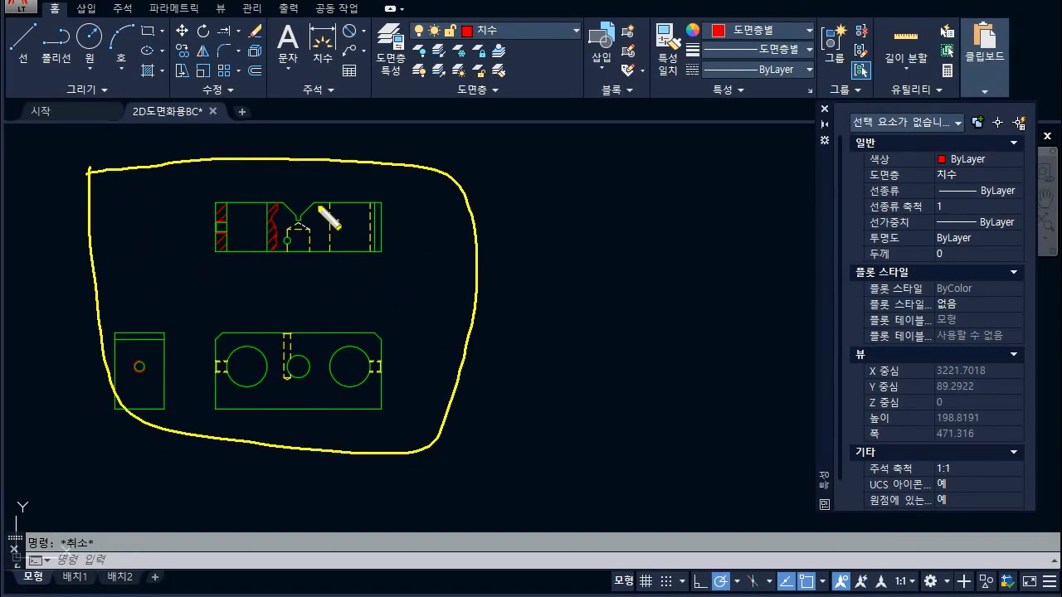
drag(446, 289, 491, 290)
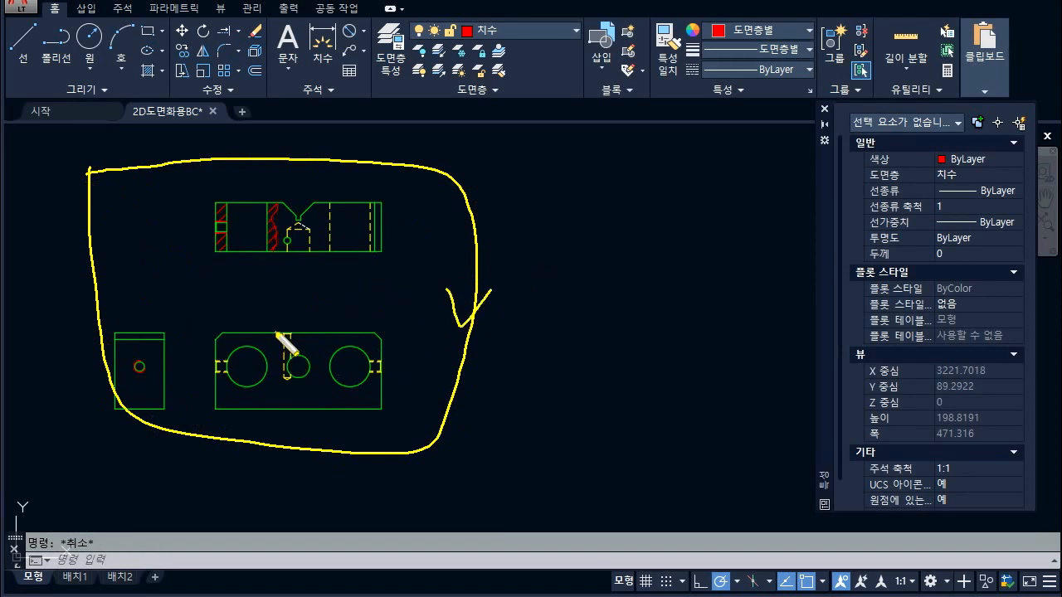
mouse_move(276, 333)
mouse_down()
mouse_move(303, 365)
mouse_move(297, 325)
mouse_up()
drag(355, 370, 378, 373)
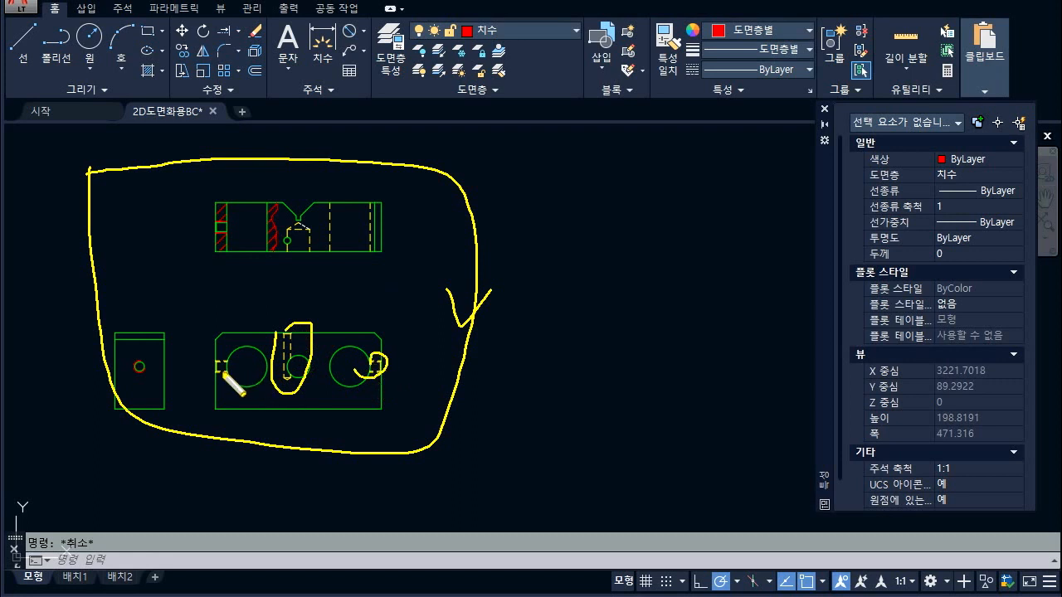
drag(224, 375, 218, 373)
mouse_move(327, 253)
mouse_down()
mouse_move(338, 269)
mouse_move(379, 260)
mouse_up()
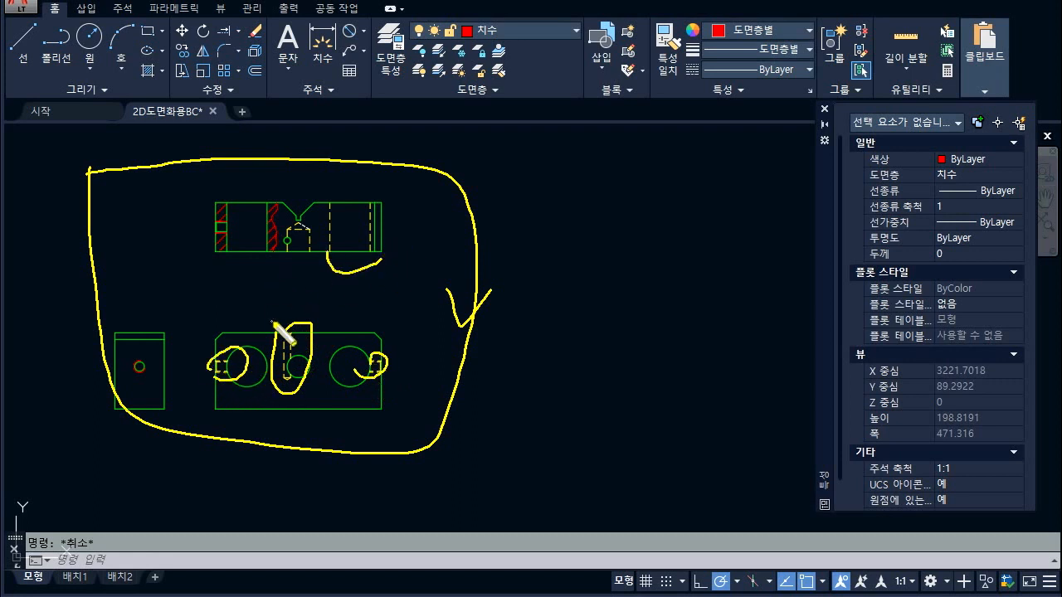
key(e)
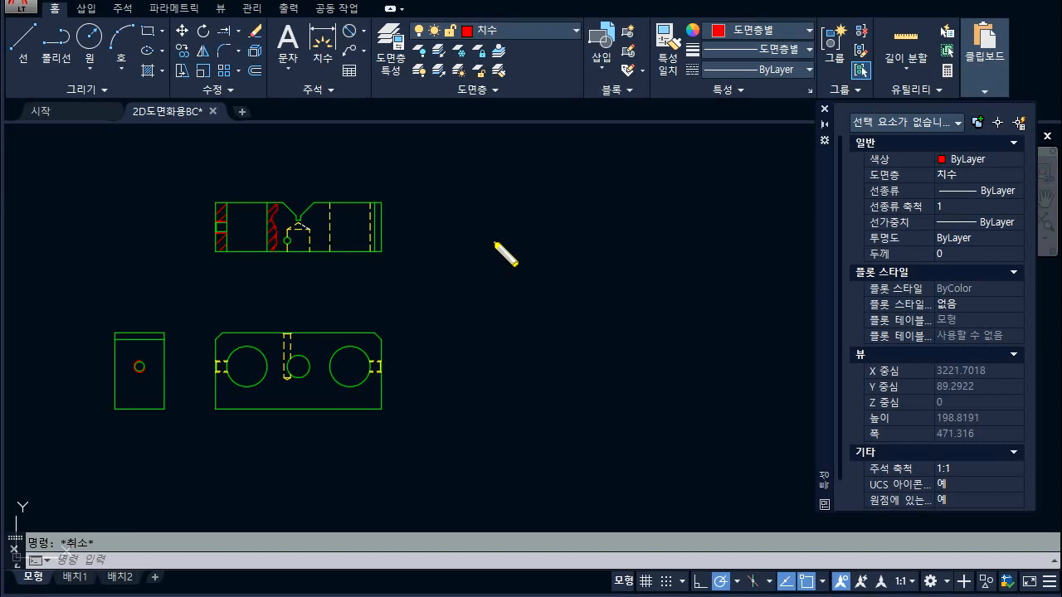
scroll(451, 253, down, 2)
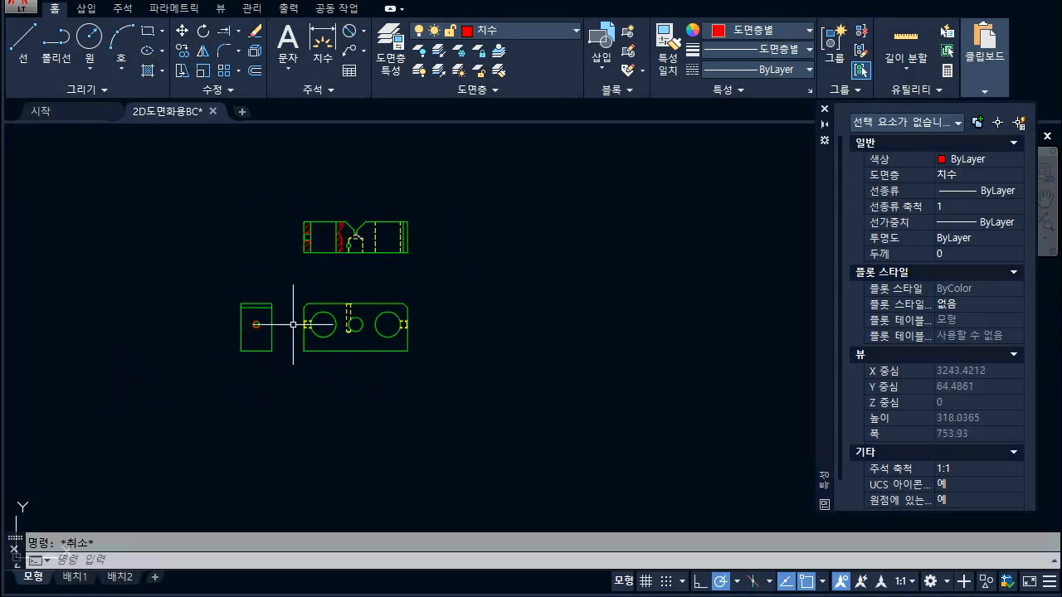